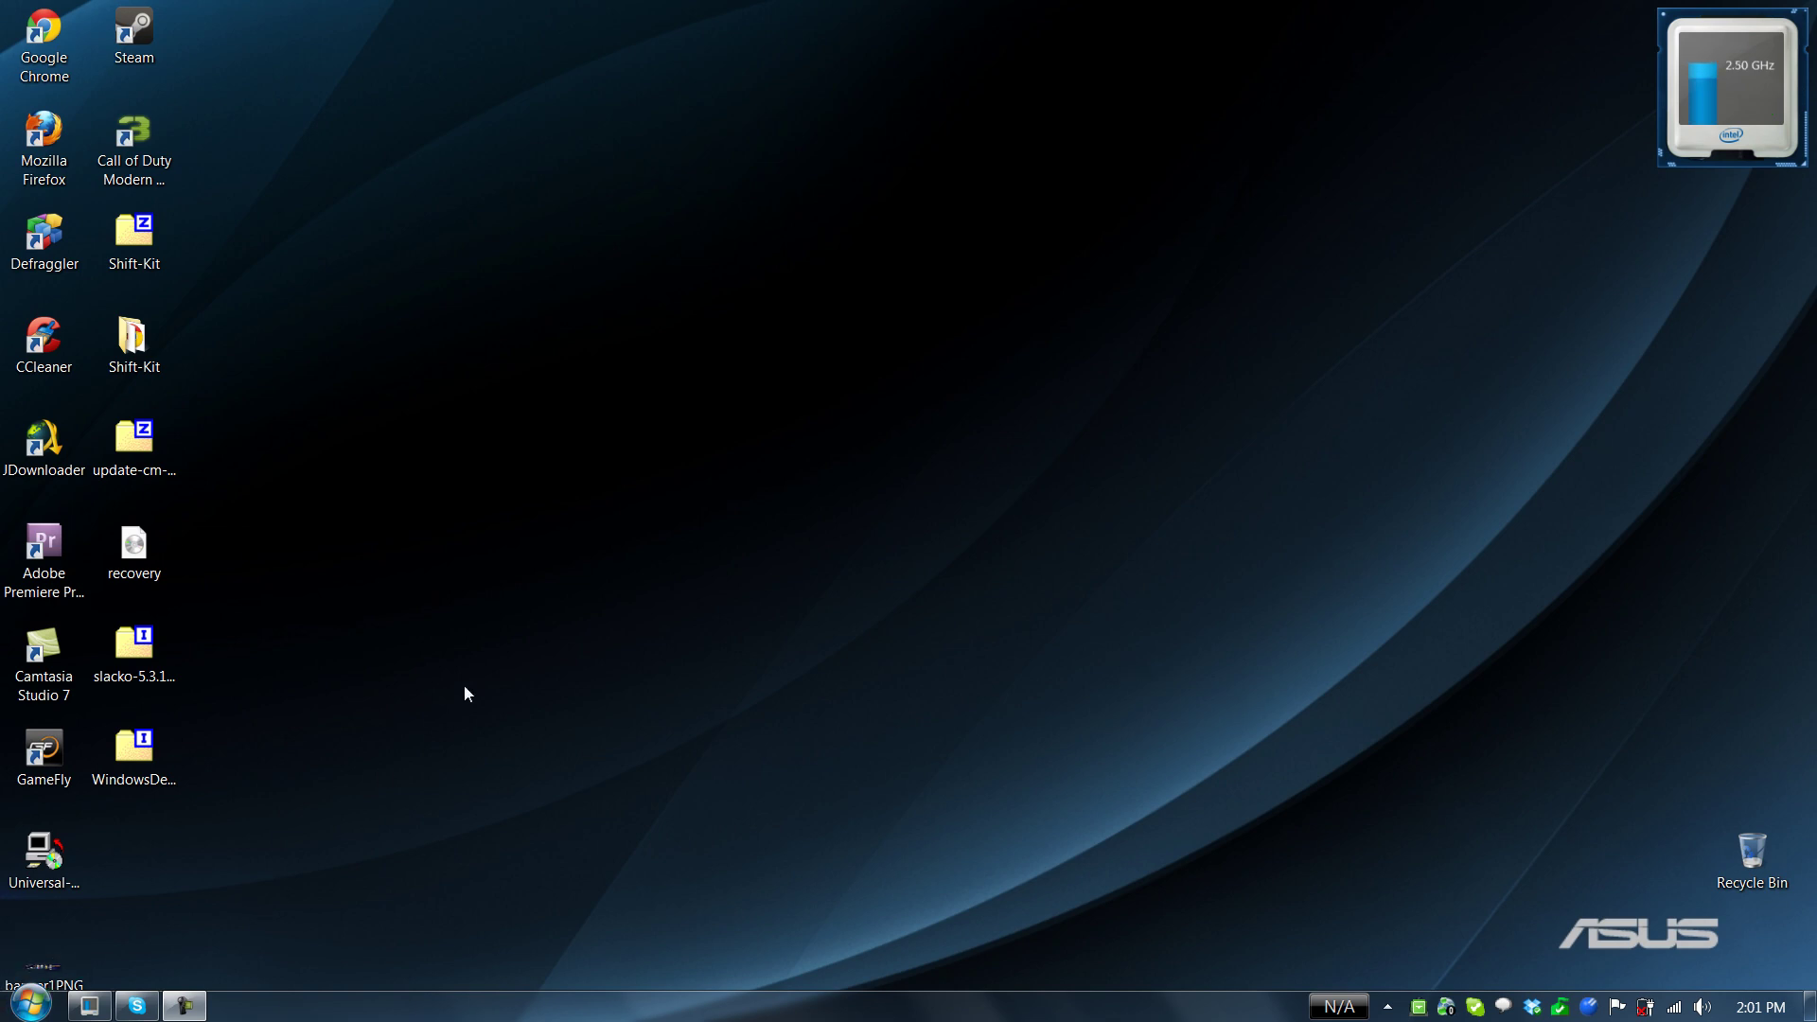
Open Device Manager in Computer Management from the Start menu's Computer entry.
{"action": "key", "text": "super"}
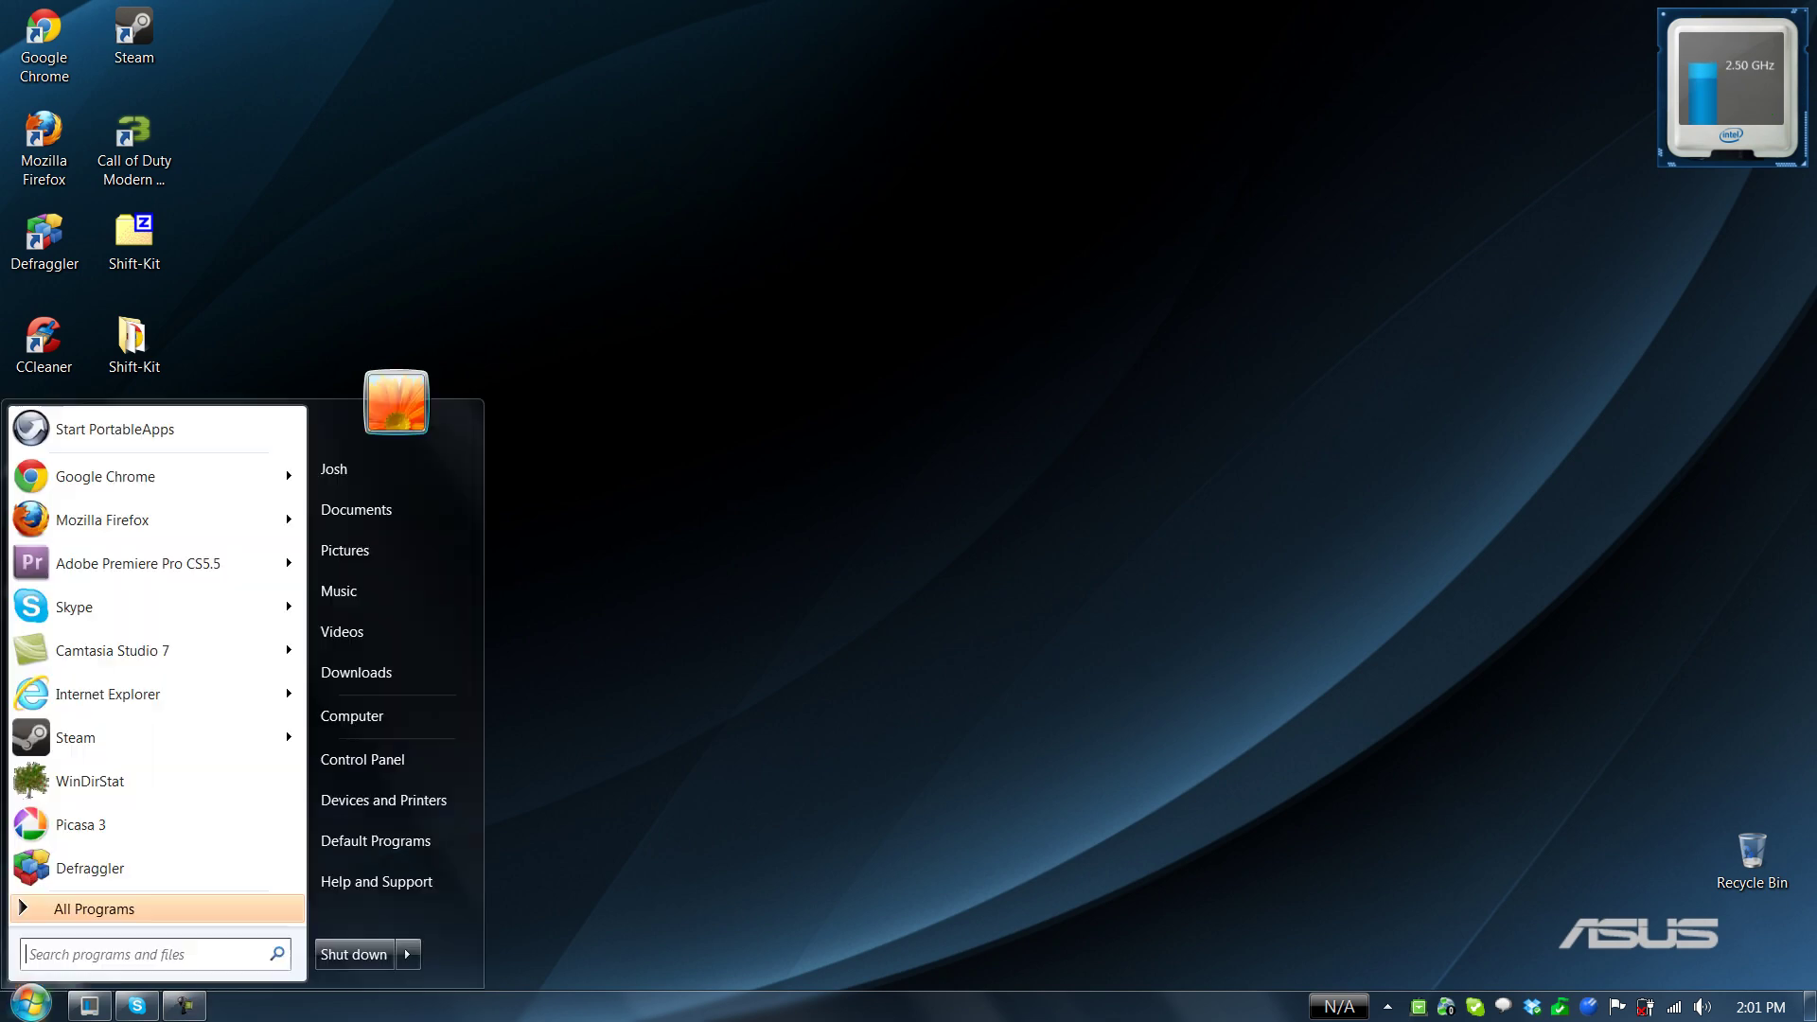
{"action": "right_click", "coordinate": [388, 726]}
{"action": "left_click", "coordinate": [498, 768]}
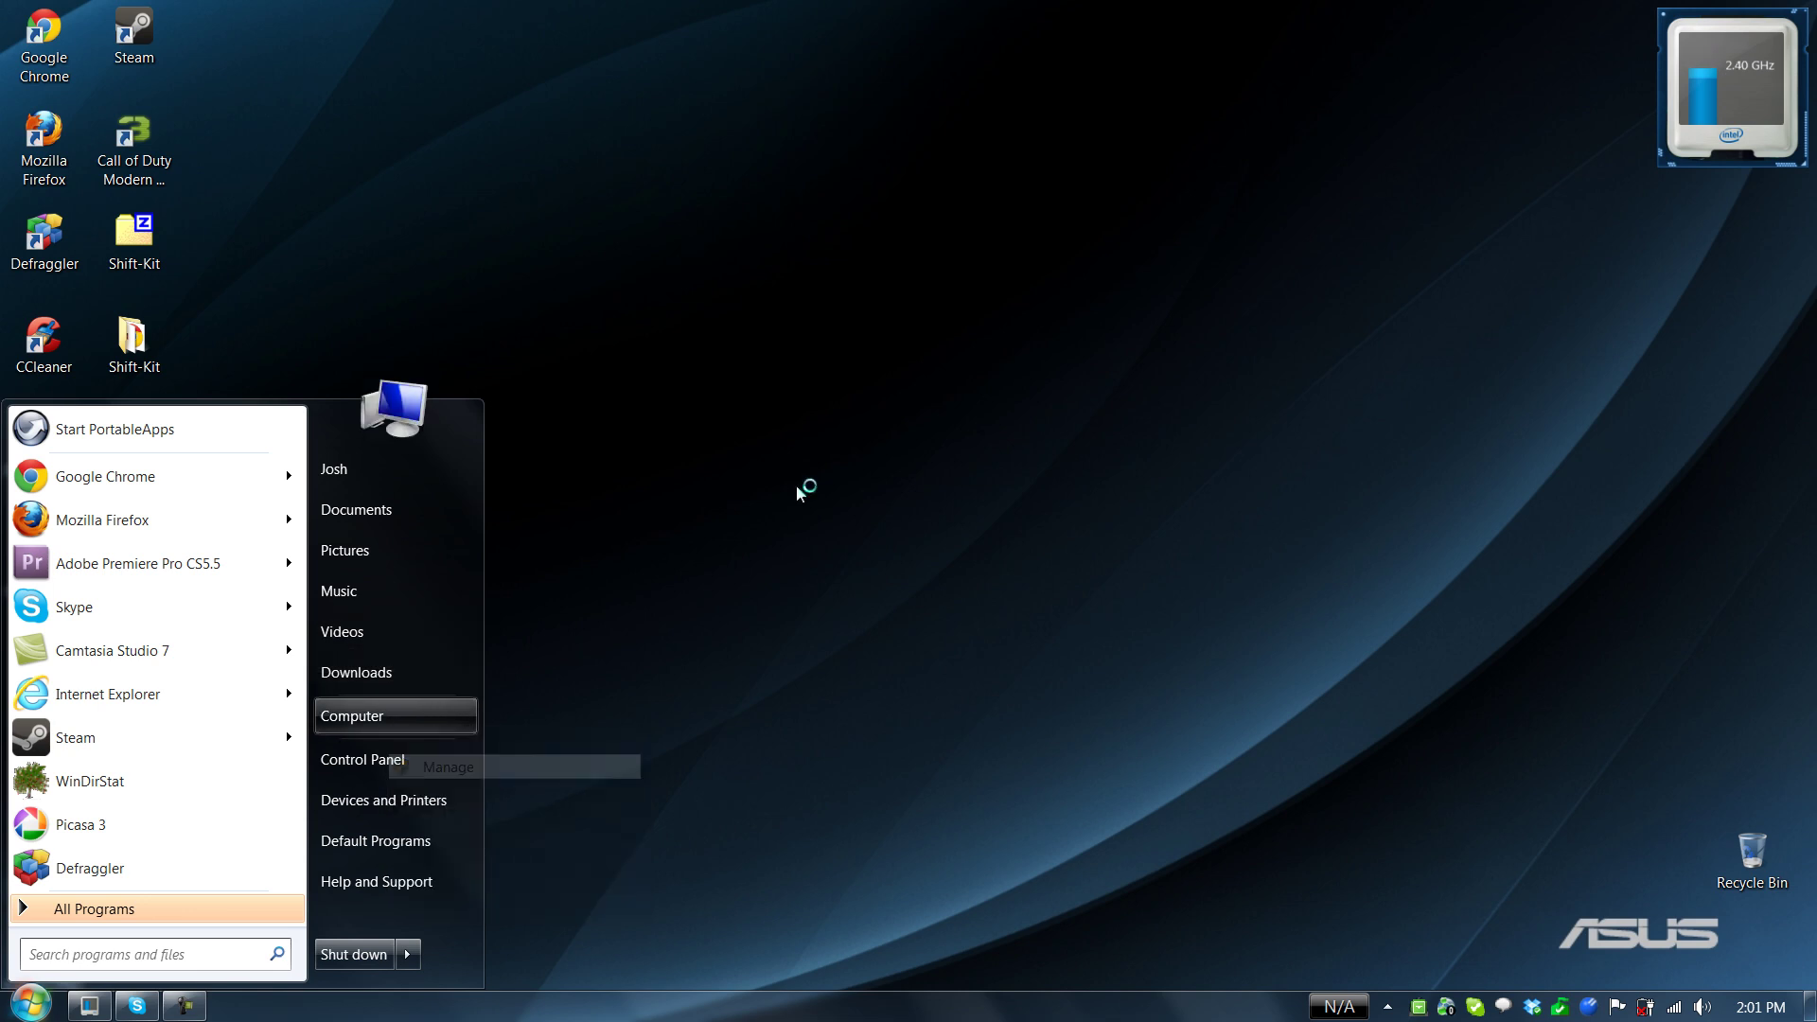
{"action": "left_click", "coordinate": [132, 241]}
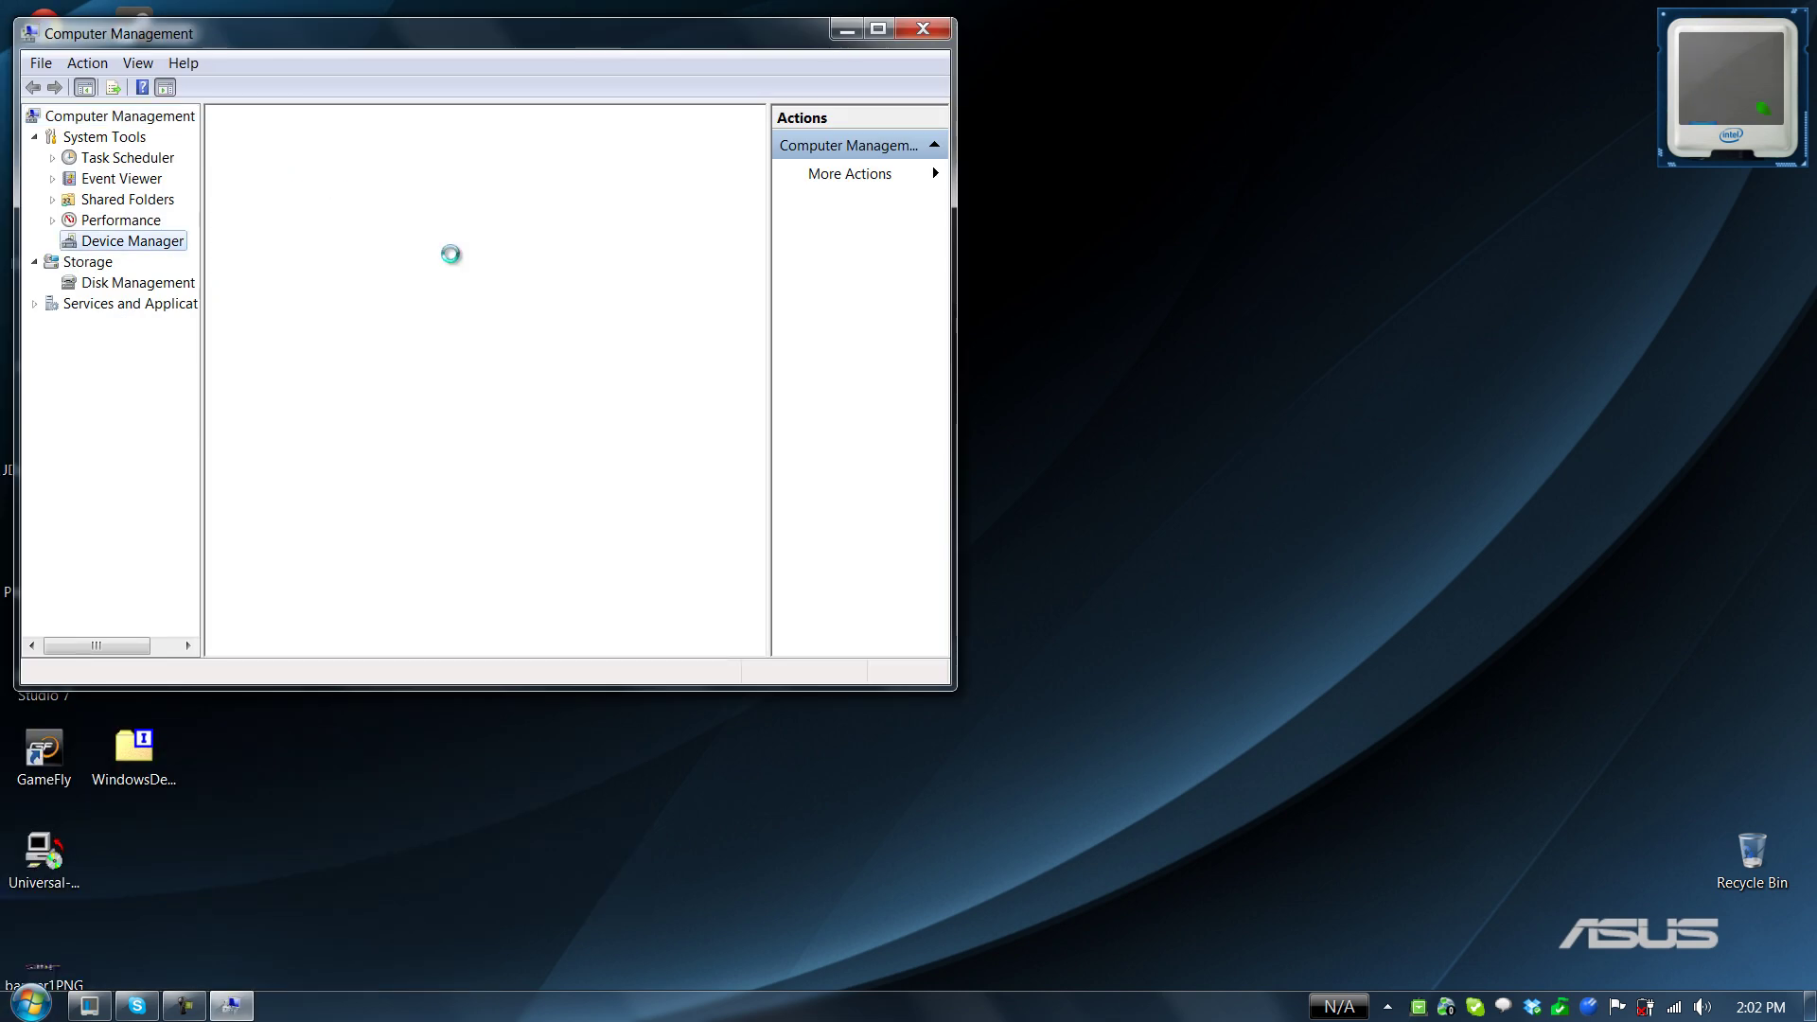
Open the GTX 560M's Driver properties and highlight version 8.17.12.6837.
{"action": "left_click", "coordinate": [241, 199]}
{"action": "left_click", "coordinate": [342, 245]}
{"action": "right_click", "coordinate": [344, 245]}
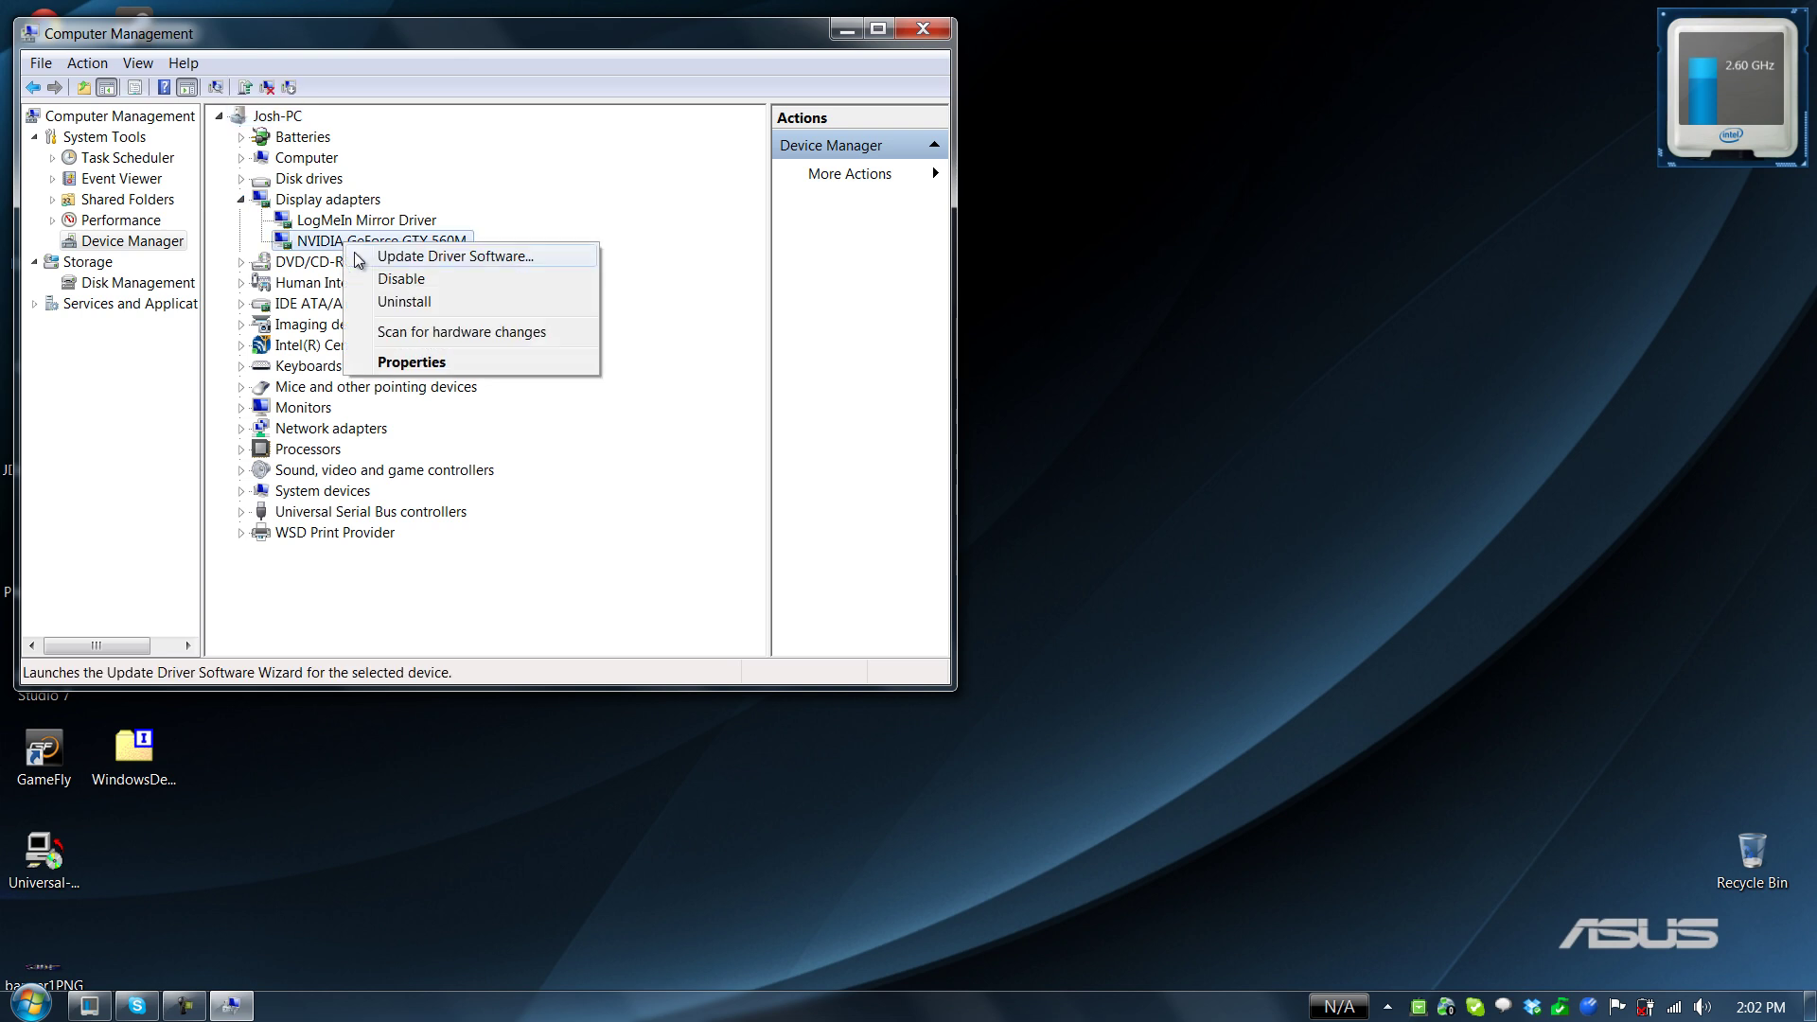
{"action": "left_click", "coordinate": [410, 363]}
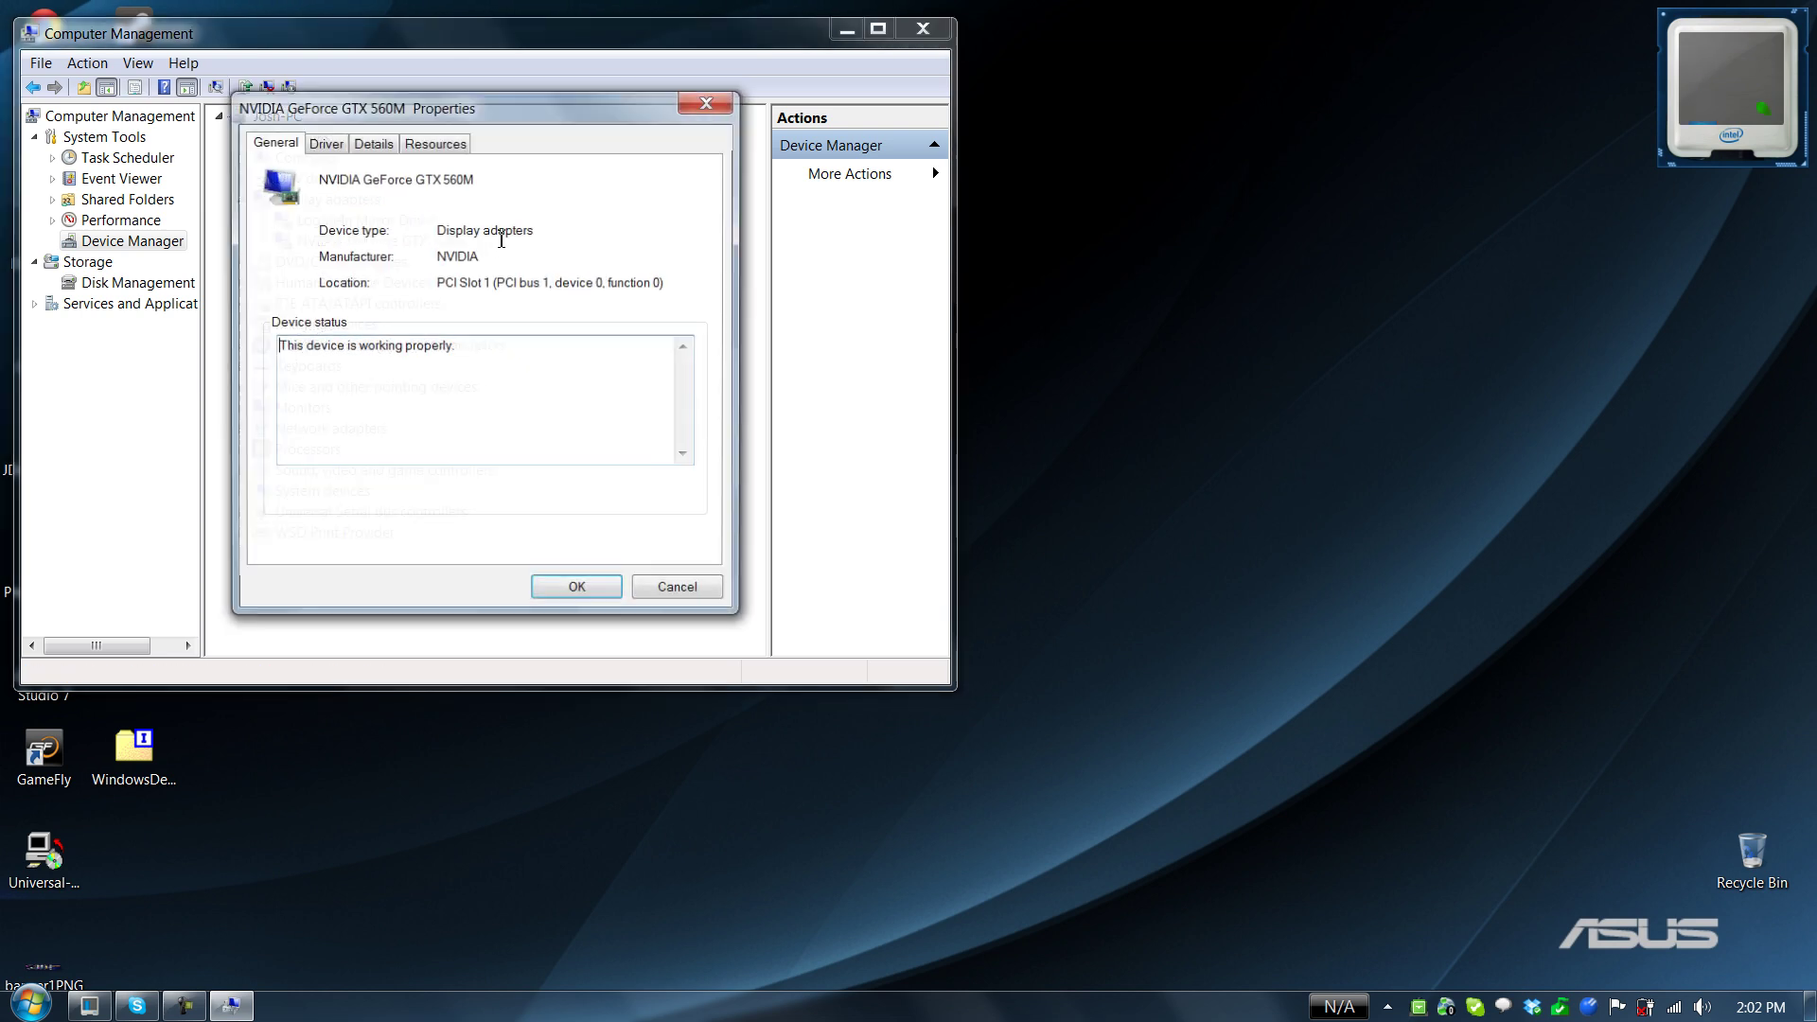
{"action": "left_click", "coordinate": [373, 142]}
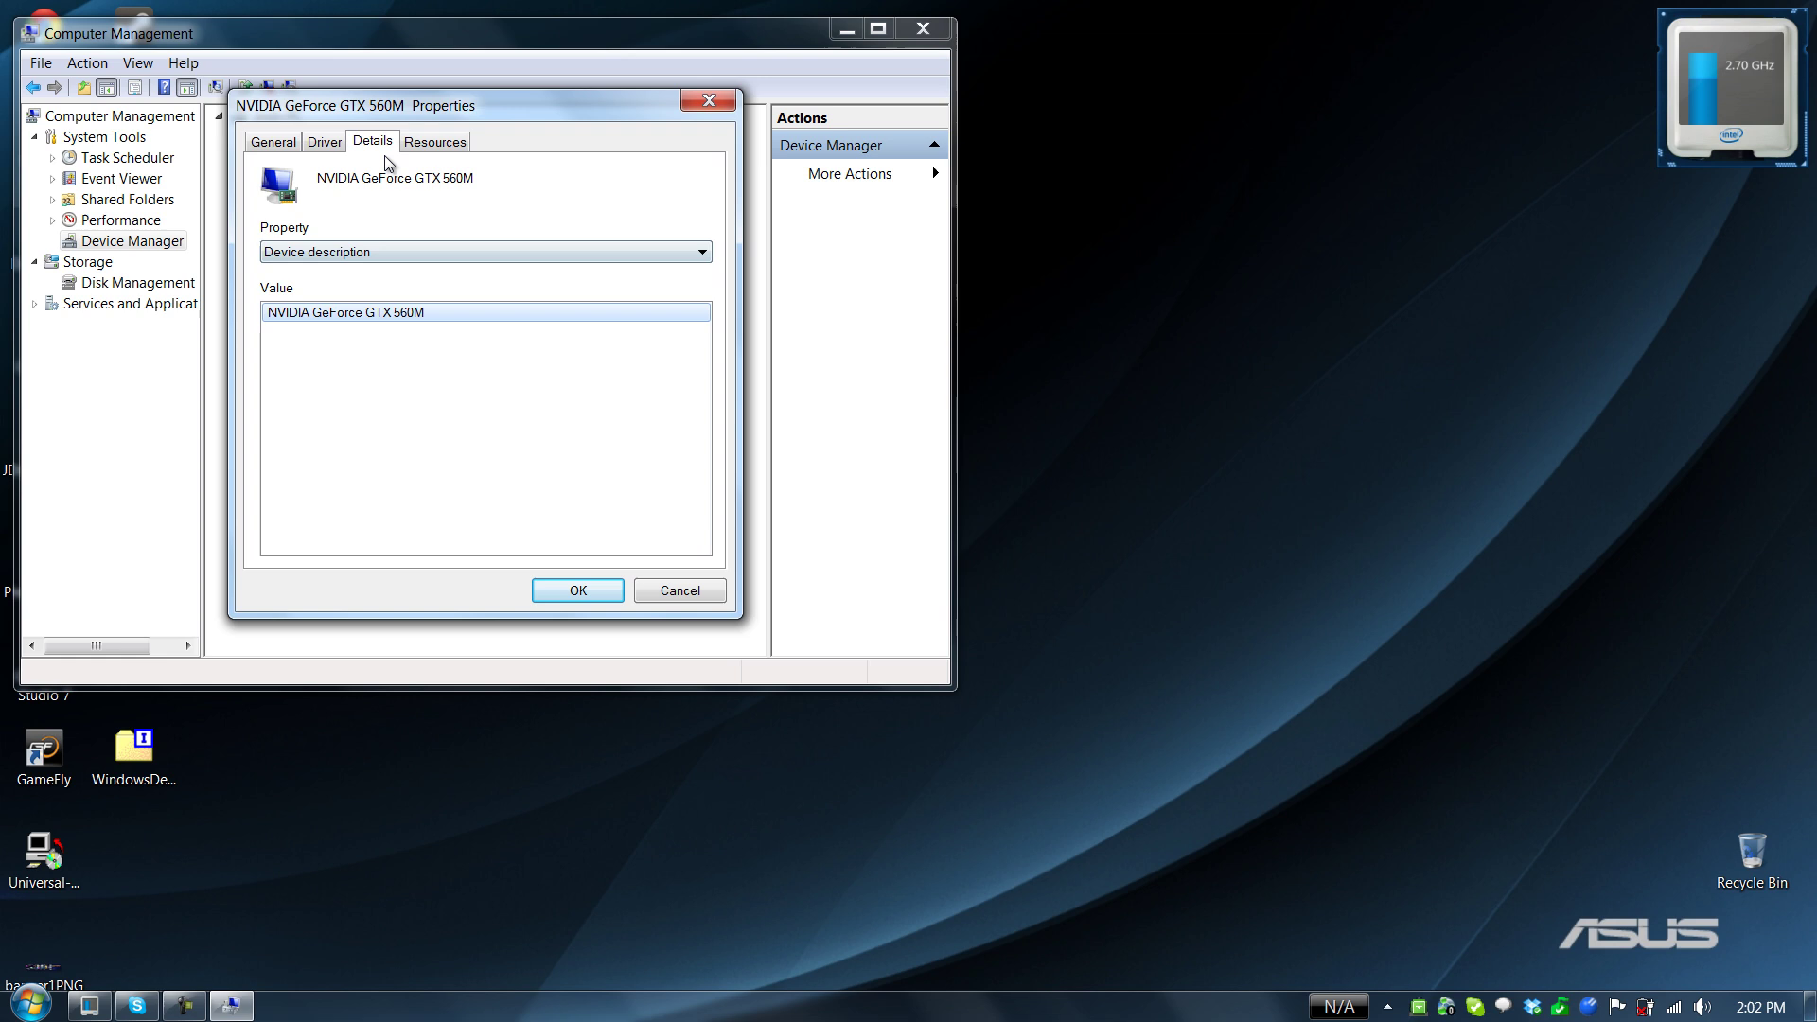
{"action": "left_click", "coordinate": [325, 144]}
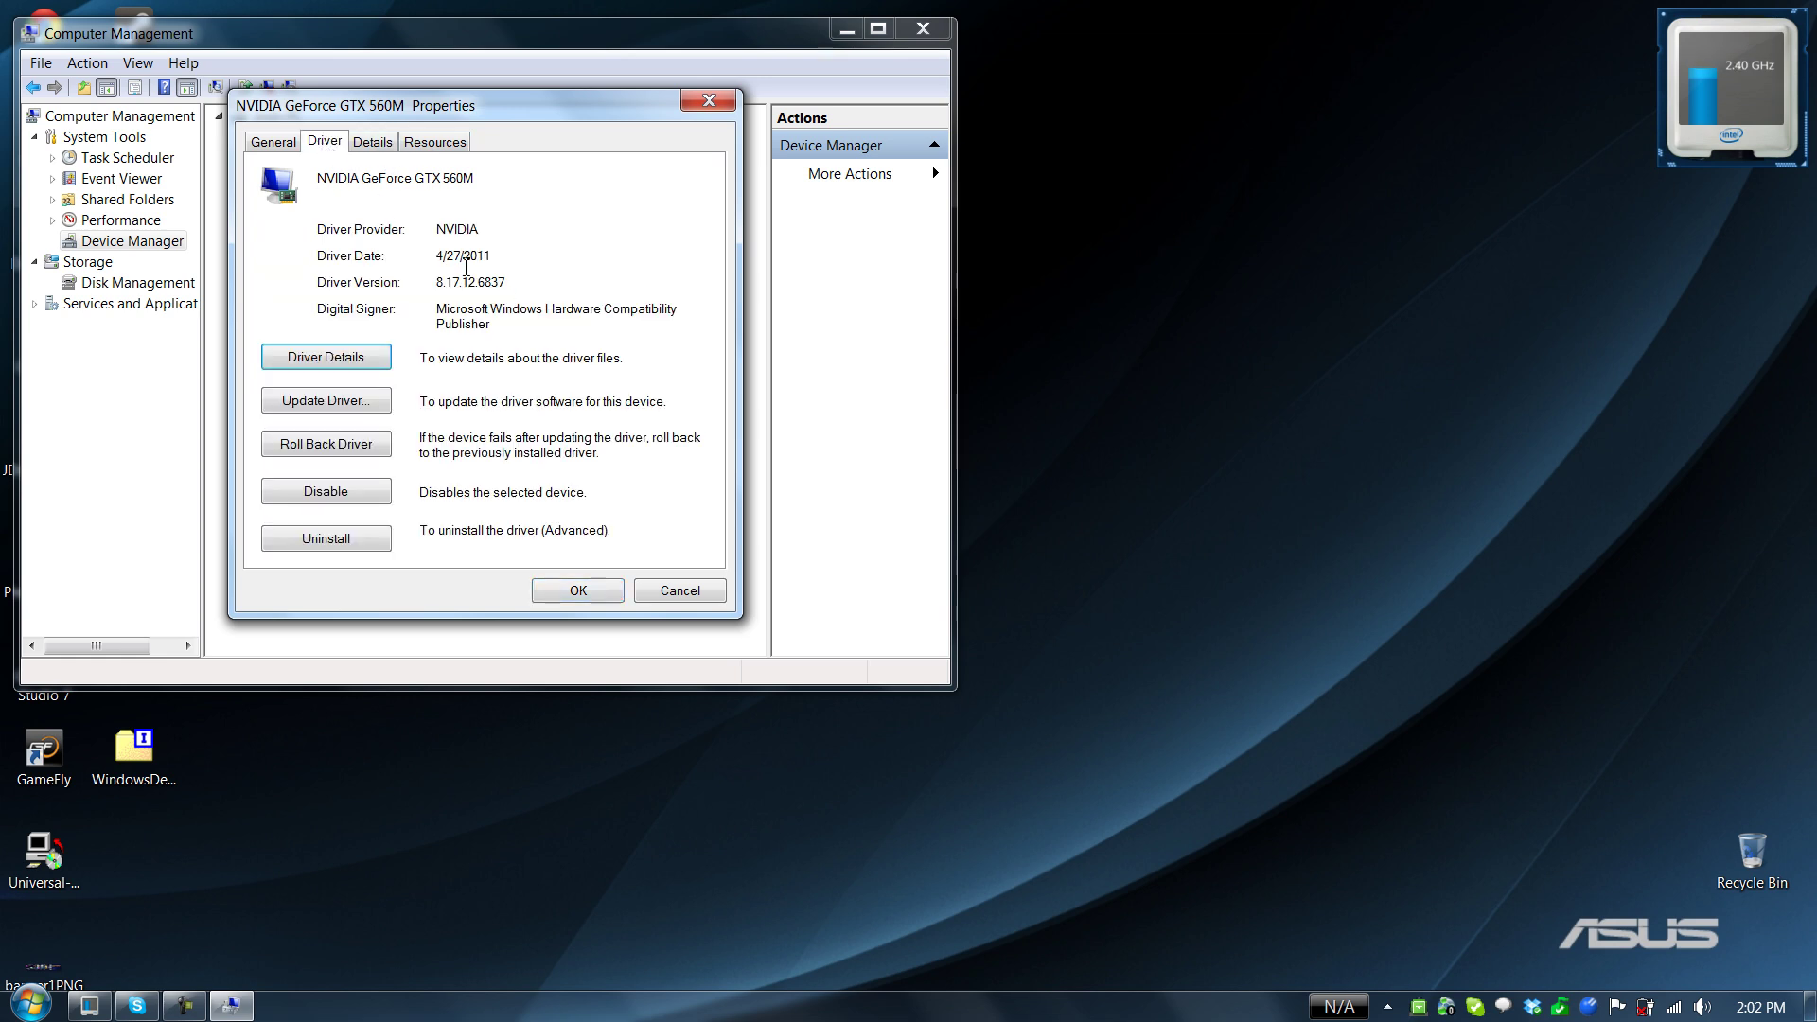
{"action": "left_click_drag", "start_coordinate": [440, 287], "coordinate": [501, 284]}
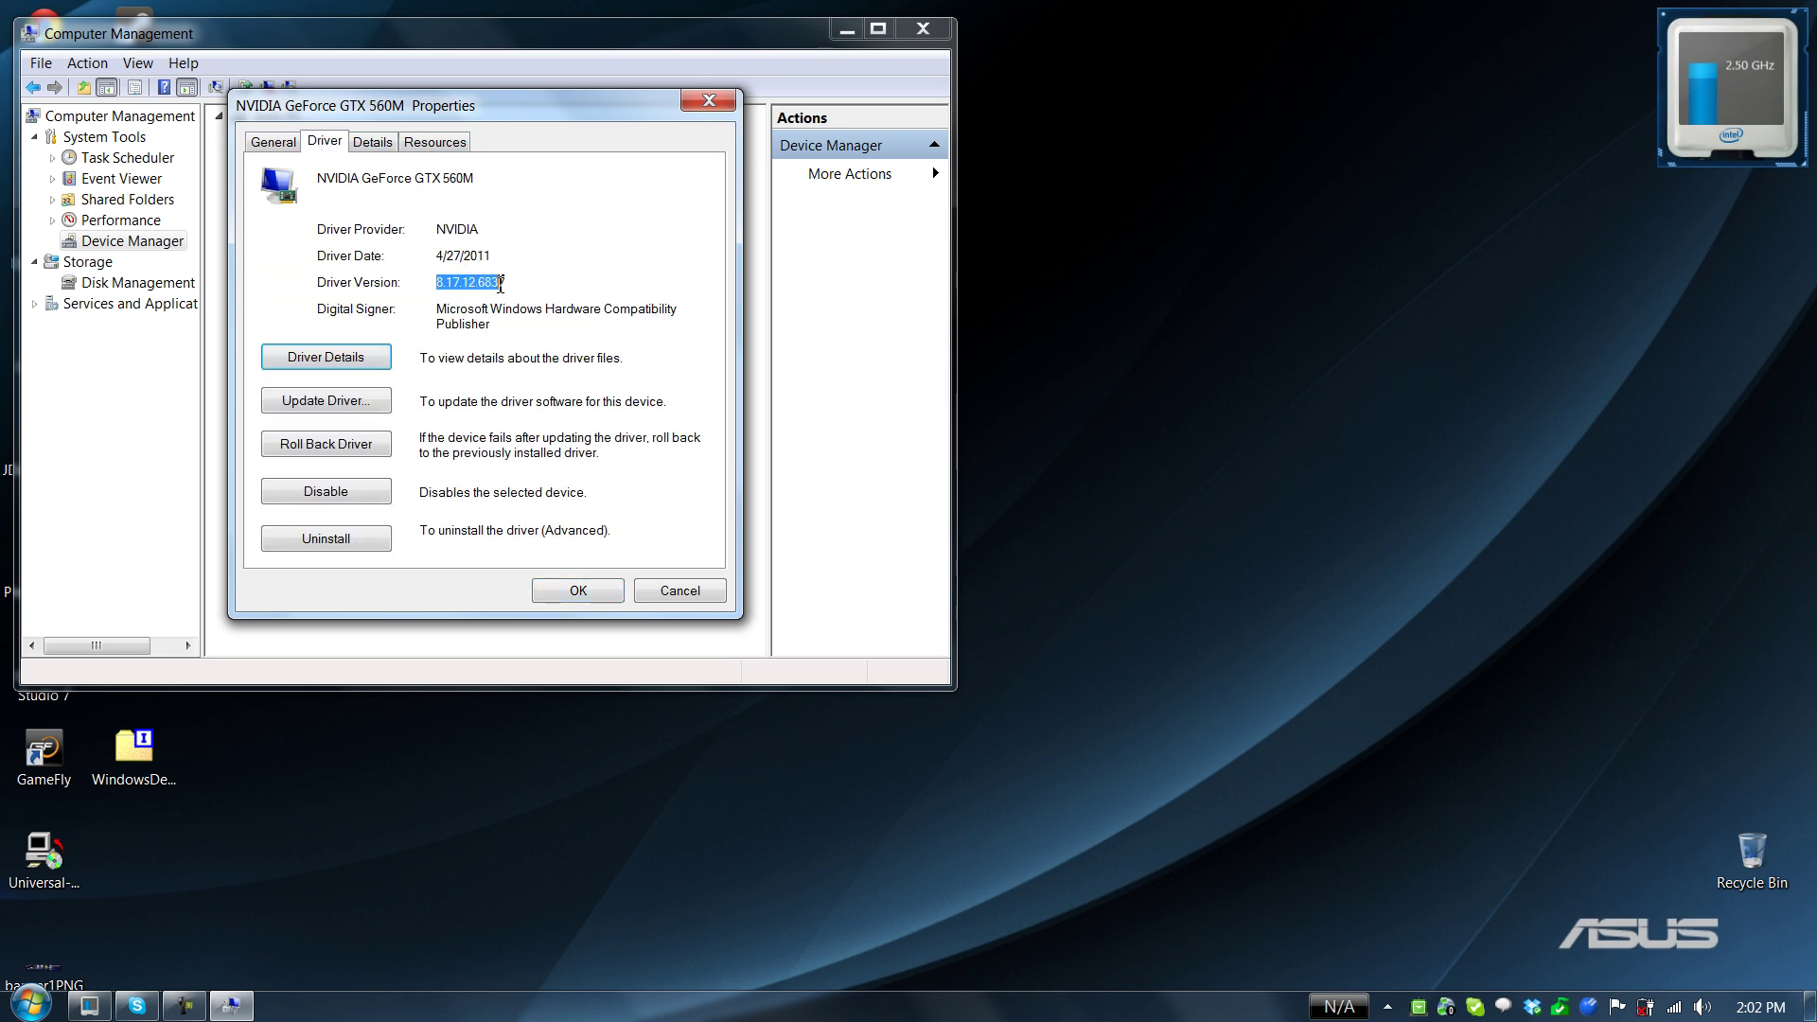
Search automatically for a newer GTX 560M driver, then dismiss the 'already best driver' report.
{"action": "left_click", "coordinate": [350, 403]}
{"action": "left_click", "coordinate": [566, 303]}
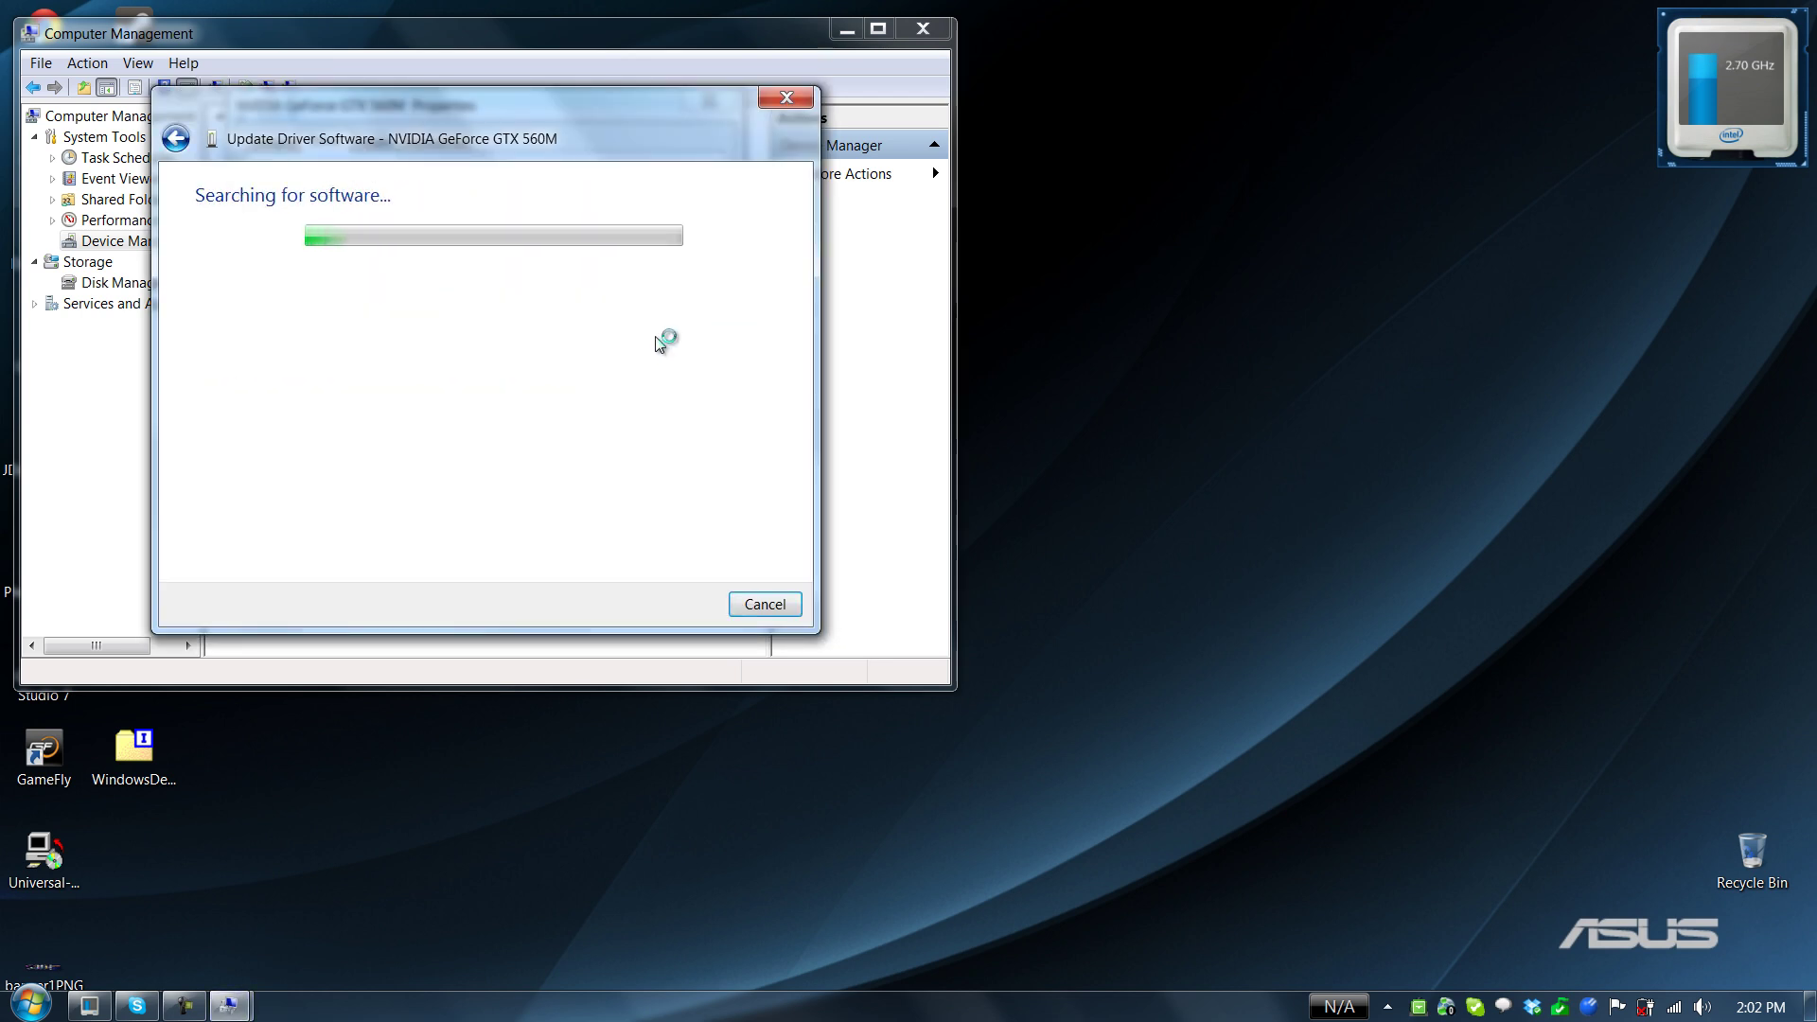
{"action": "left_click_drag", "start_coordinate": [581, 104], "coordinate": [569, 379]}
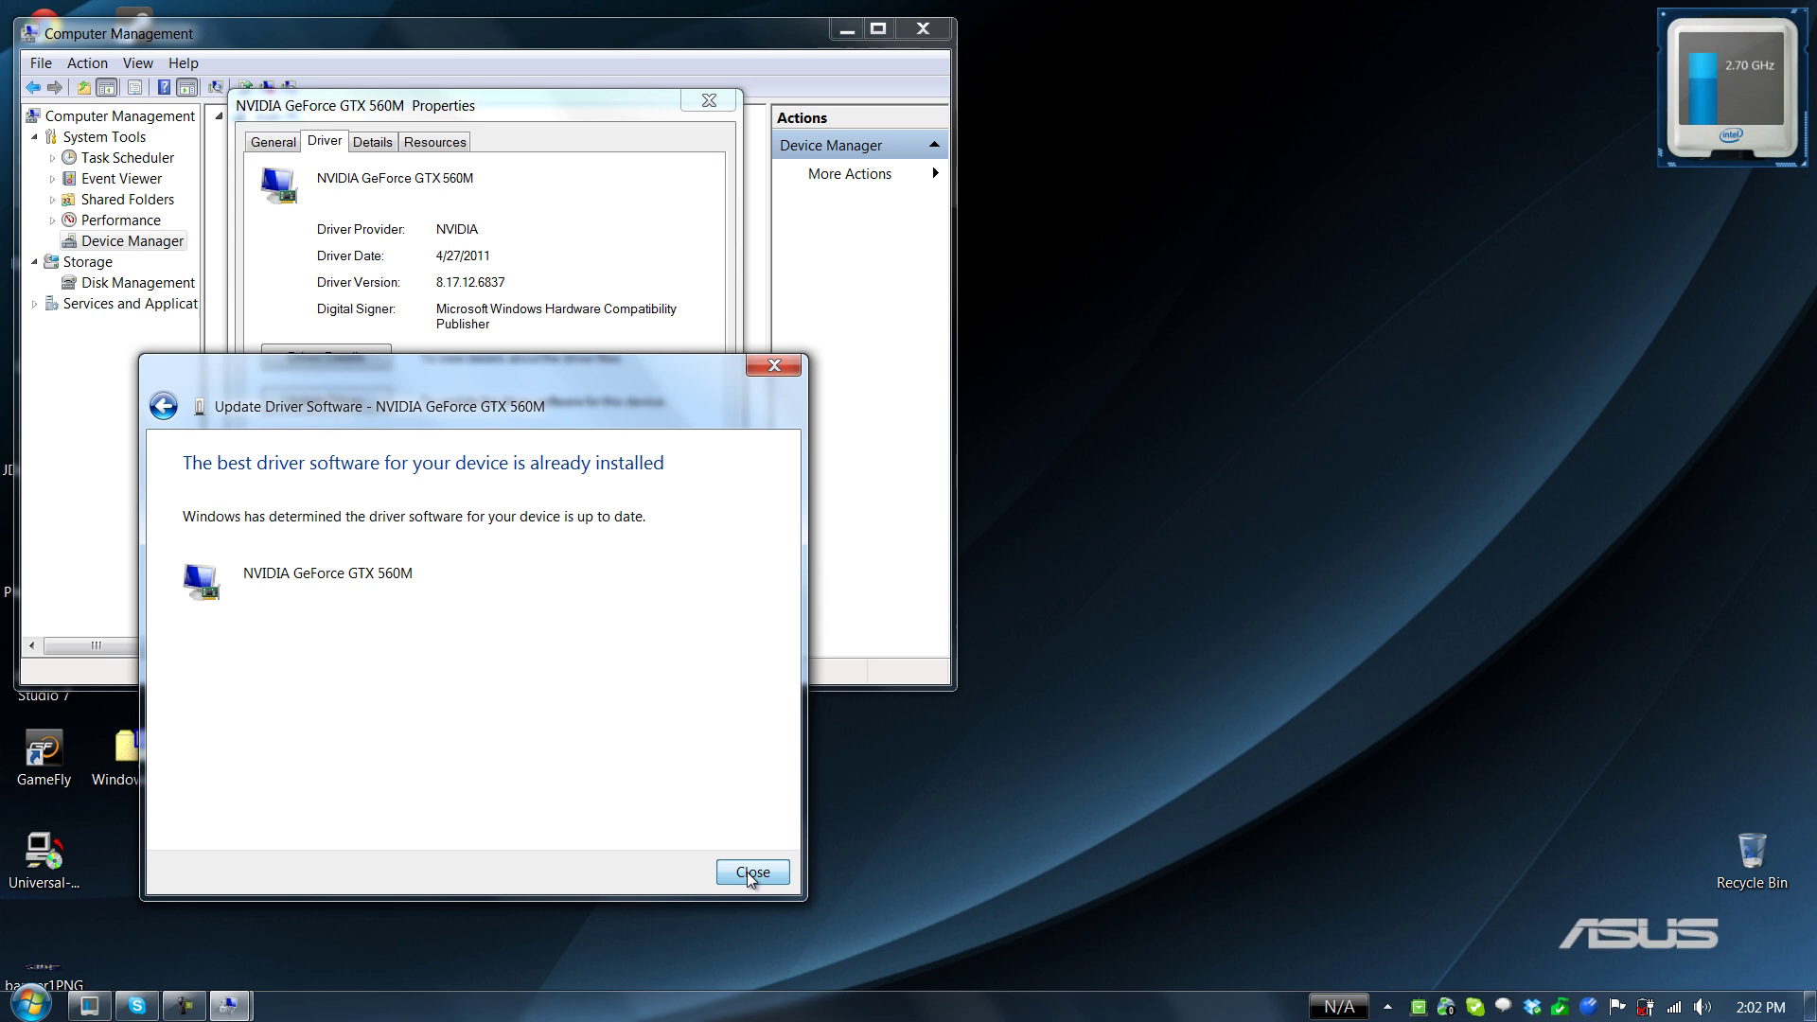
{"action": "left_click", "coordinate": [749, 871]}
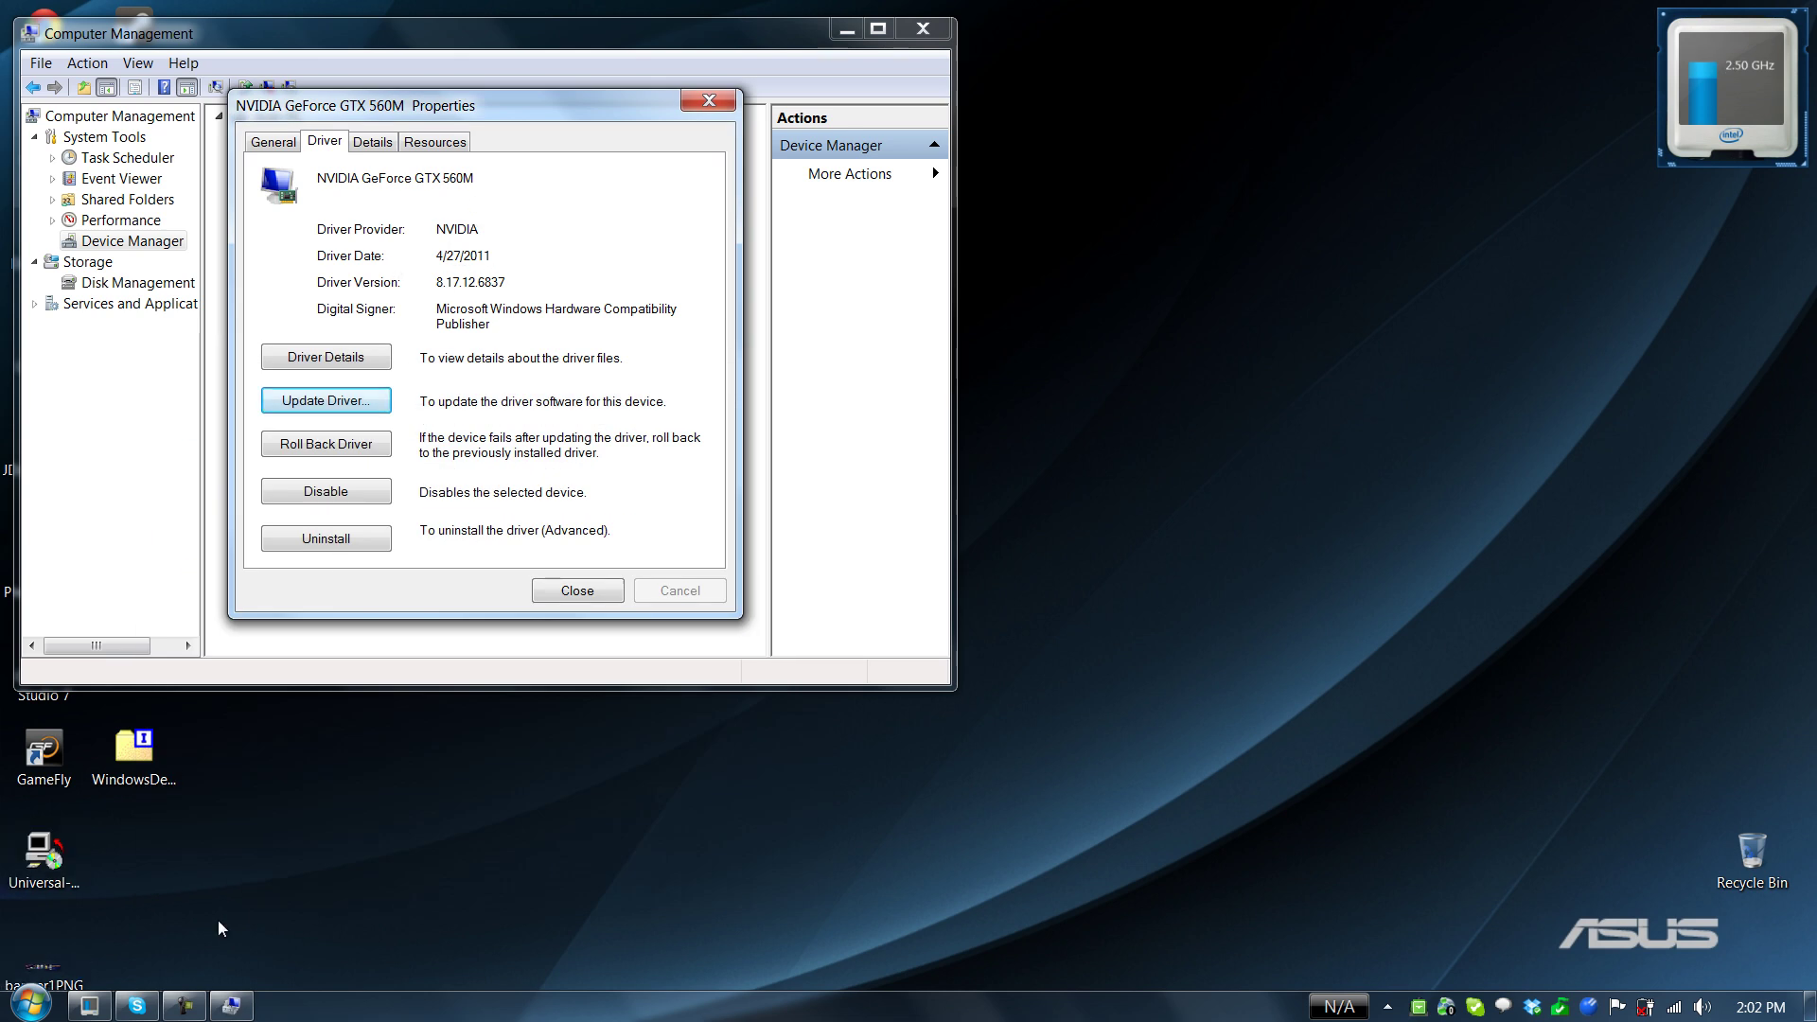
Launch Internet Explorer and go to the ASUS G74Sx drivers and download page.
{"action": "left_click", "coordinate": [31, 1003]}
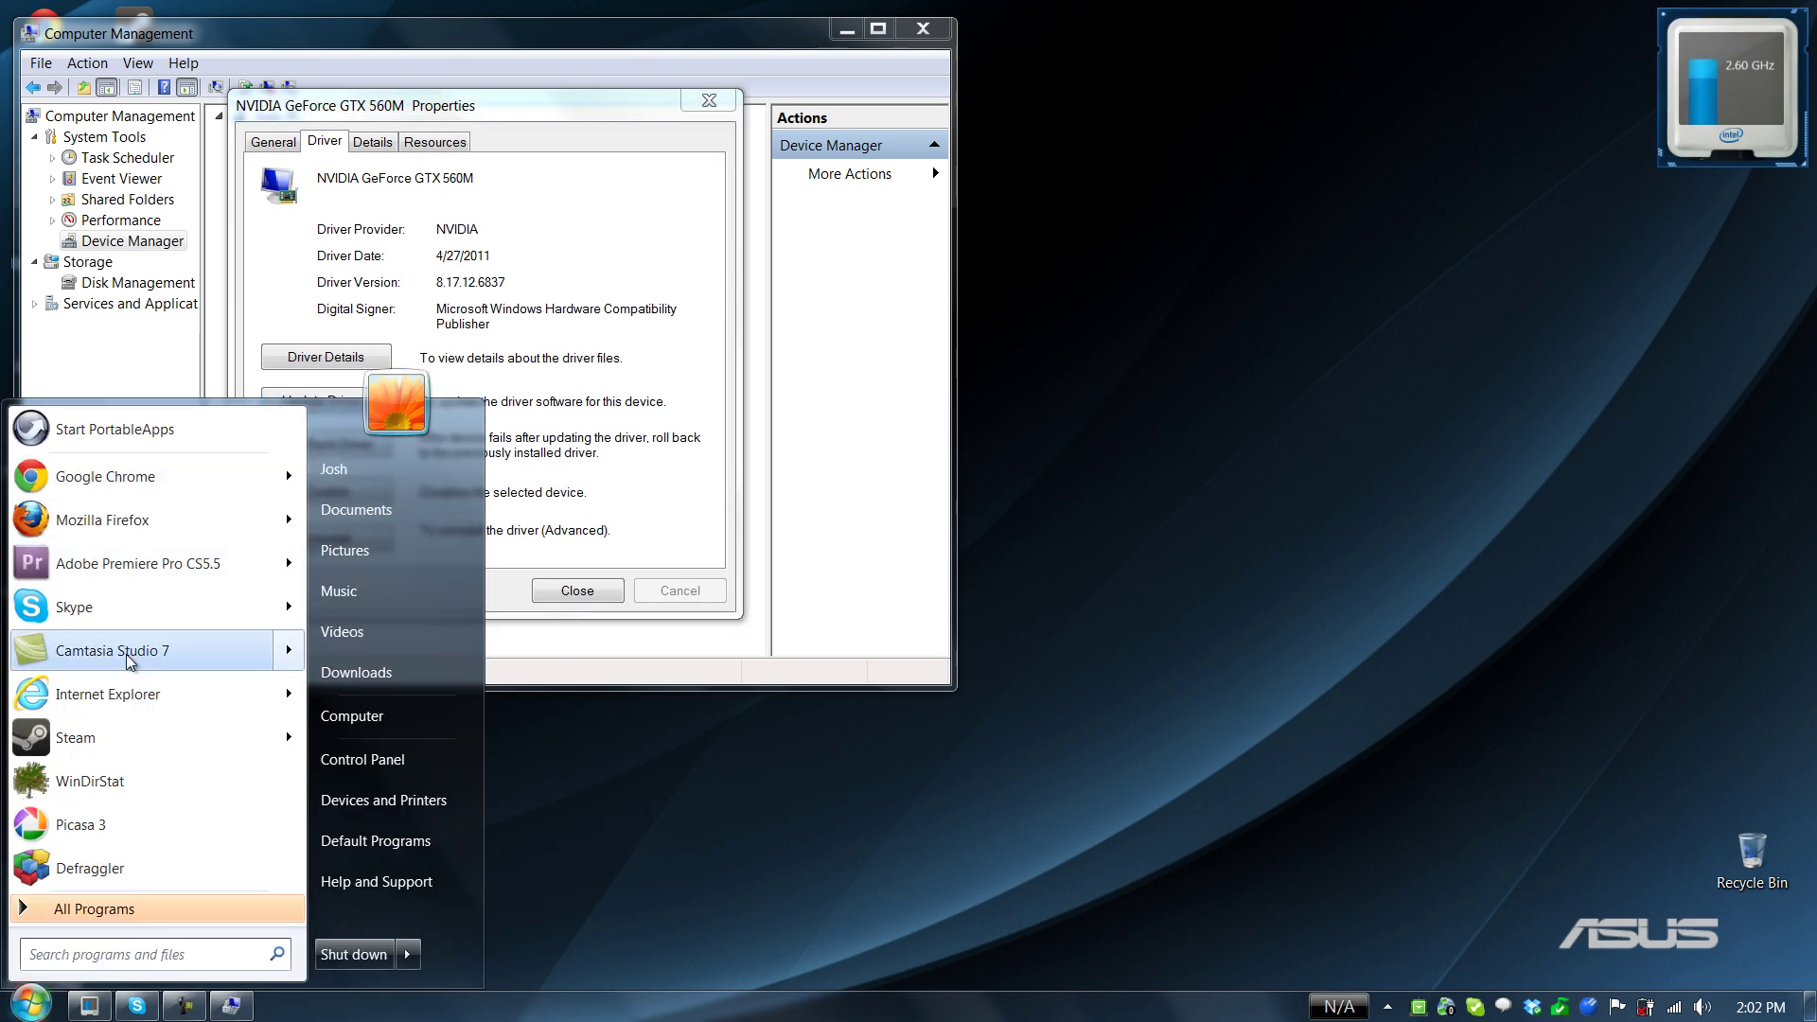
{"action": "left_click", "coordinate": [112, 691]}
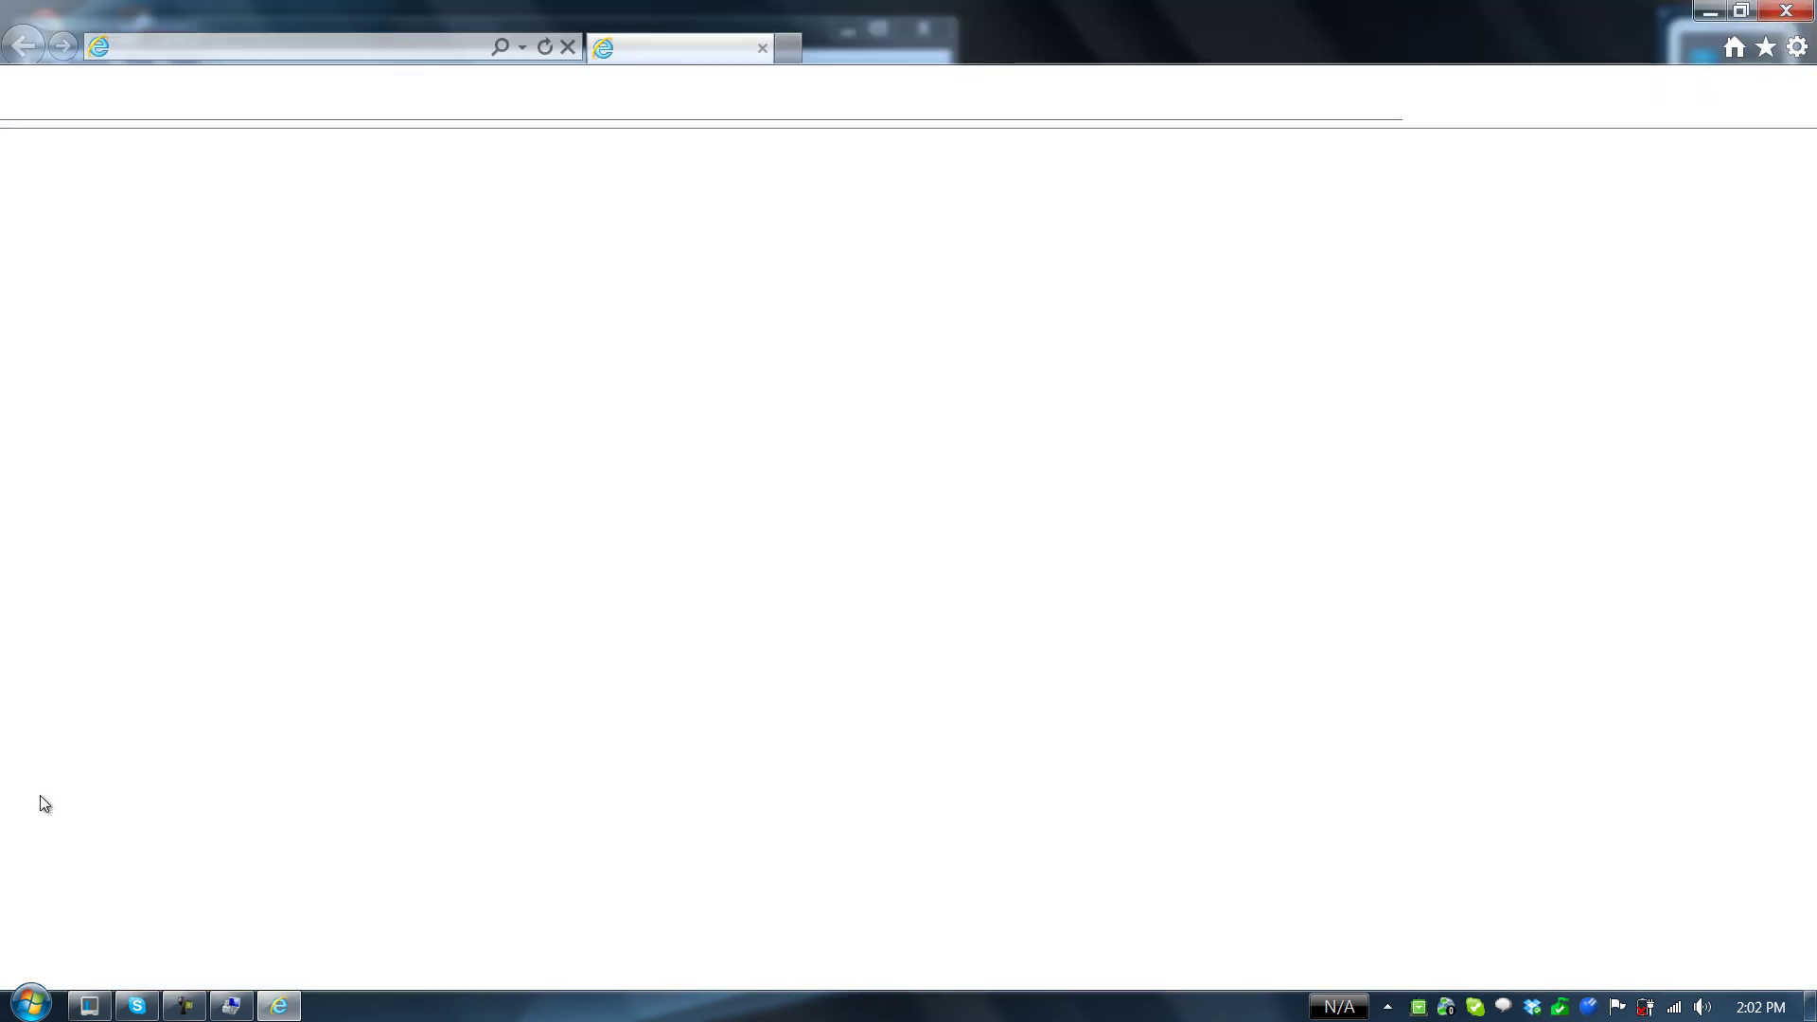
{"action": "left_click", "coordinate": [331, 53]}
{"action": "type", "text": "asus up"}
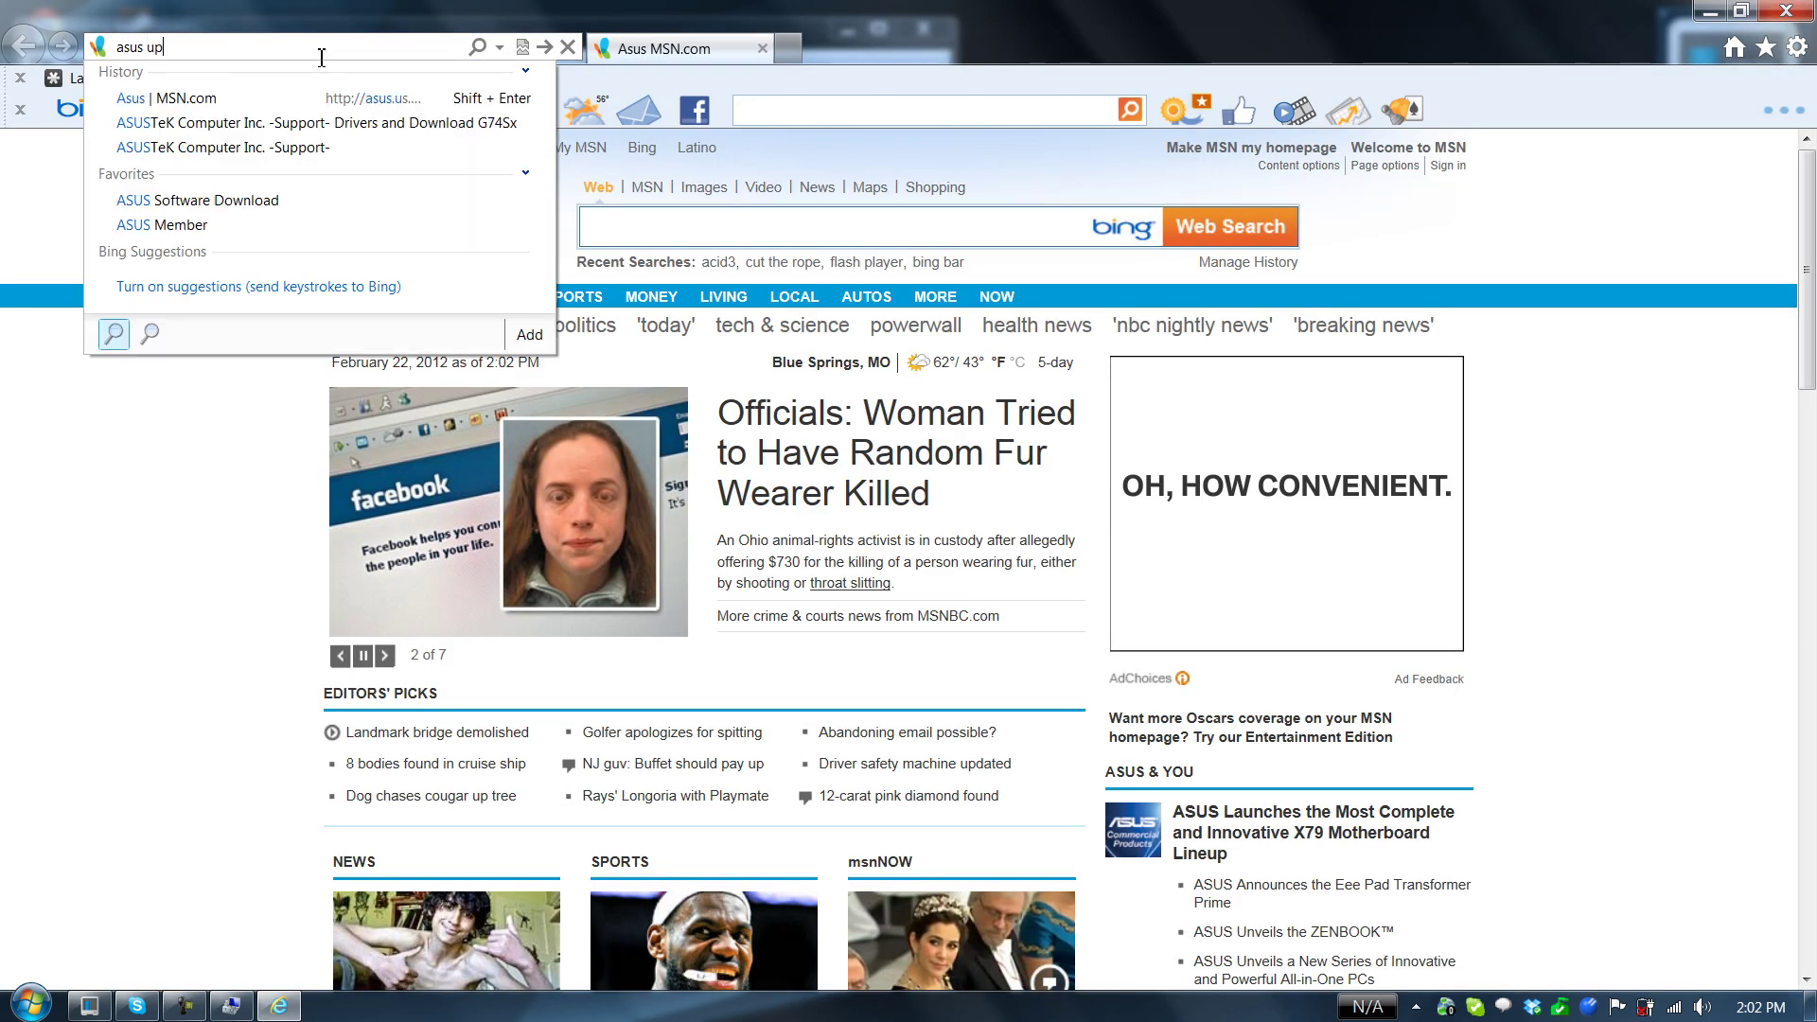
{"action": "left_click", "coordinate": [309, 122]}
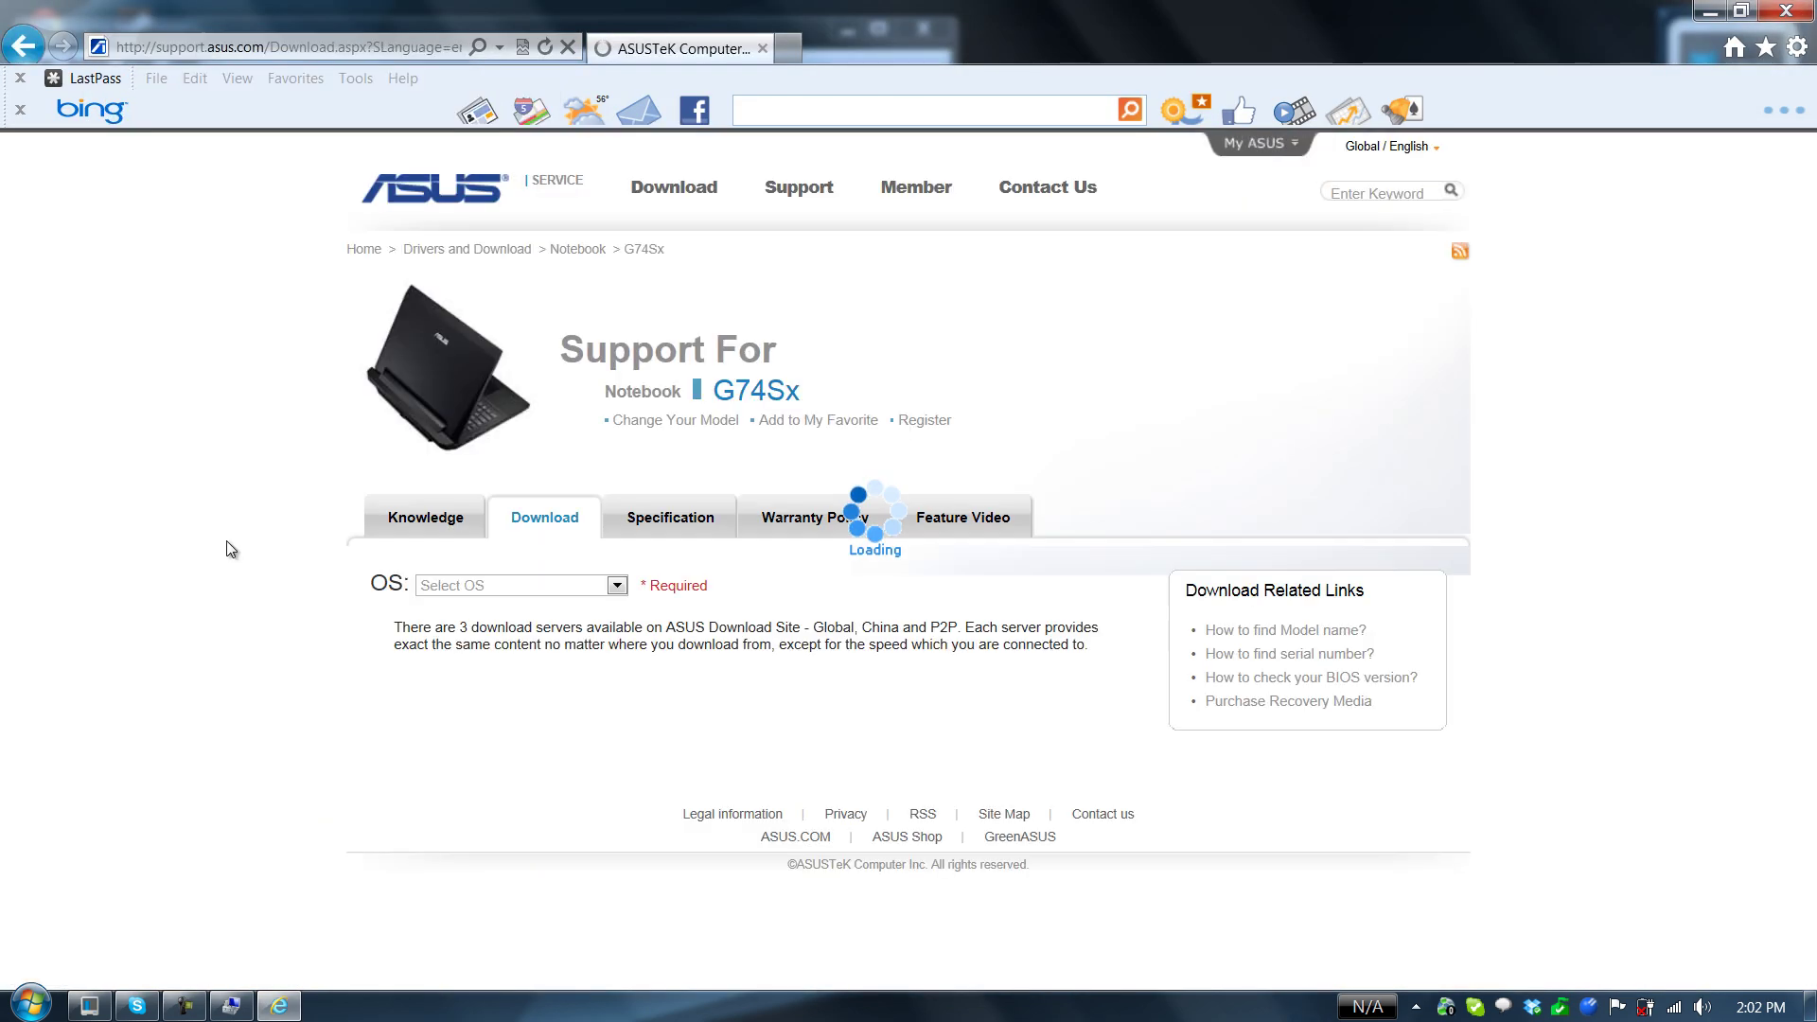
Choose Windows 7 64bit and expand VGA drivers, showing V8.17.12.6837 as newest.
{"action": "left_click", "coordinate": [598, 579]}
{"action": "left_click", "coordinate": [454, 664]}
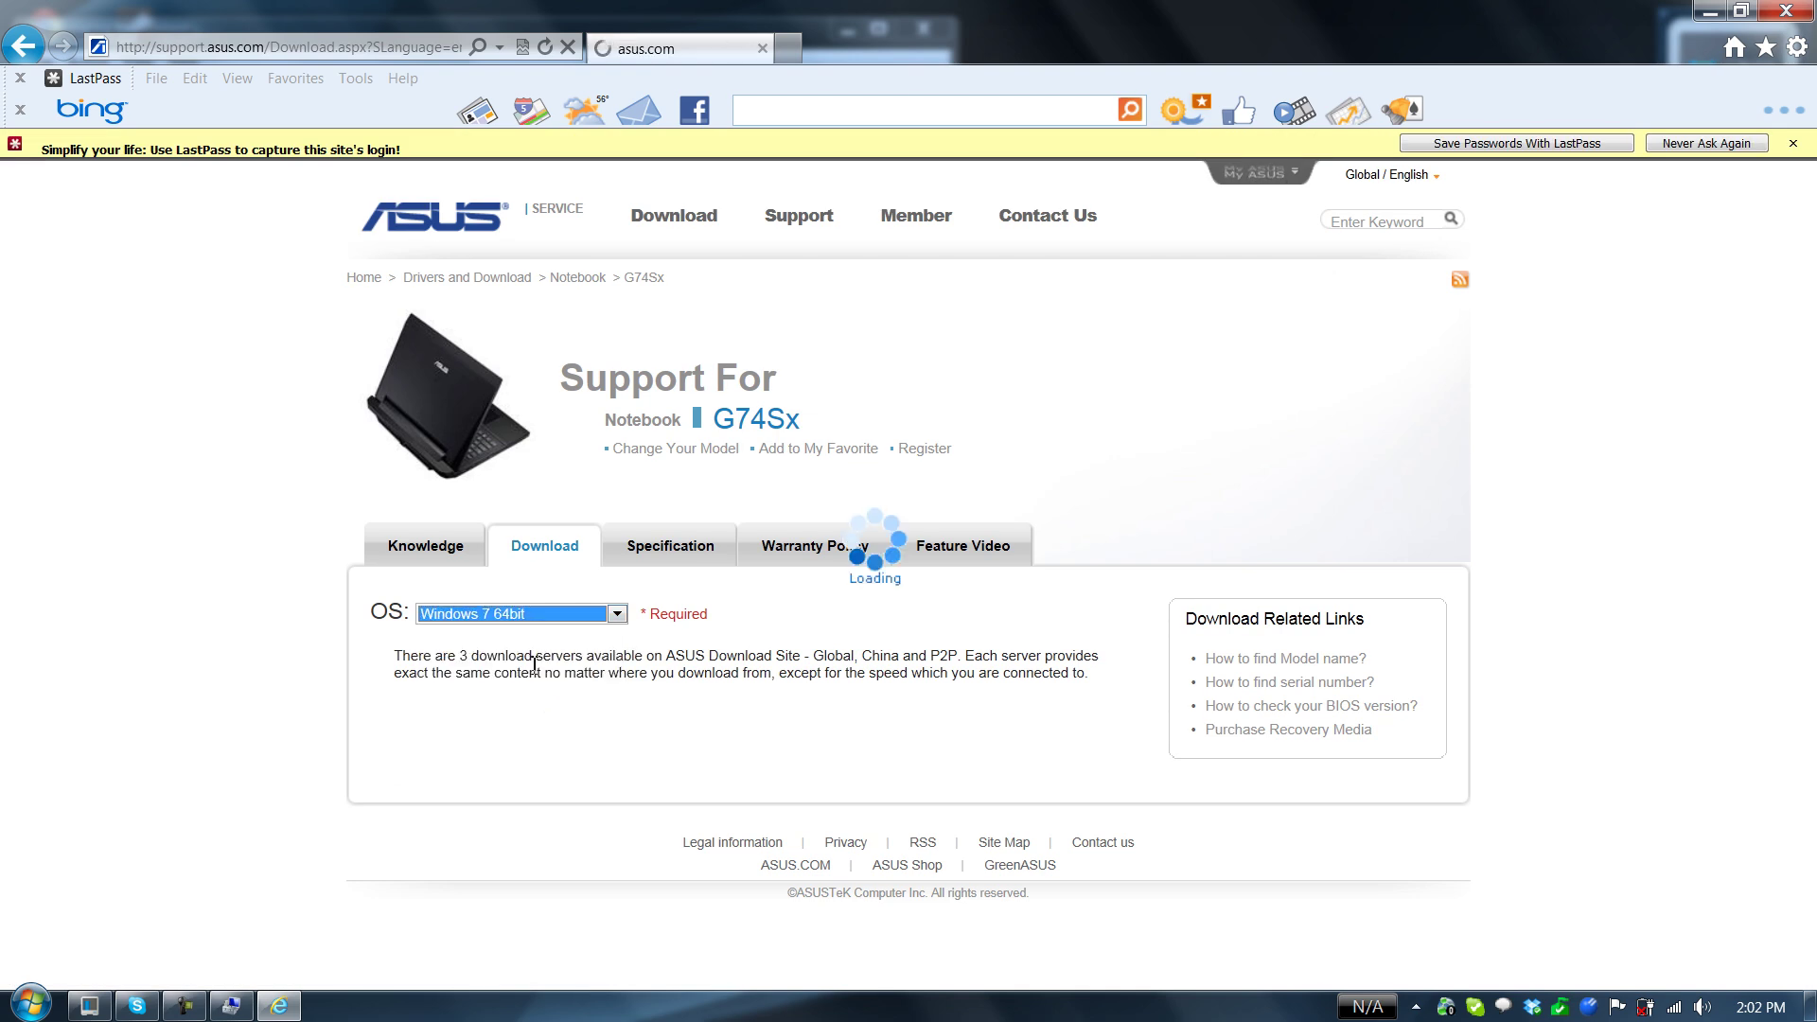
{"action": "scroll", "coordinate": [365, 546], "scroll_direction": "down", "scroll_amount": 4}
{"action": "left_click", "coordinate": [366, 520]}
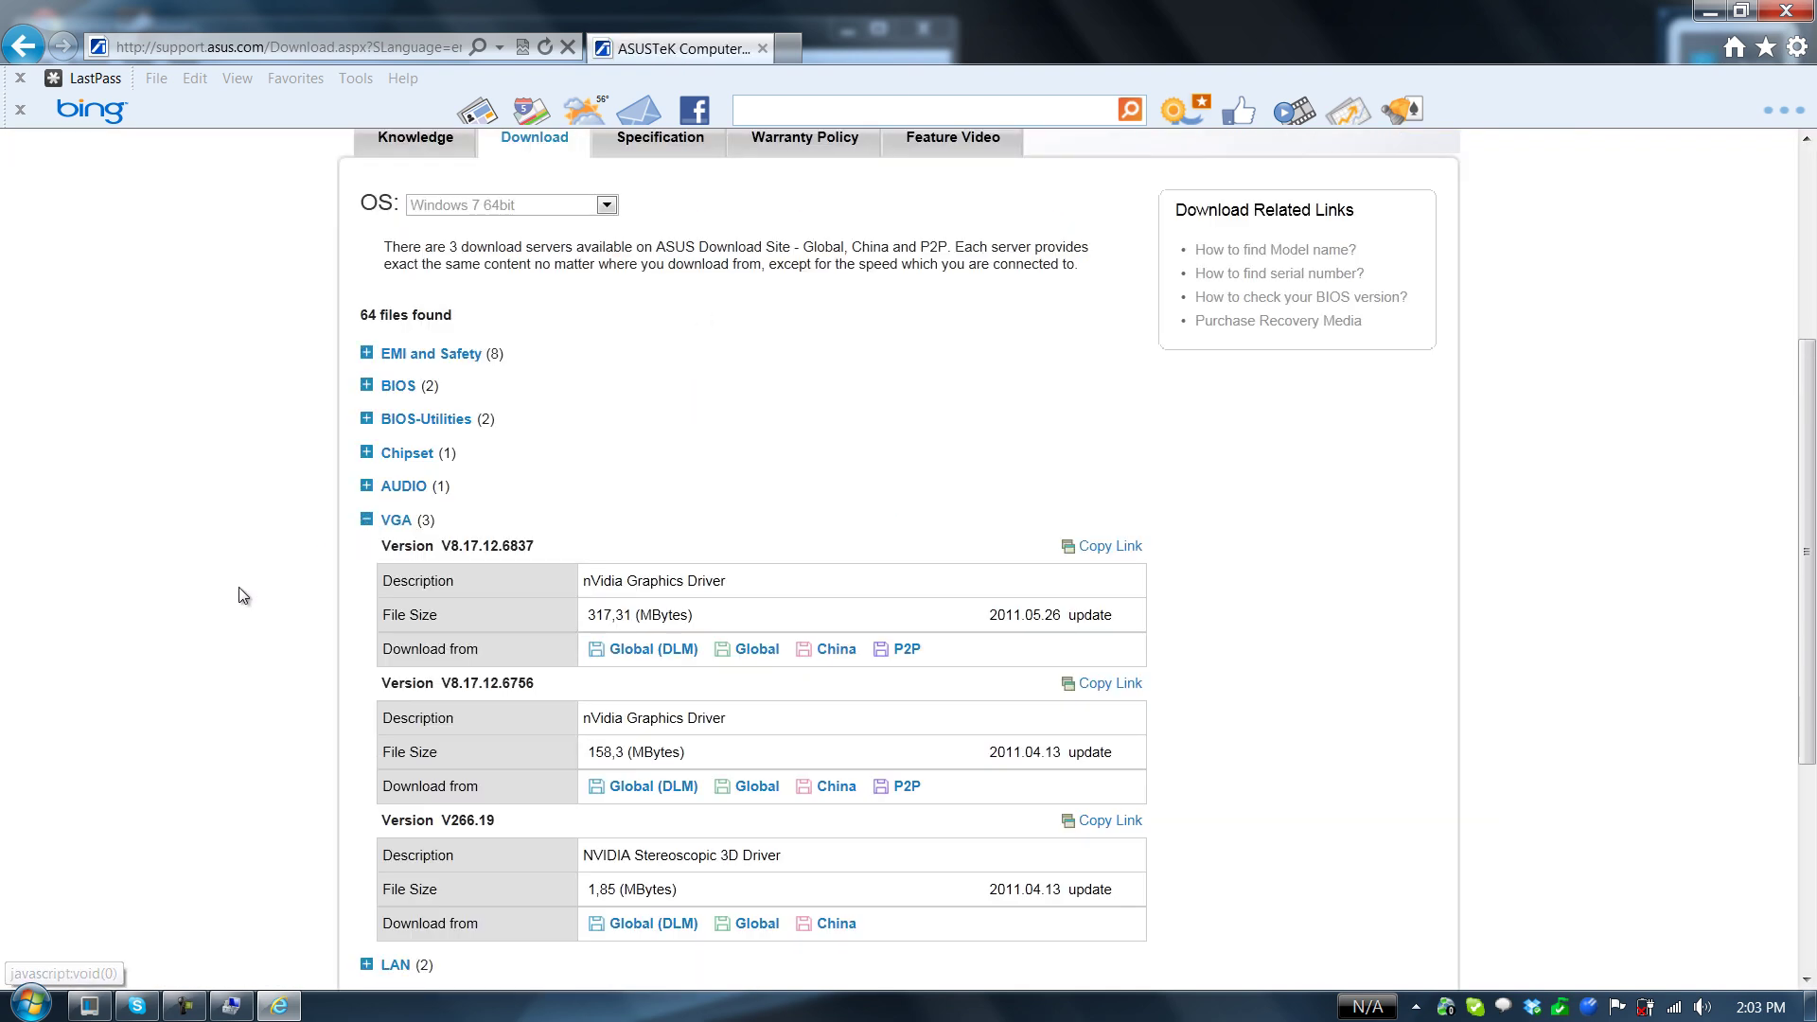
{"action": "scroll", "coordinate": [285, 576], "scroll_direction": "down", "scroll_amount": 3}
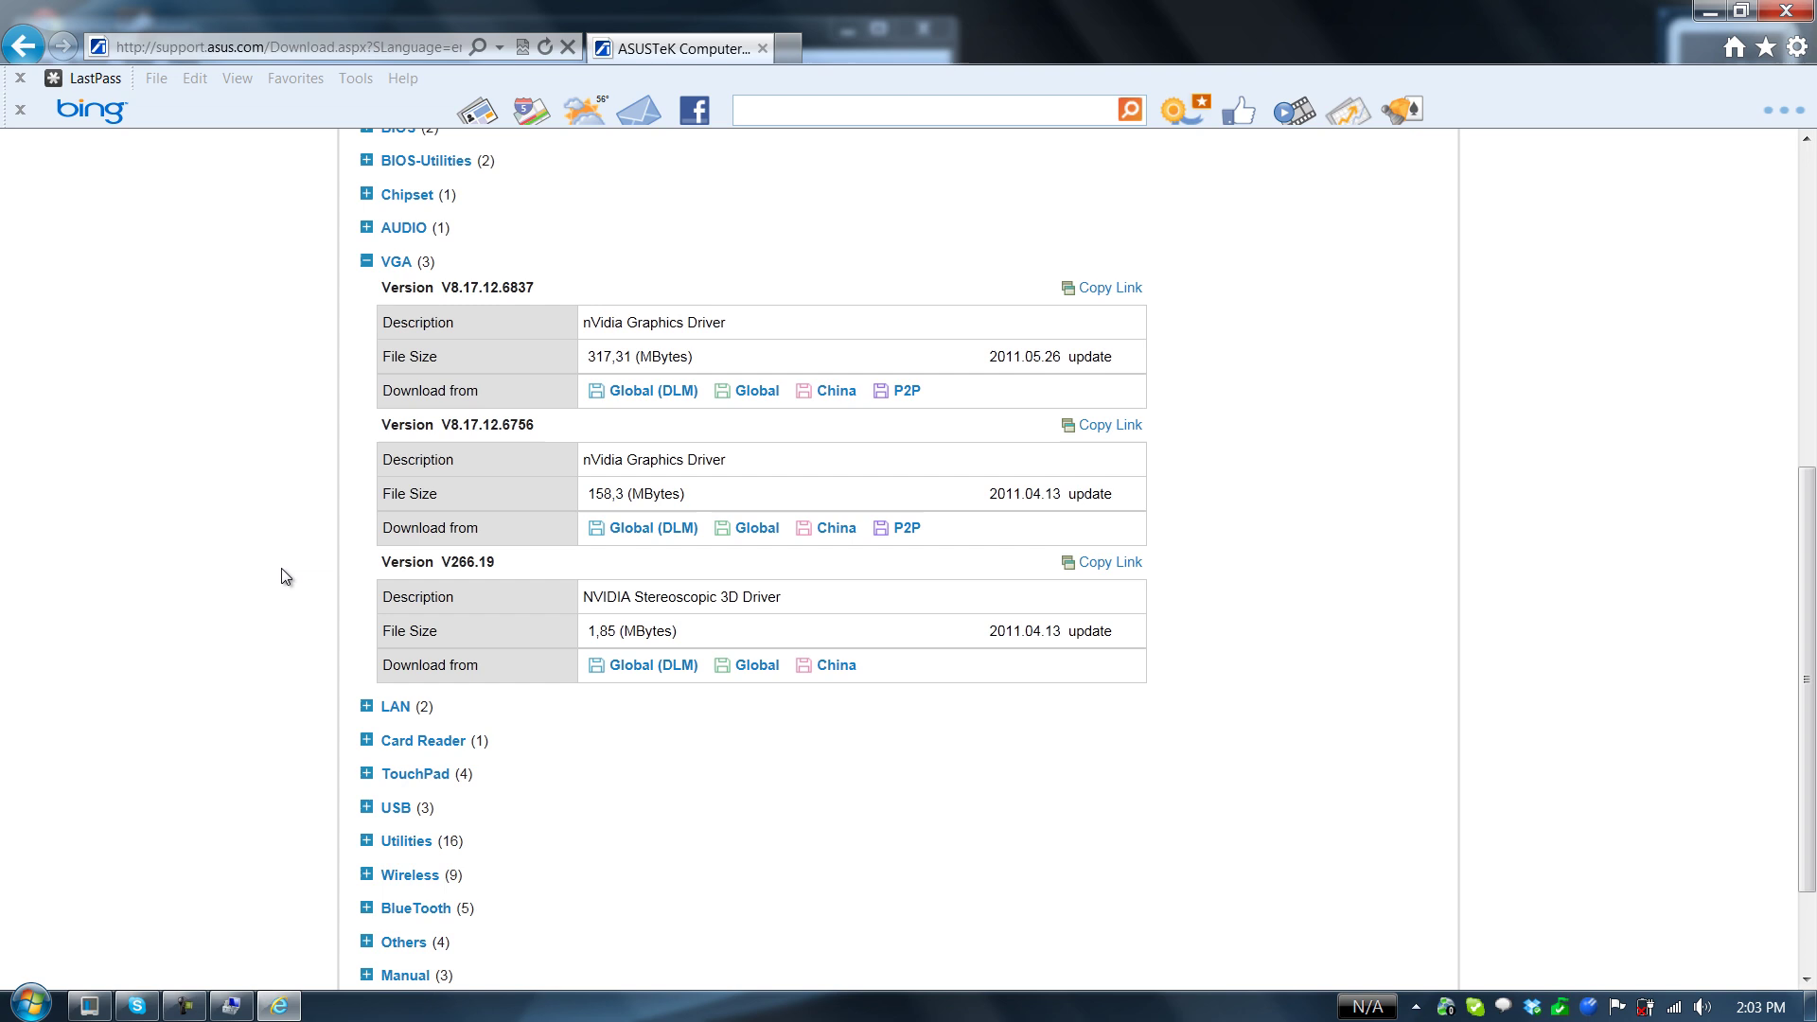
{"action": "scroll", "coordinate": [341, 572], "scroll_direction": "down", "scroll_amount": 2}
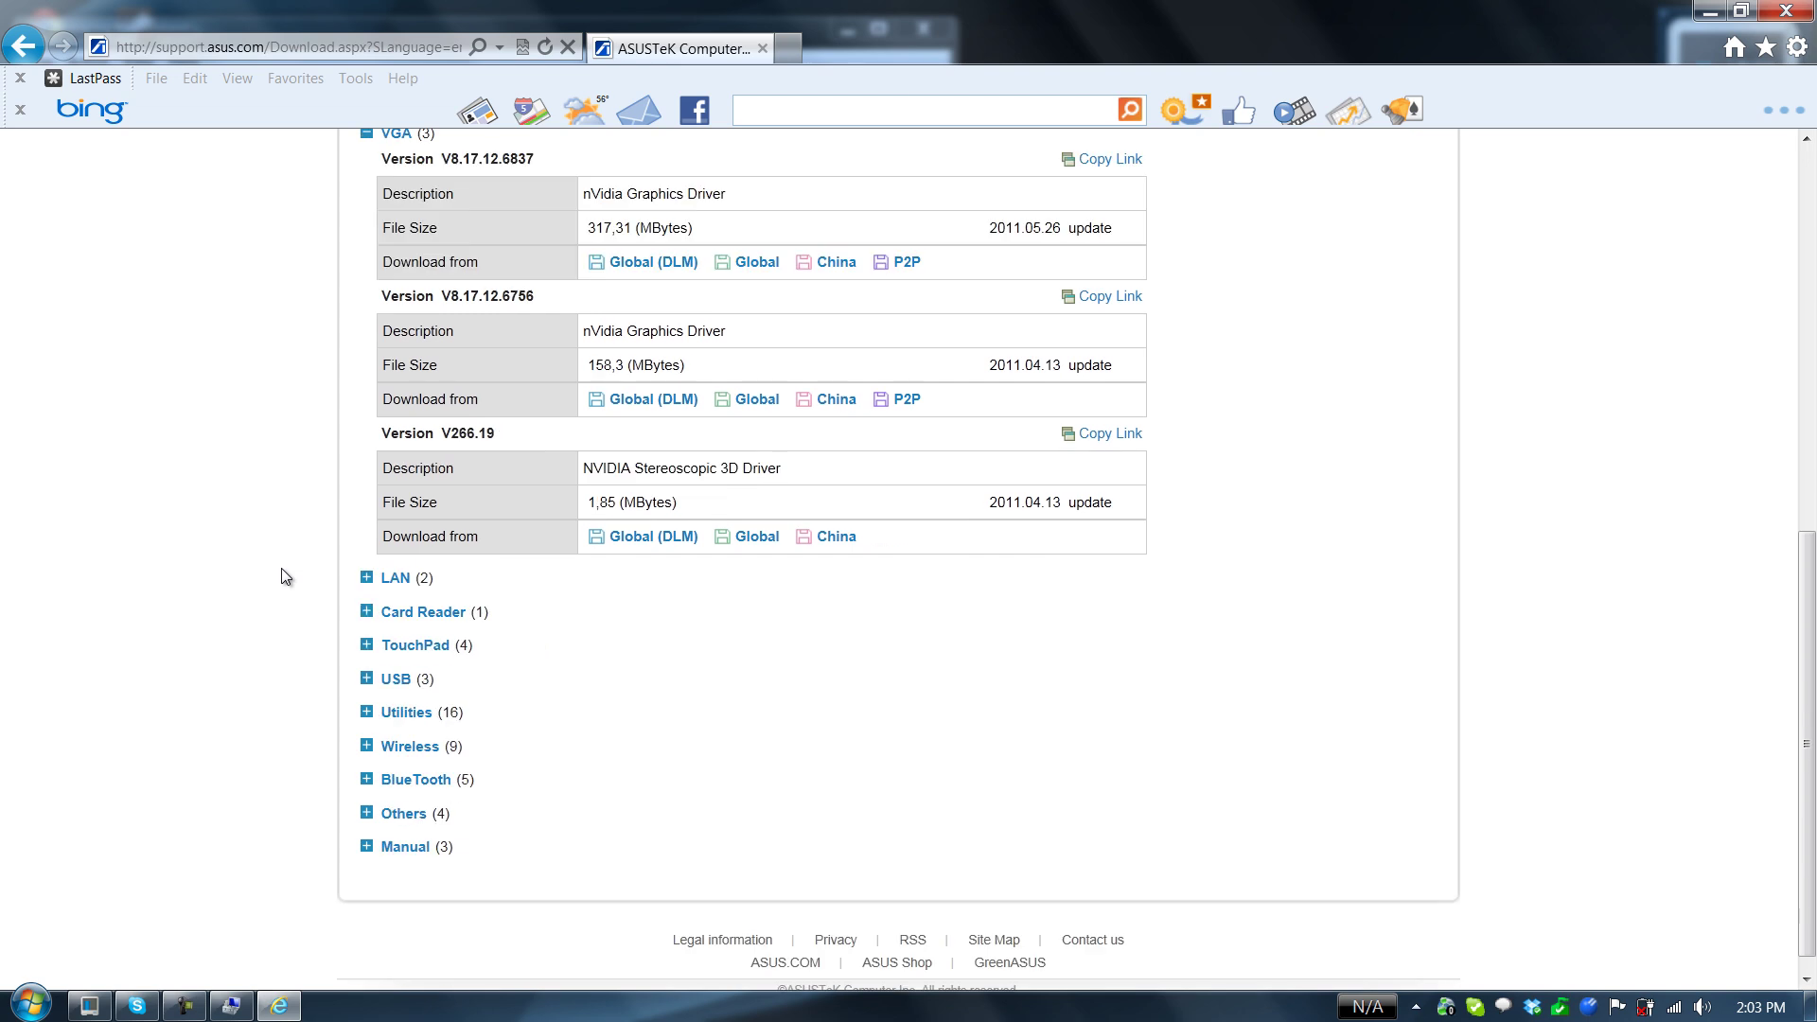
{"action": "scroll", "coordinate": [397, 572], "scroll_direction": "up", "scroll_amount": 3}
{"action": "left_click", "coordinate": [394, 47]}
Search Bing for 'nvidia graphics card' and reach NVIDIA's USA/Canada site.
{"action": "type", "text": "nvidia graphics card"}
{"action": "key", "text": "Return"}
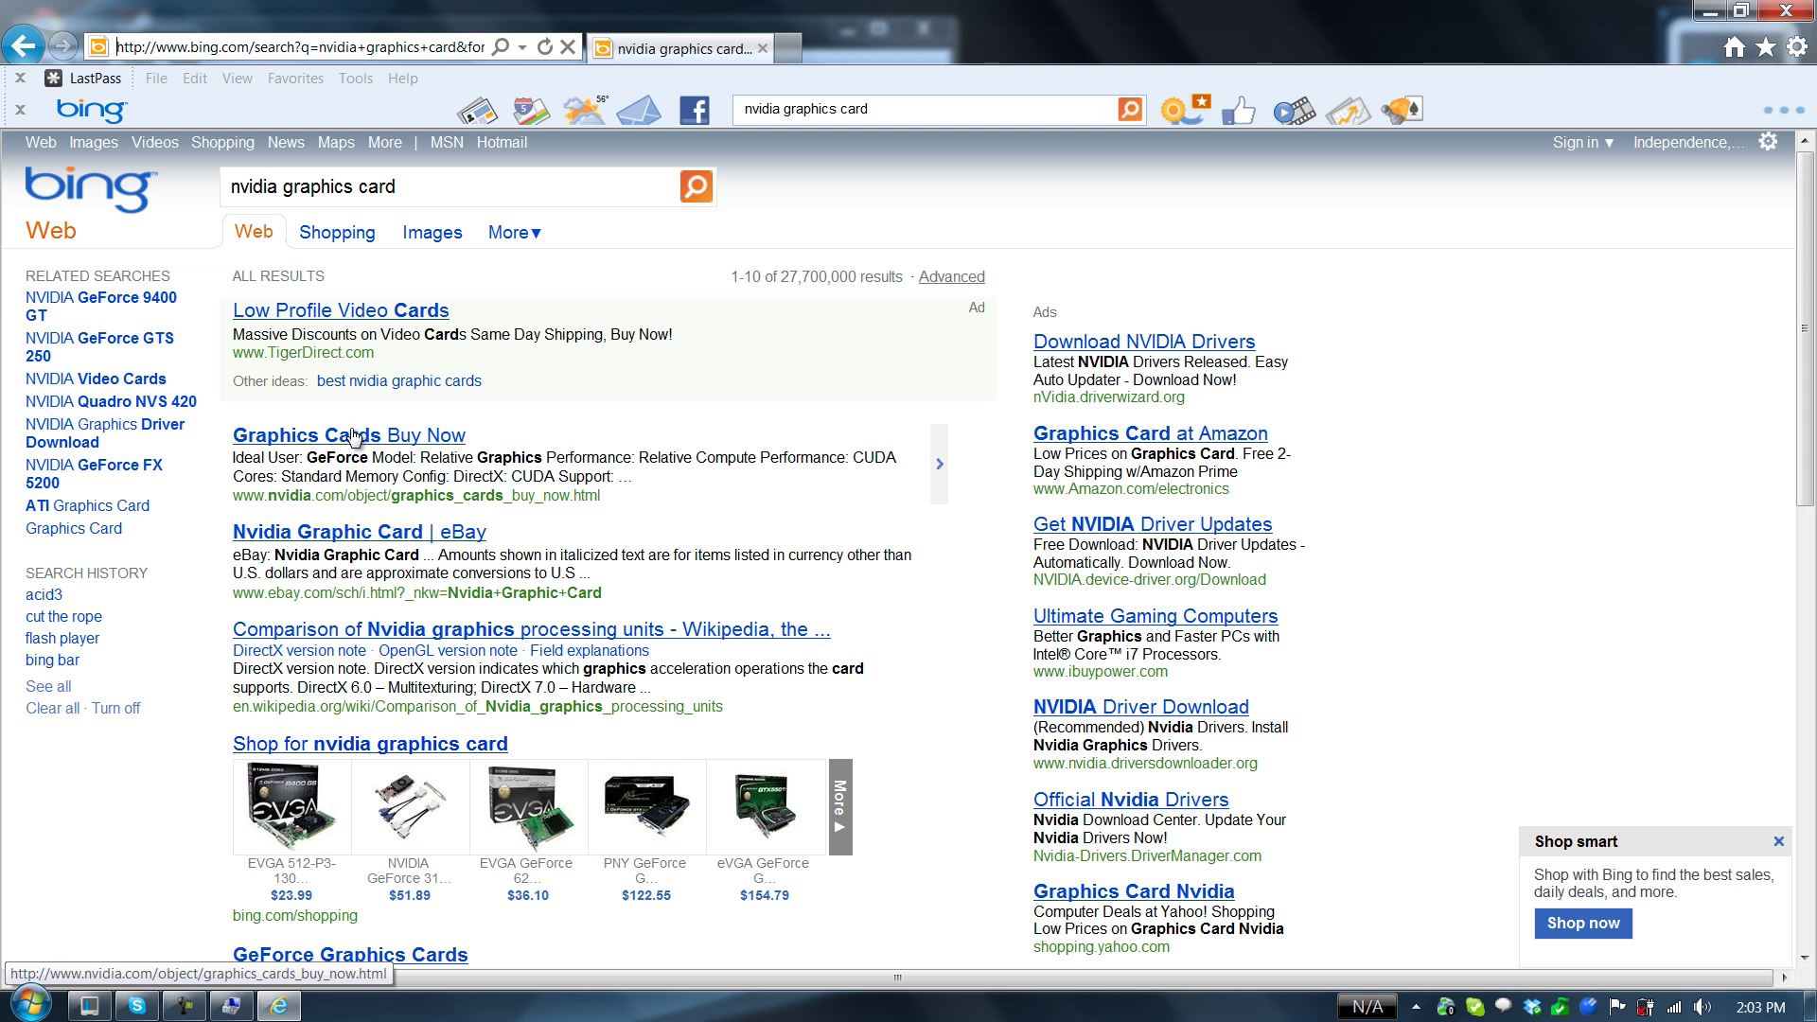
{"action": "left_click", "coordinate": [353, 436]}
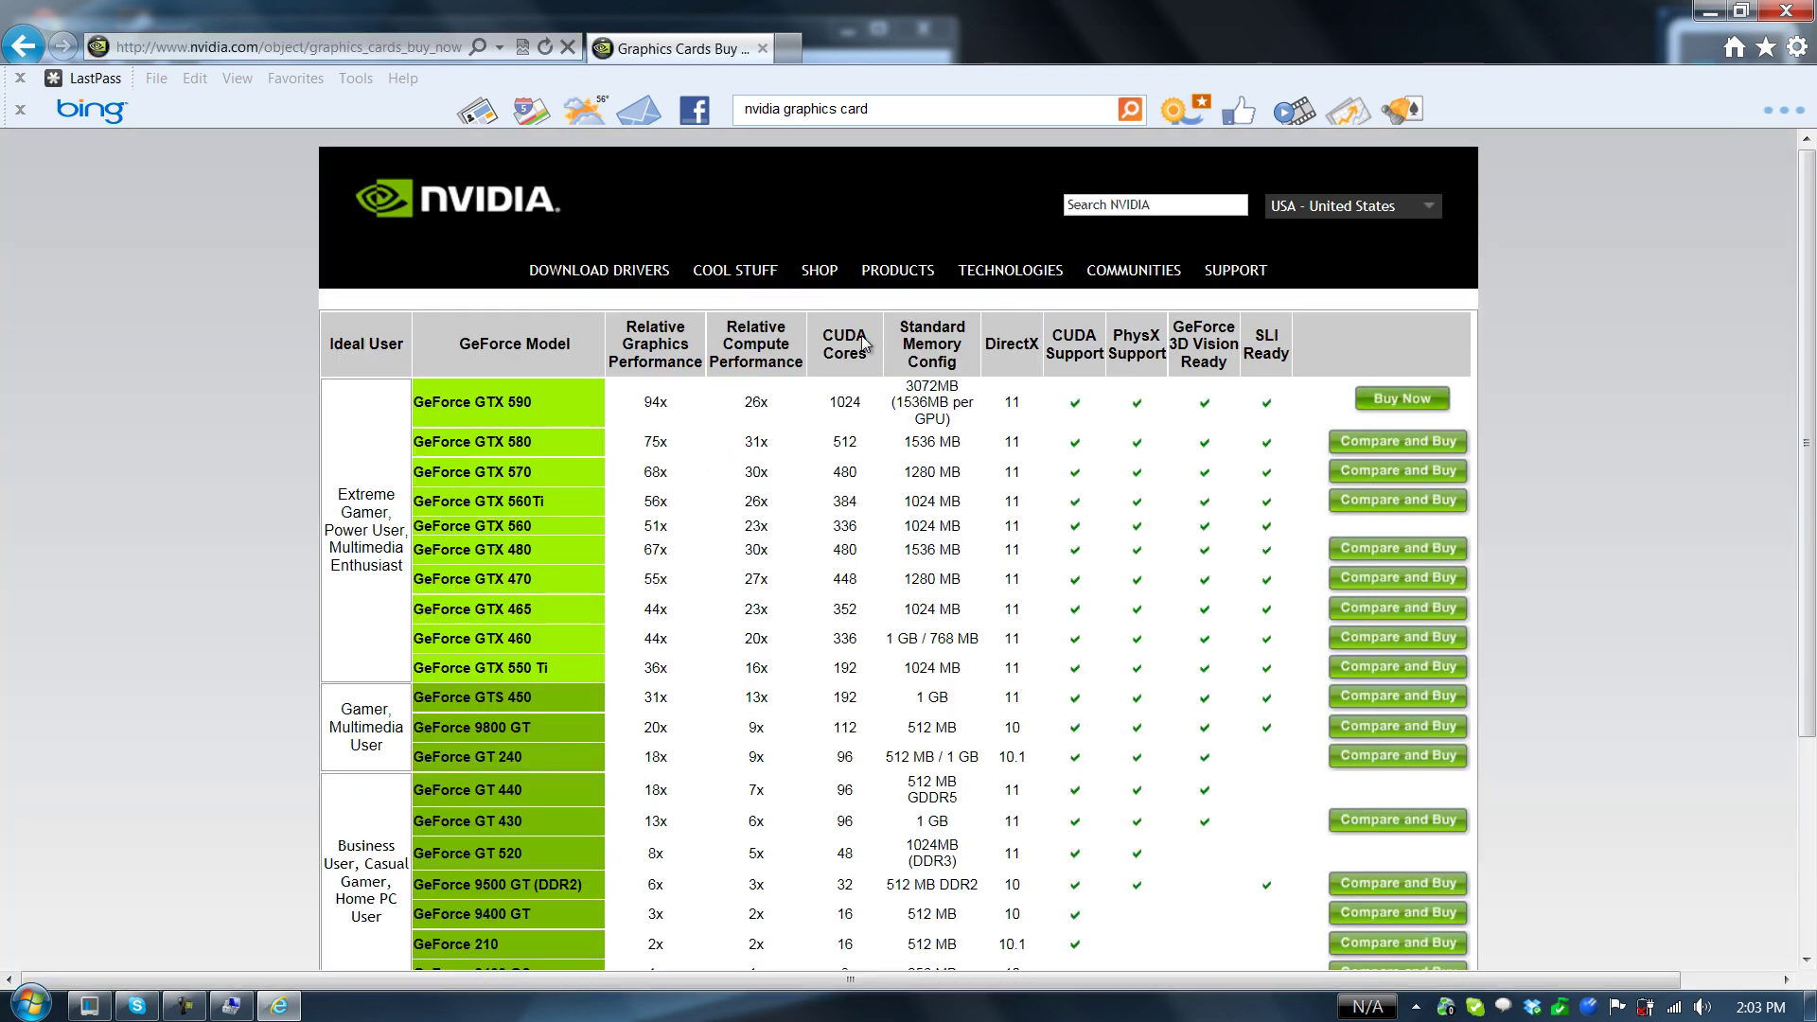
{"action": "left_click", "coordinate": [440, 208]}
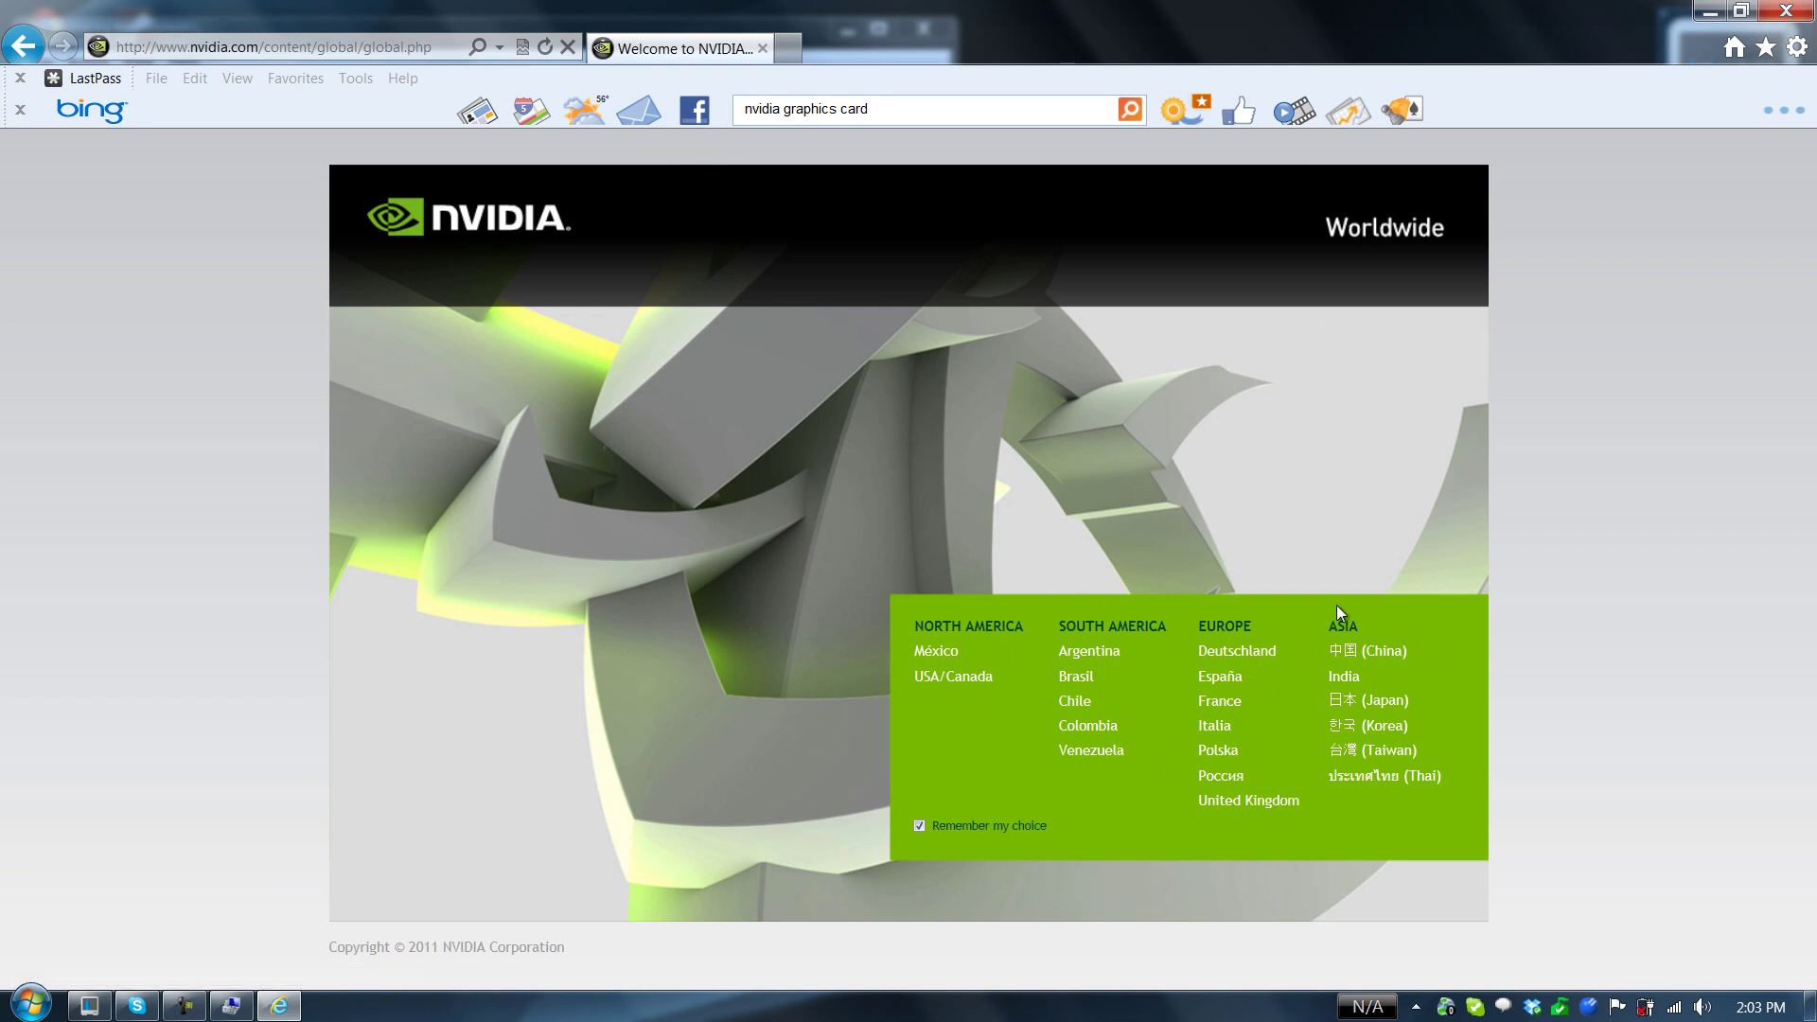
{"action": "left_click", "coordinate": [943, 675]}
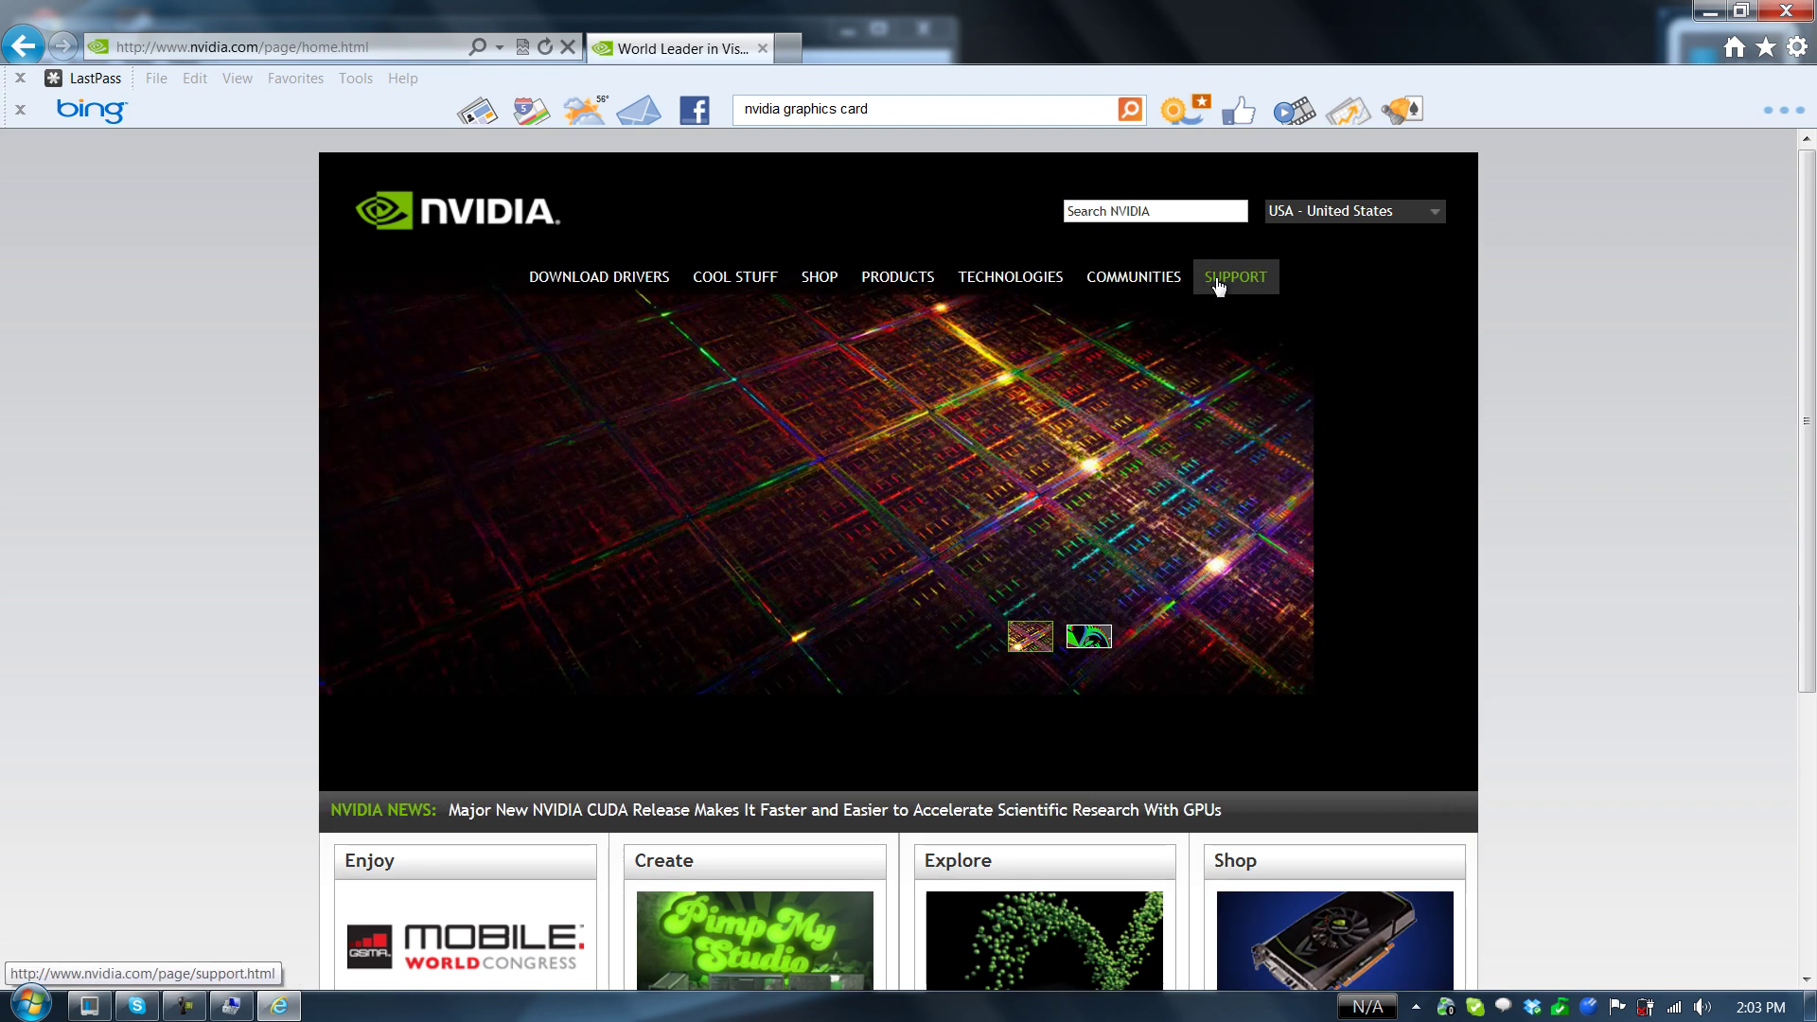
Open GeForce Drivers, auto-detect the GTX 560M, and open the 295.73 driver page.
{"action": "mouse_move", "coordinate": [598, 276]}
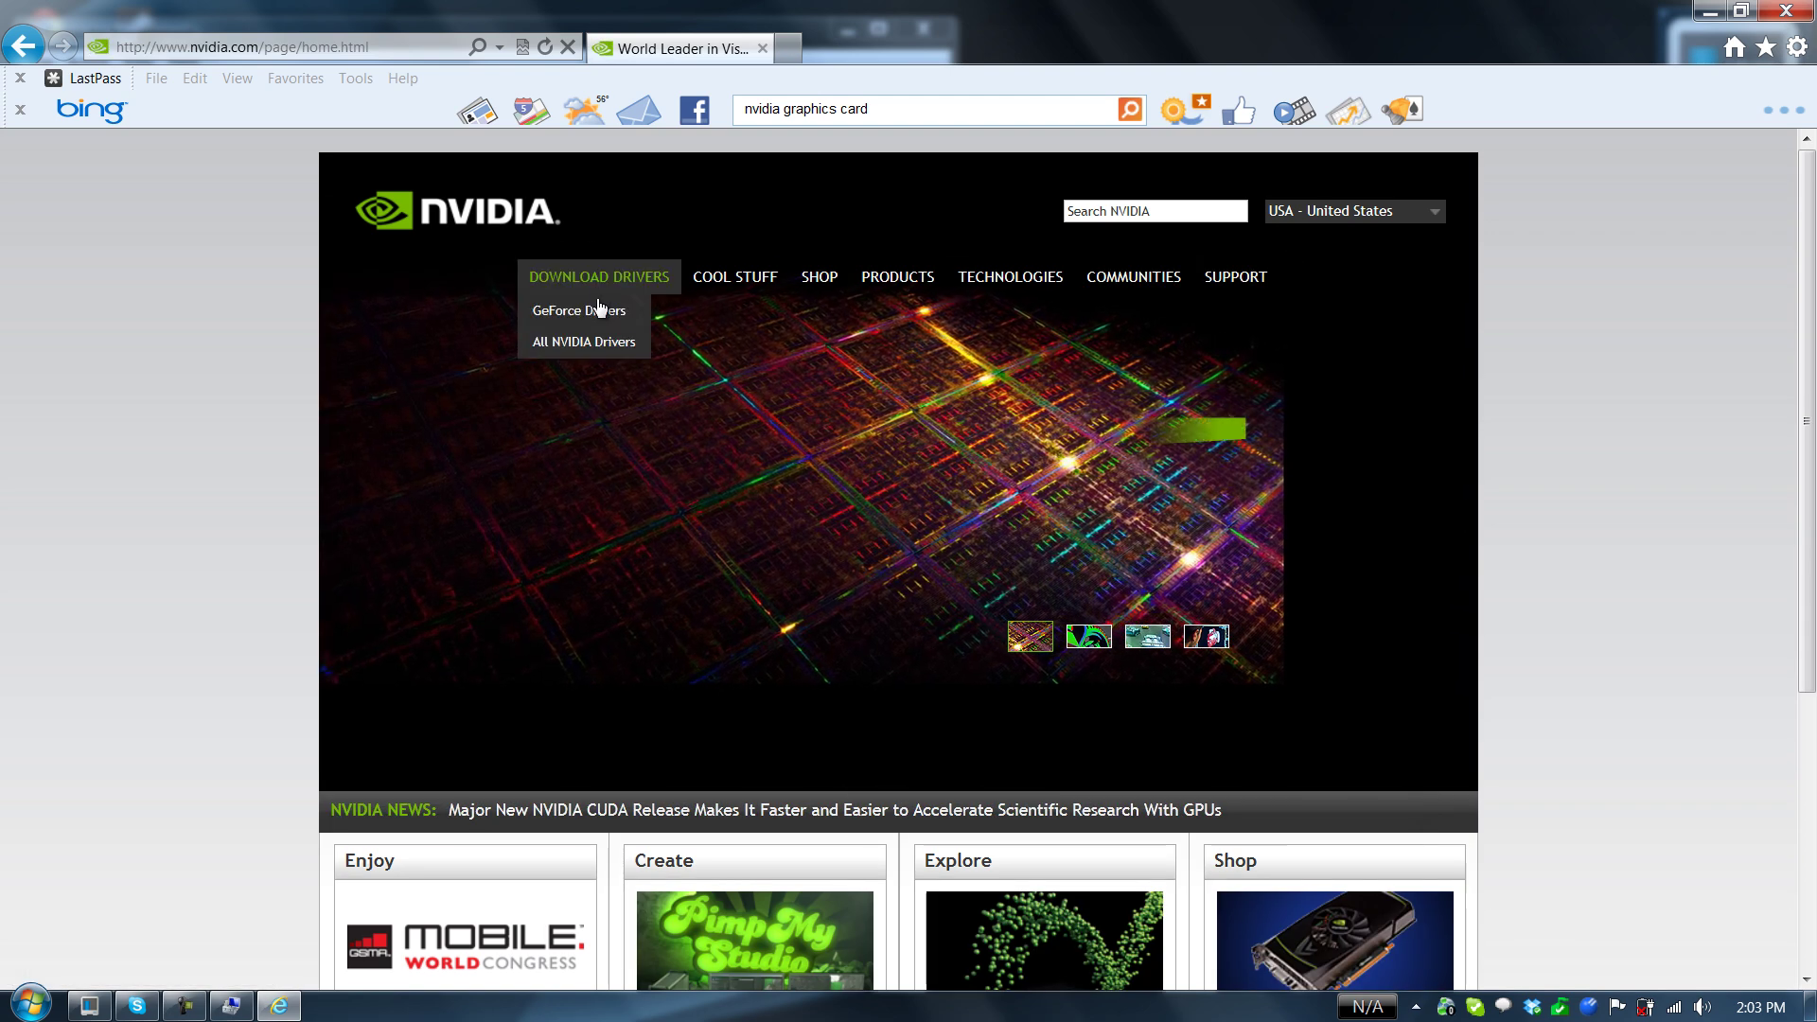
{"action": "left_click", "coordinate": [599, 320]}
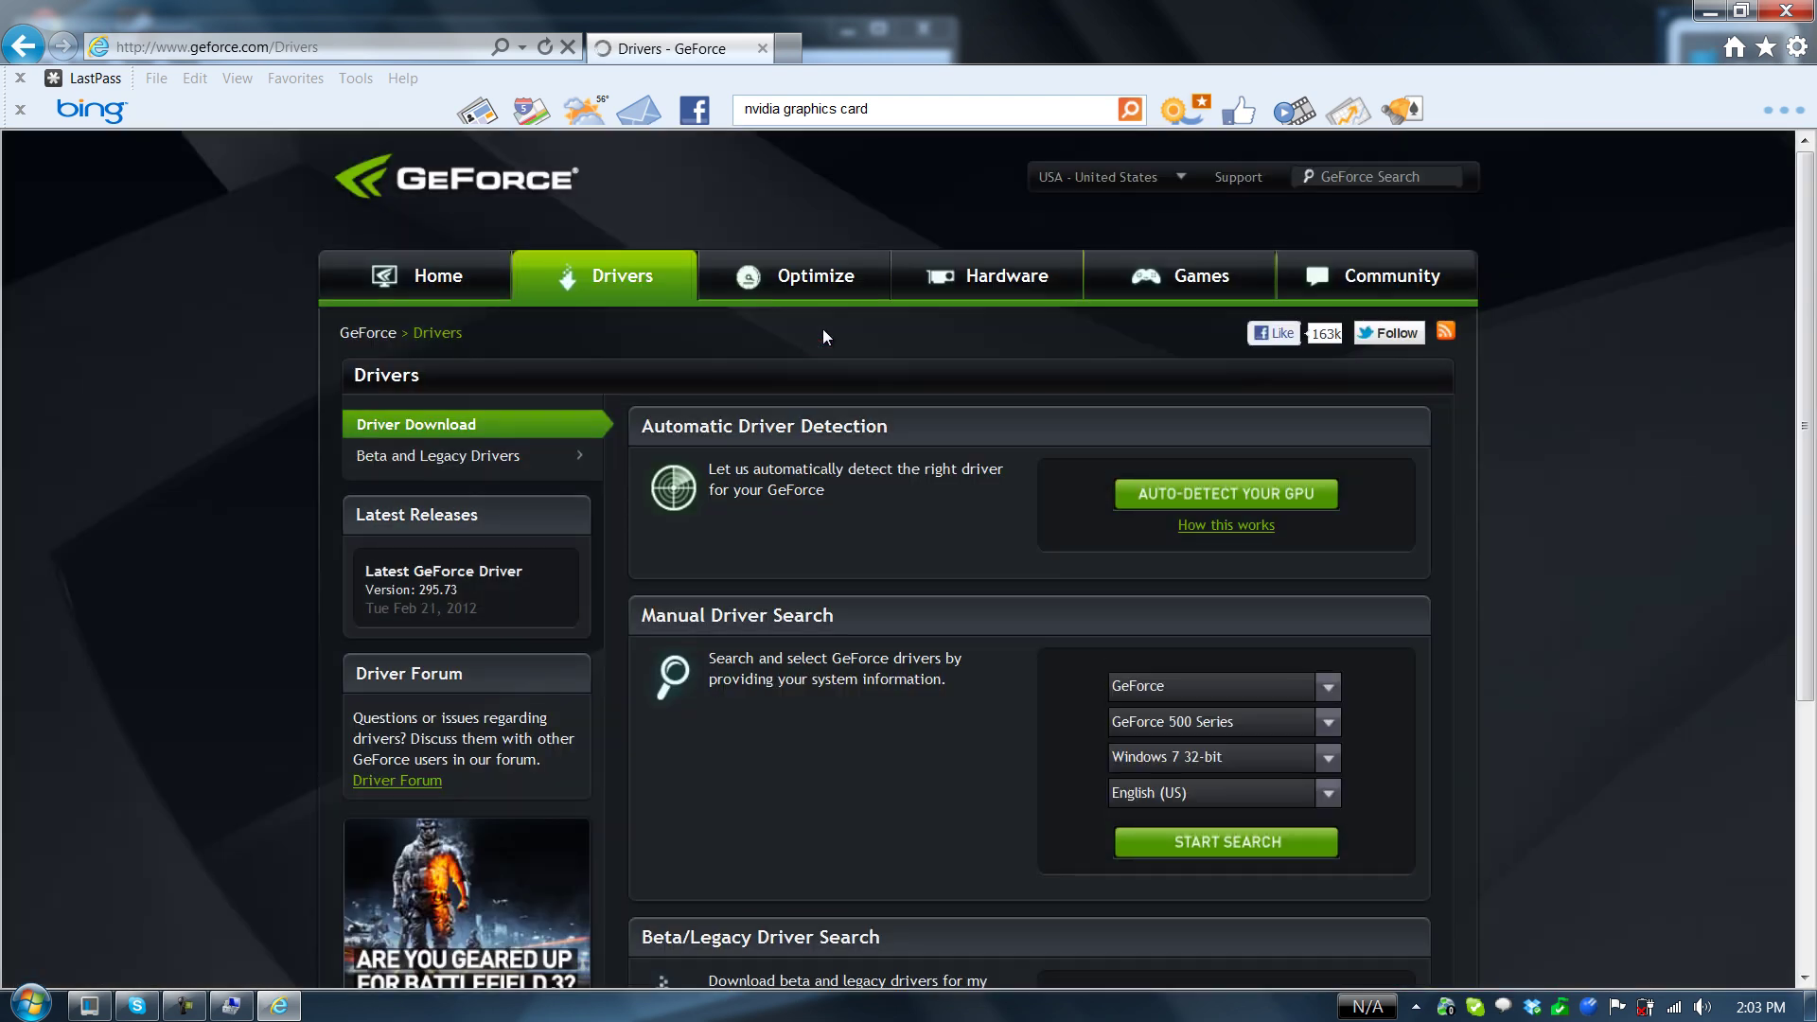
{"action": "left_click", "coordinate": [1282, 496]}
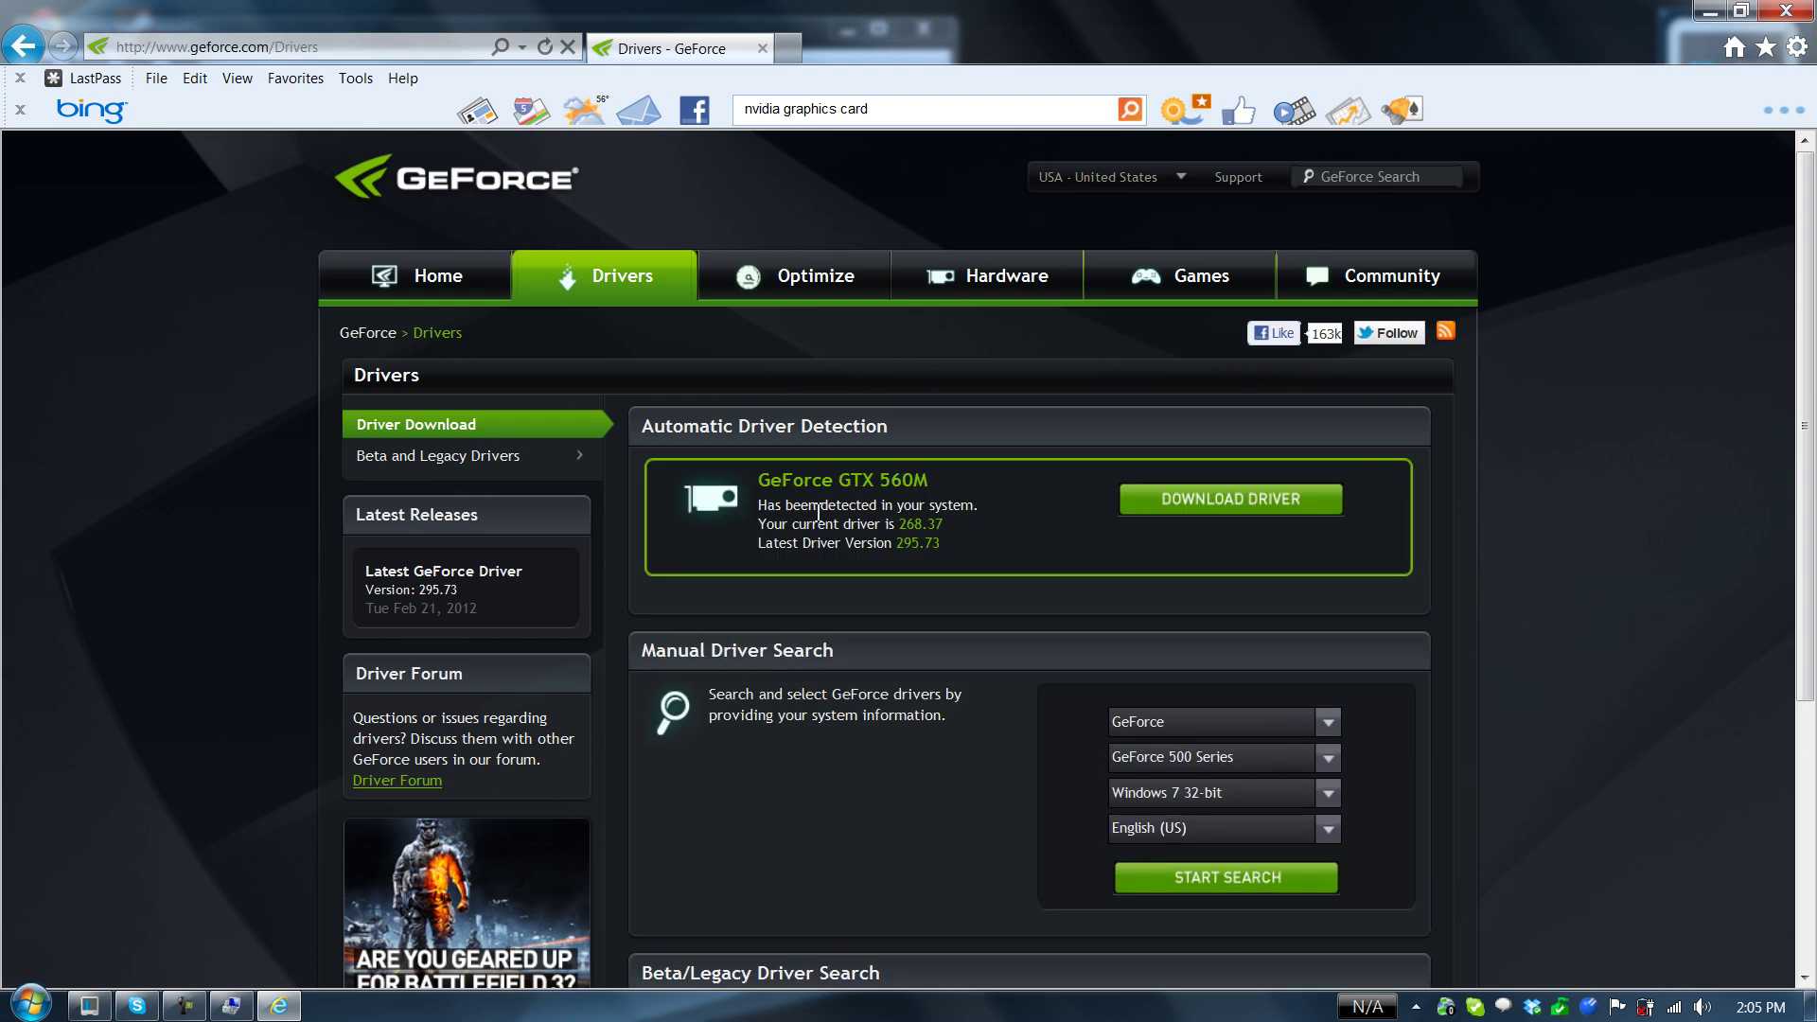
{"action": "left_click", "coordinate": [1249, 497]}
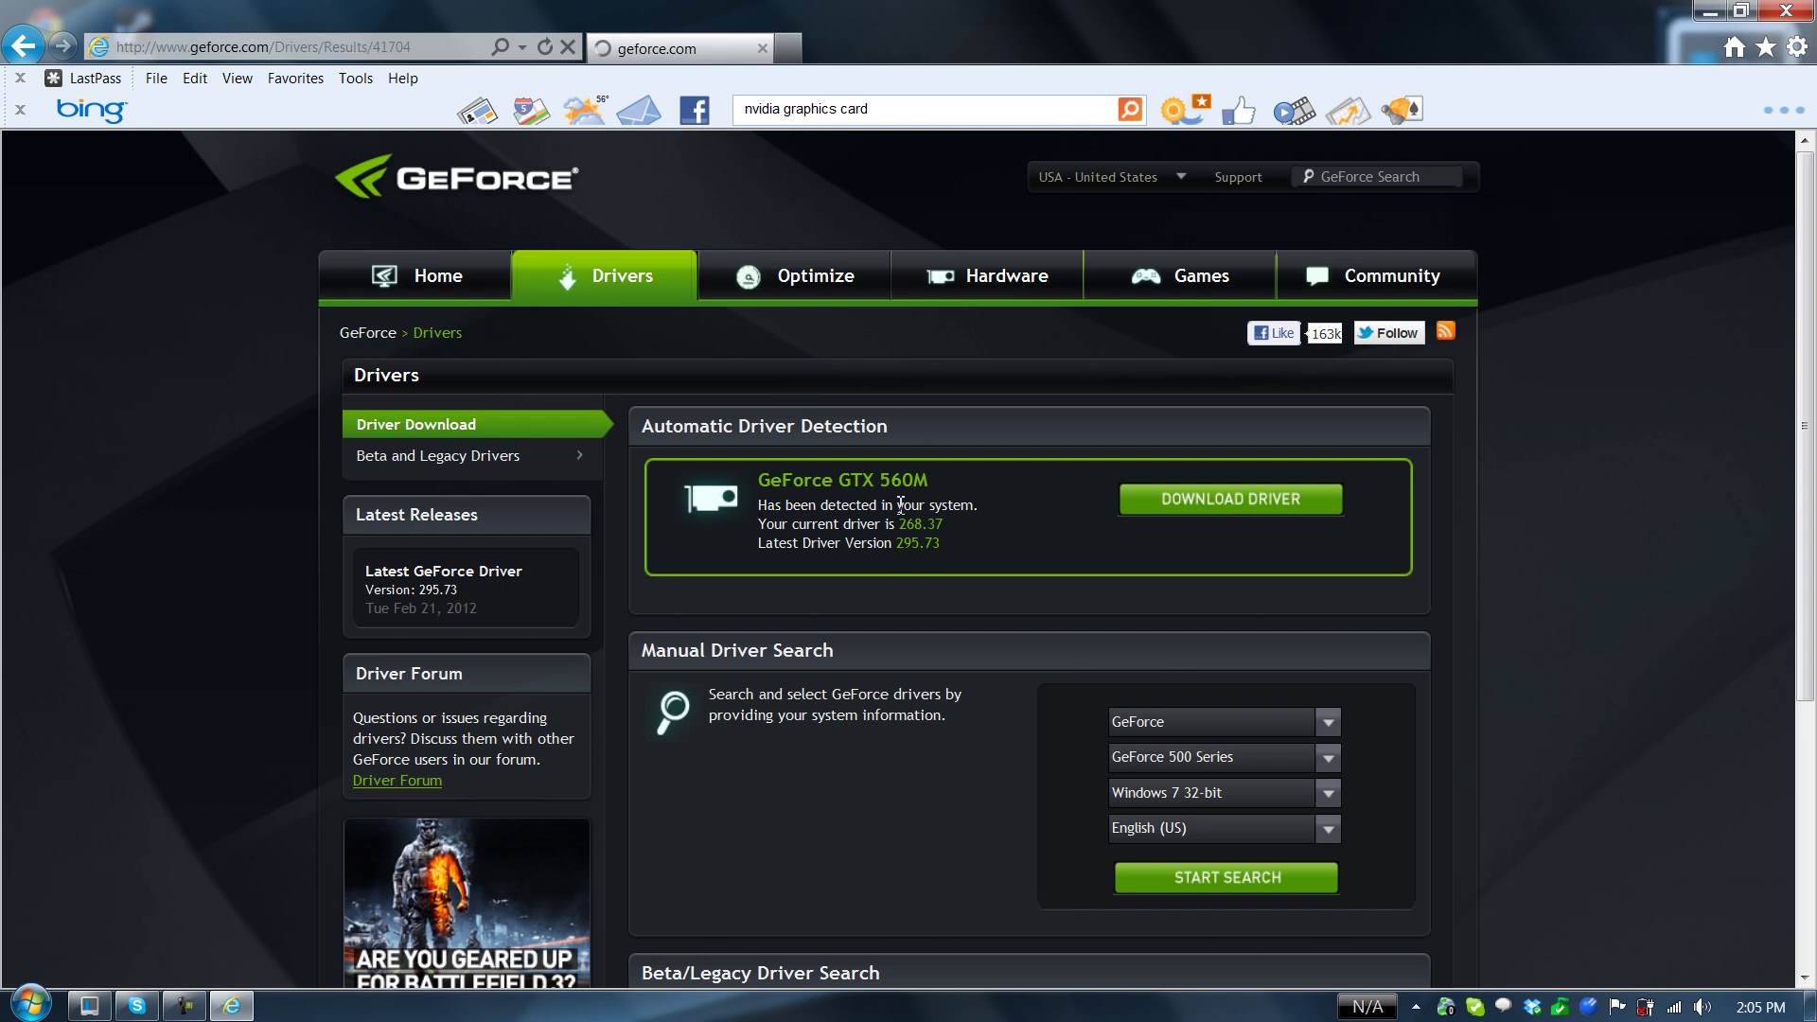
Compare the two duplicate driver result tabs.
{"action": "scroll", "coordinate": [771, 217], "scroll_direction": "down", "scroll_amount": 1}
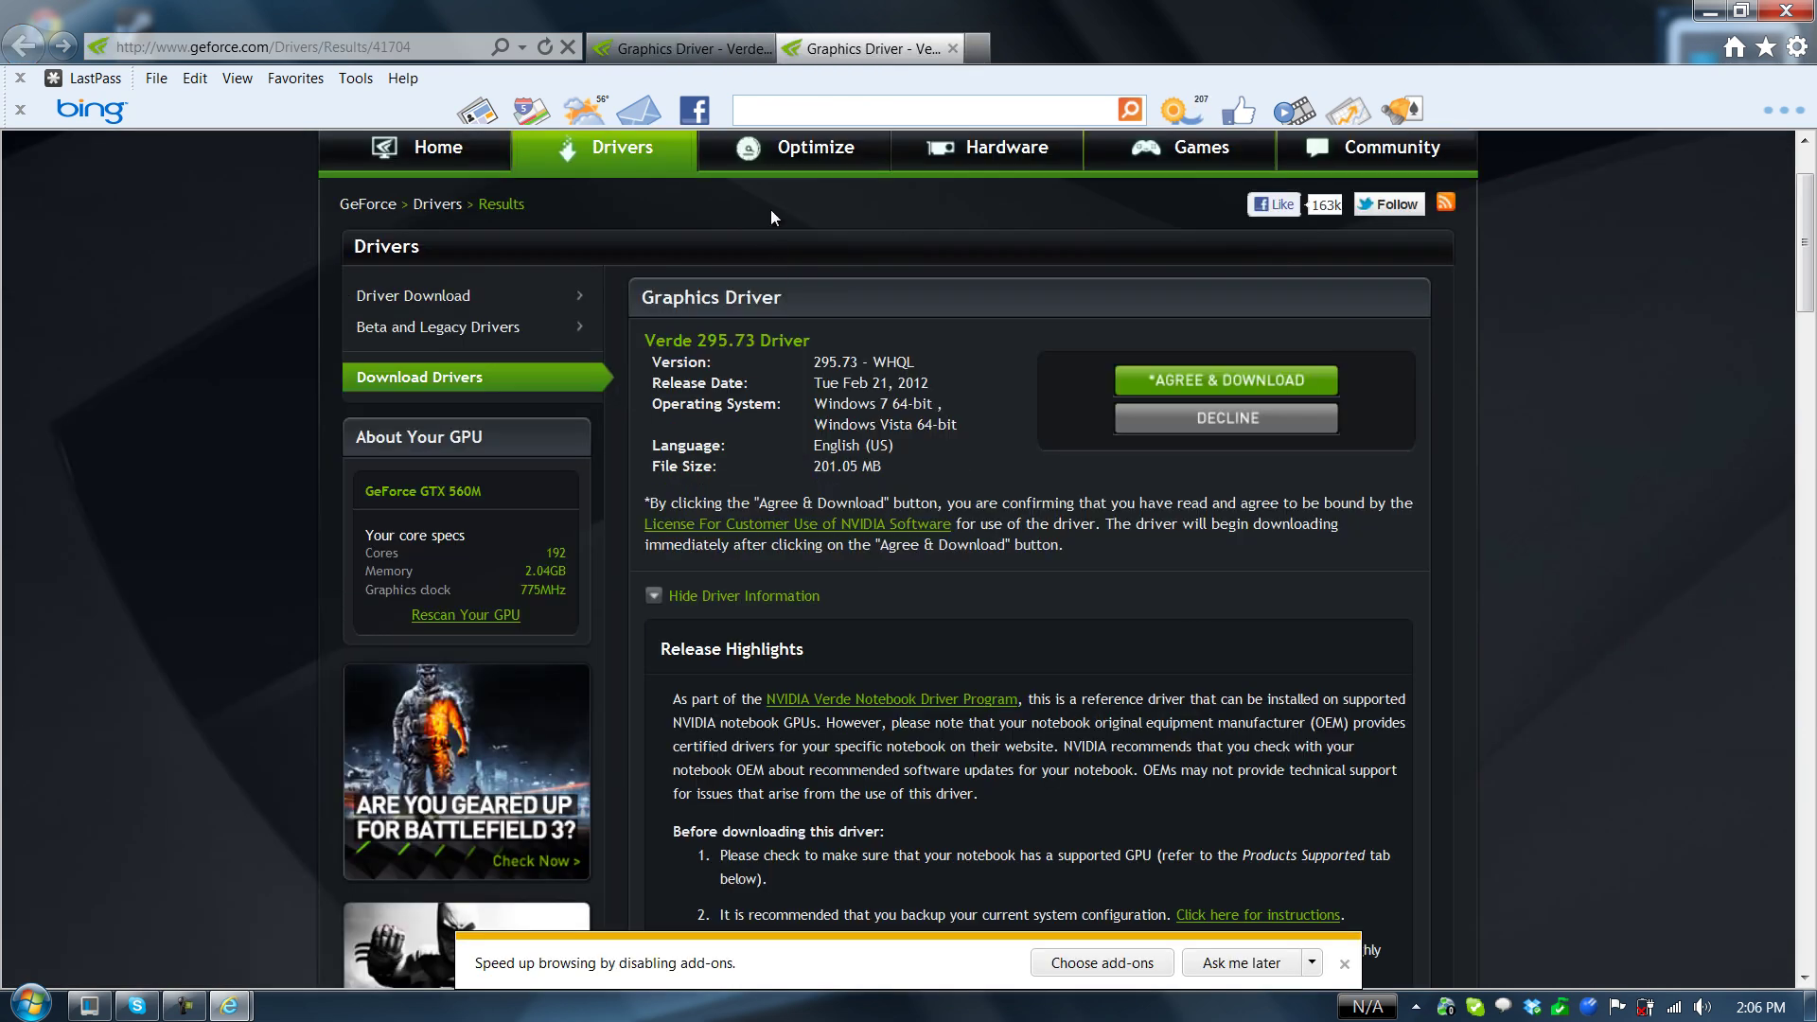
{"action": "left_click", "coordinate": [681, 48]}
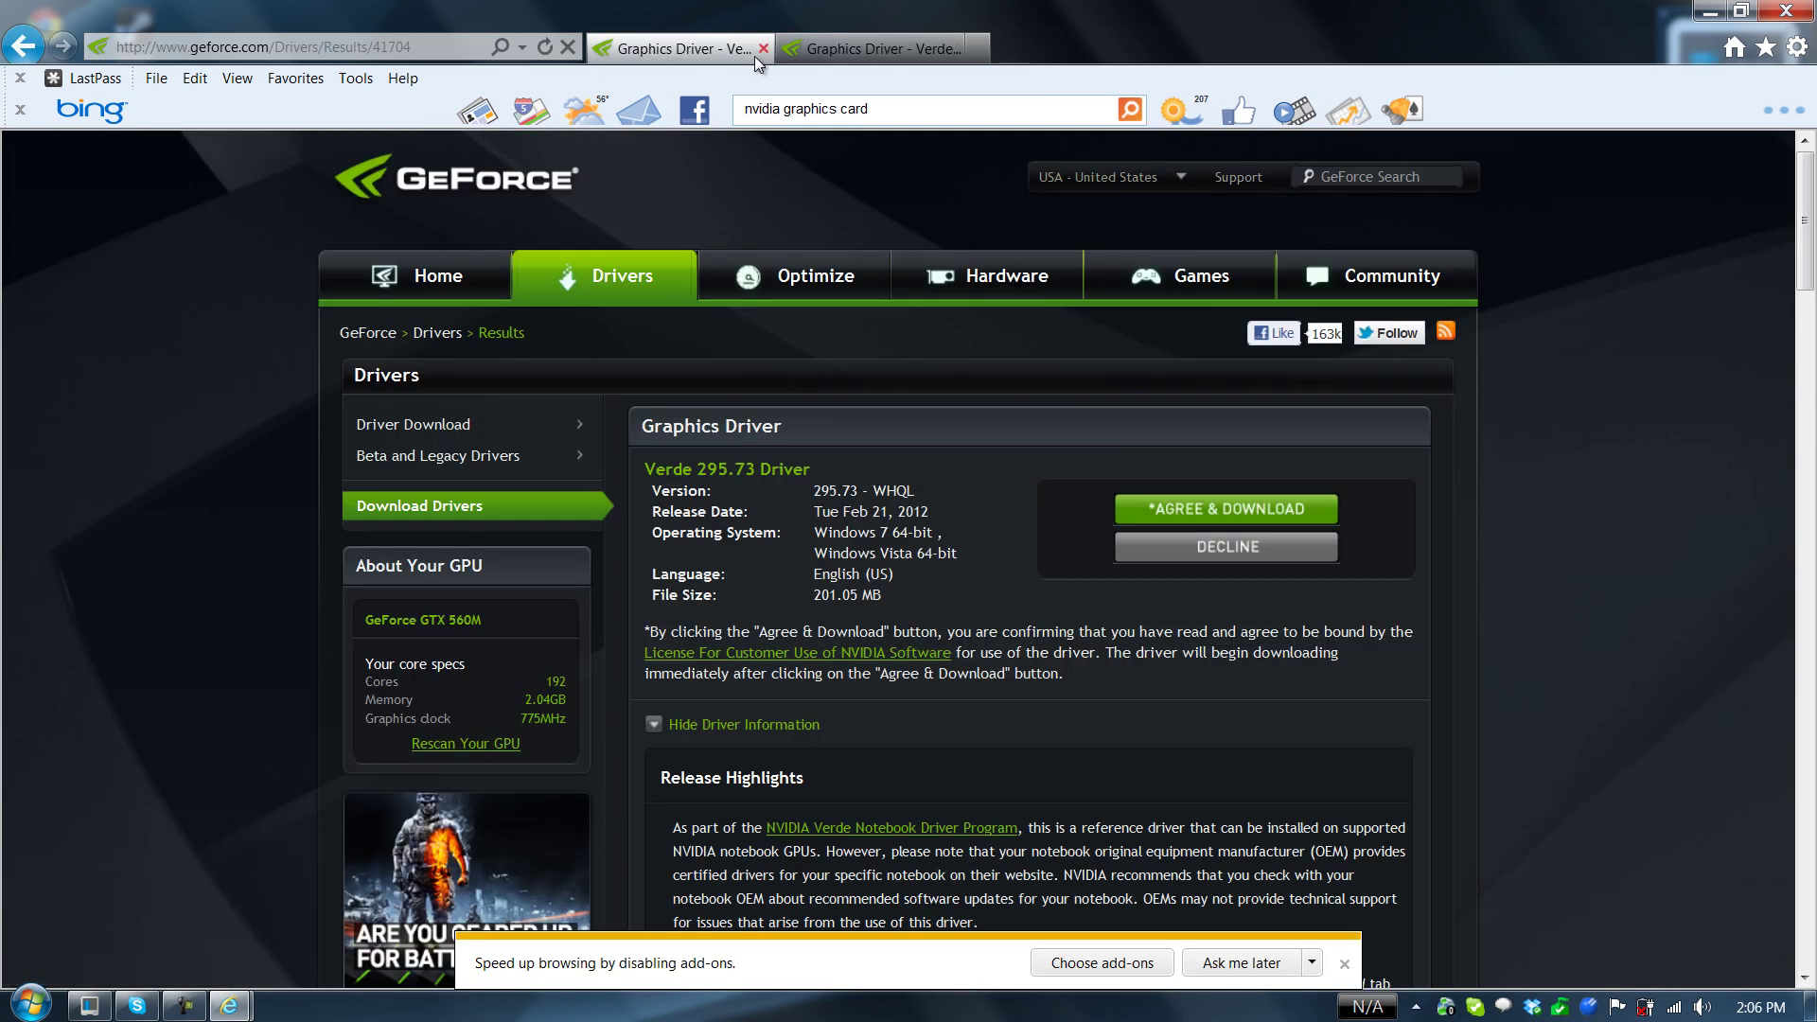
{"action": "left_click", "coordinate": [836, 53]}
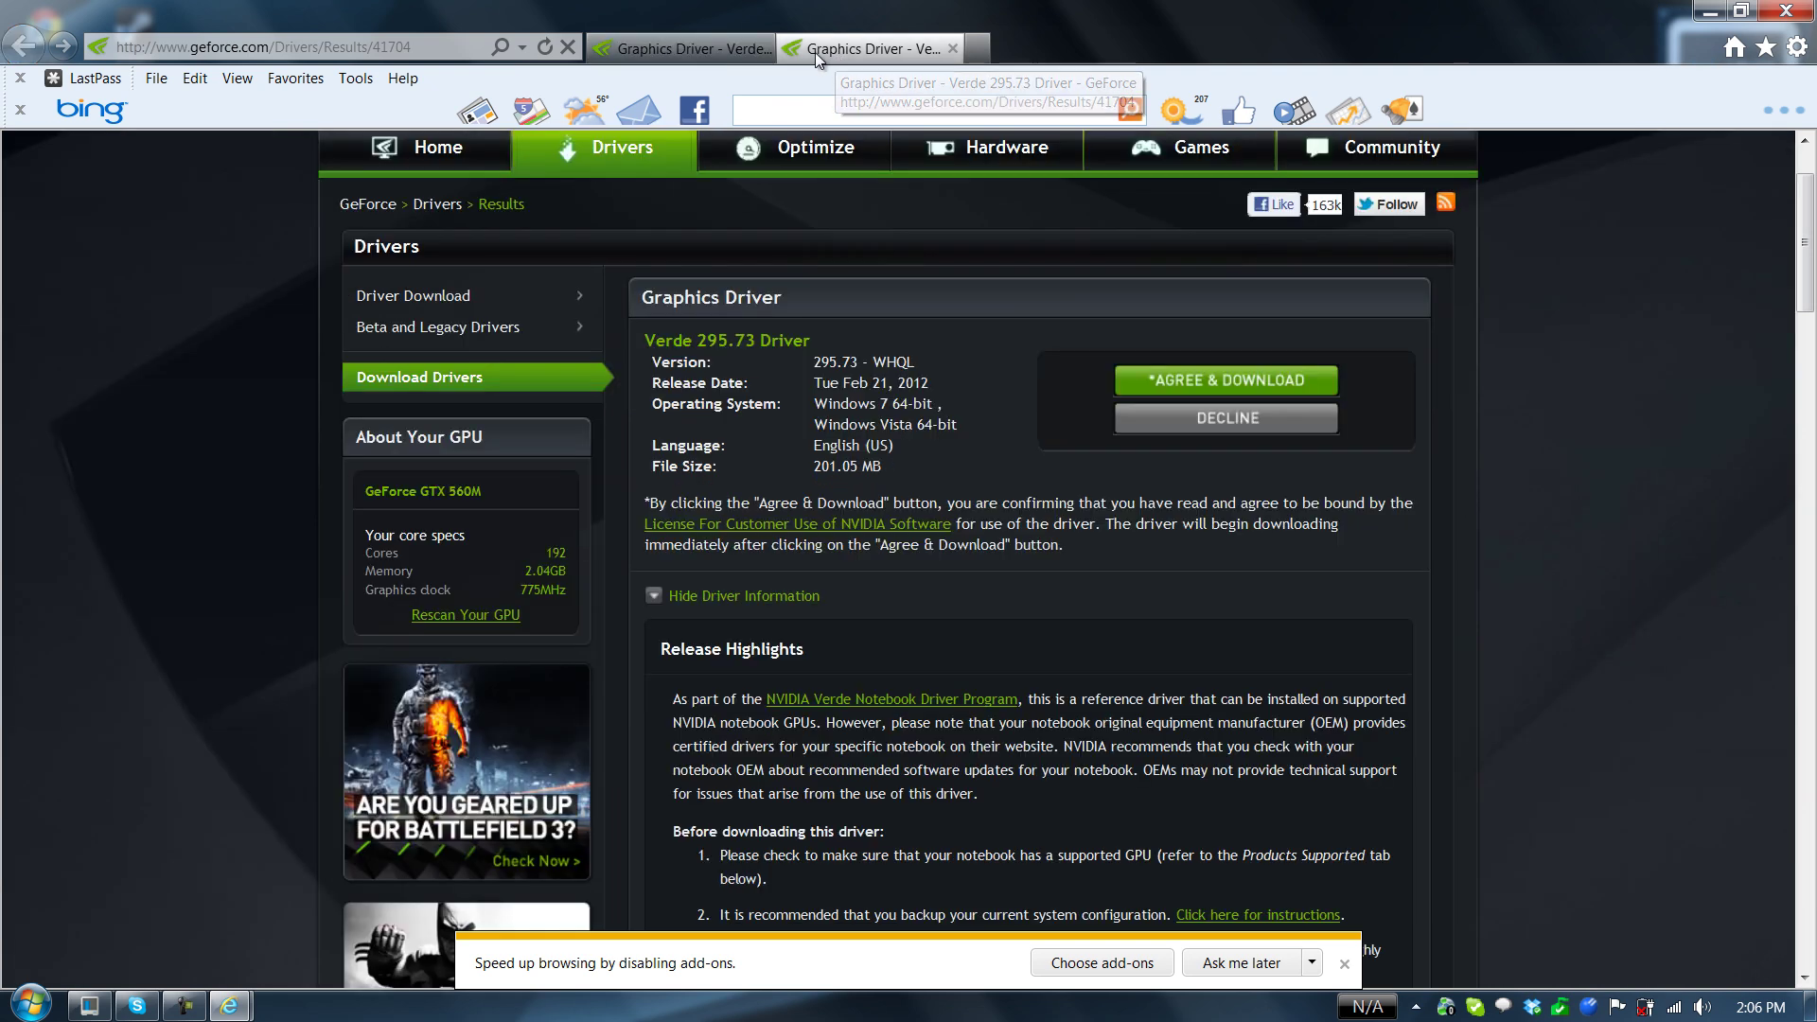
{"action": "scroll", "coordinate": [719, 190], "scroll_direction": "up", "scroll_amount": 1}
{"action": "left_click", "coordinate": [711, 49]}
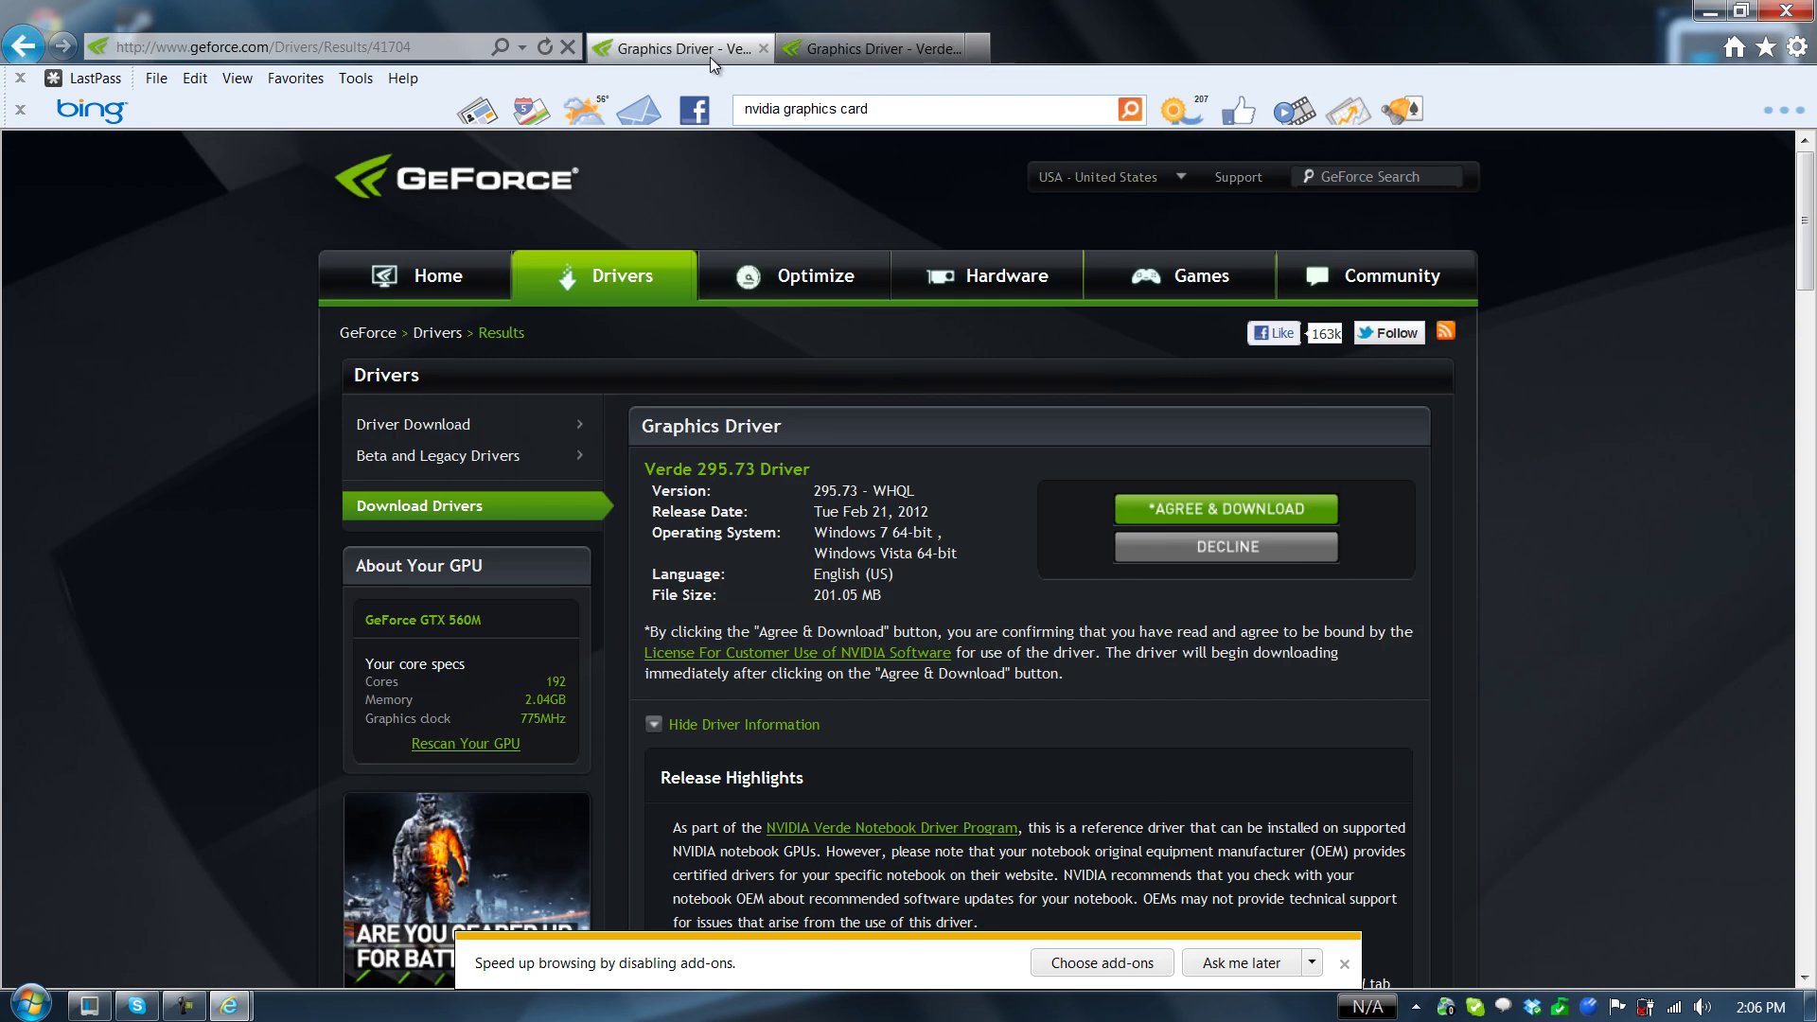
{"action": "left_click", "coordinate": [862, 61]}
Close the duplicate tab, download the 295.73 driver, and launch Premiere Pro CS5.5.
{"action": "left_click", "coordinate": [763, 49]}
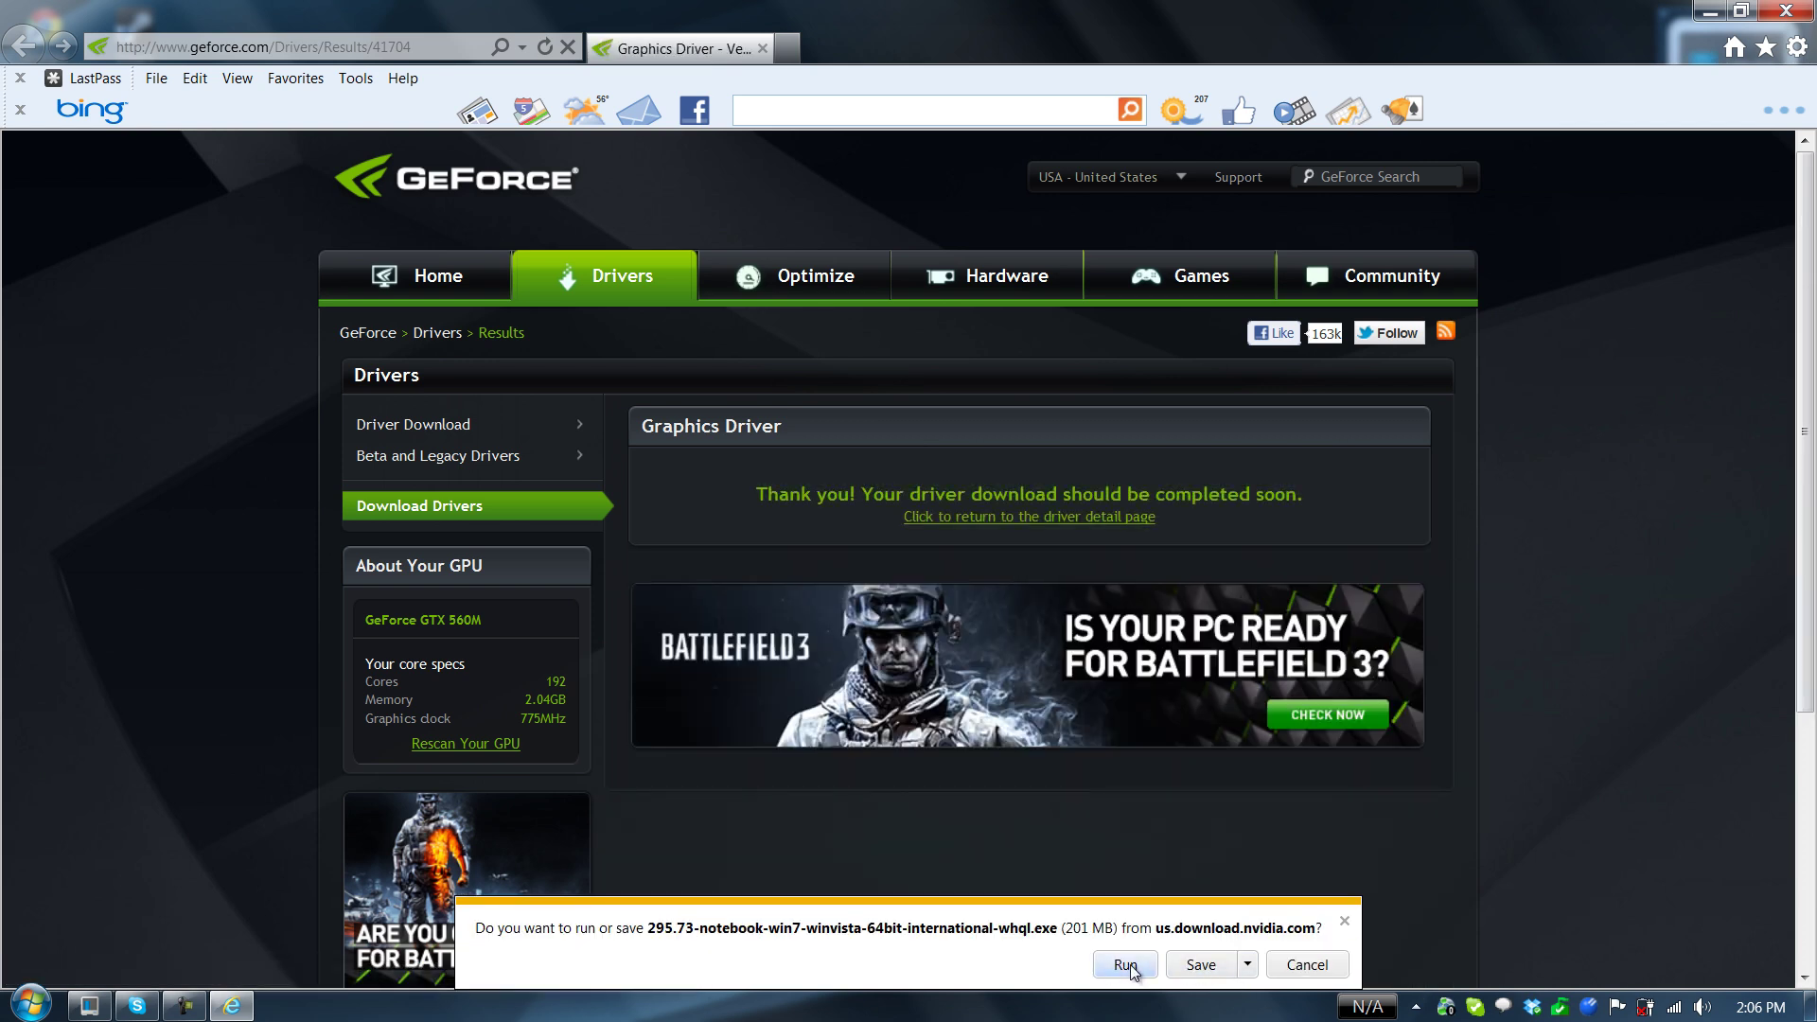
{"action": "left_click", "coordinate": [1184, 965]}
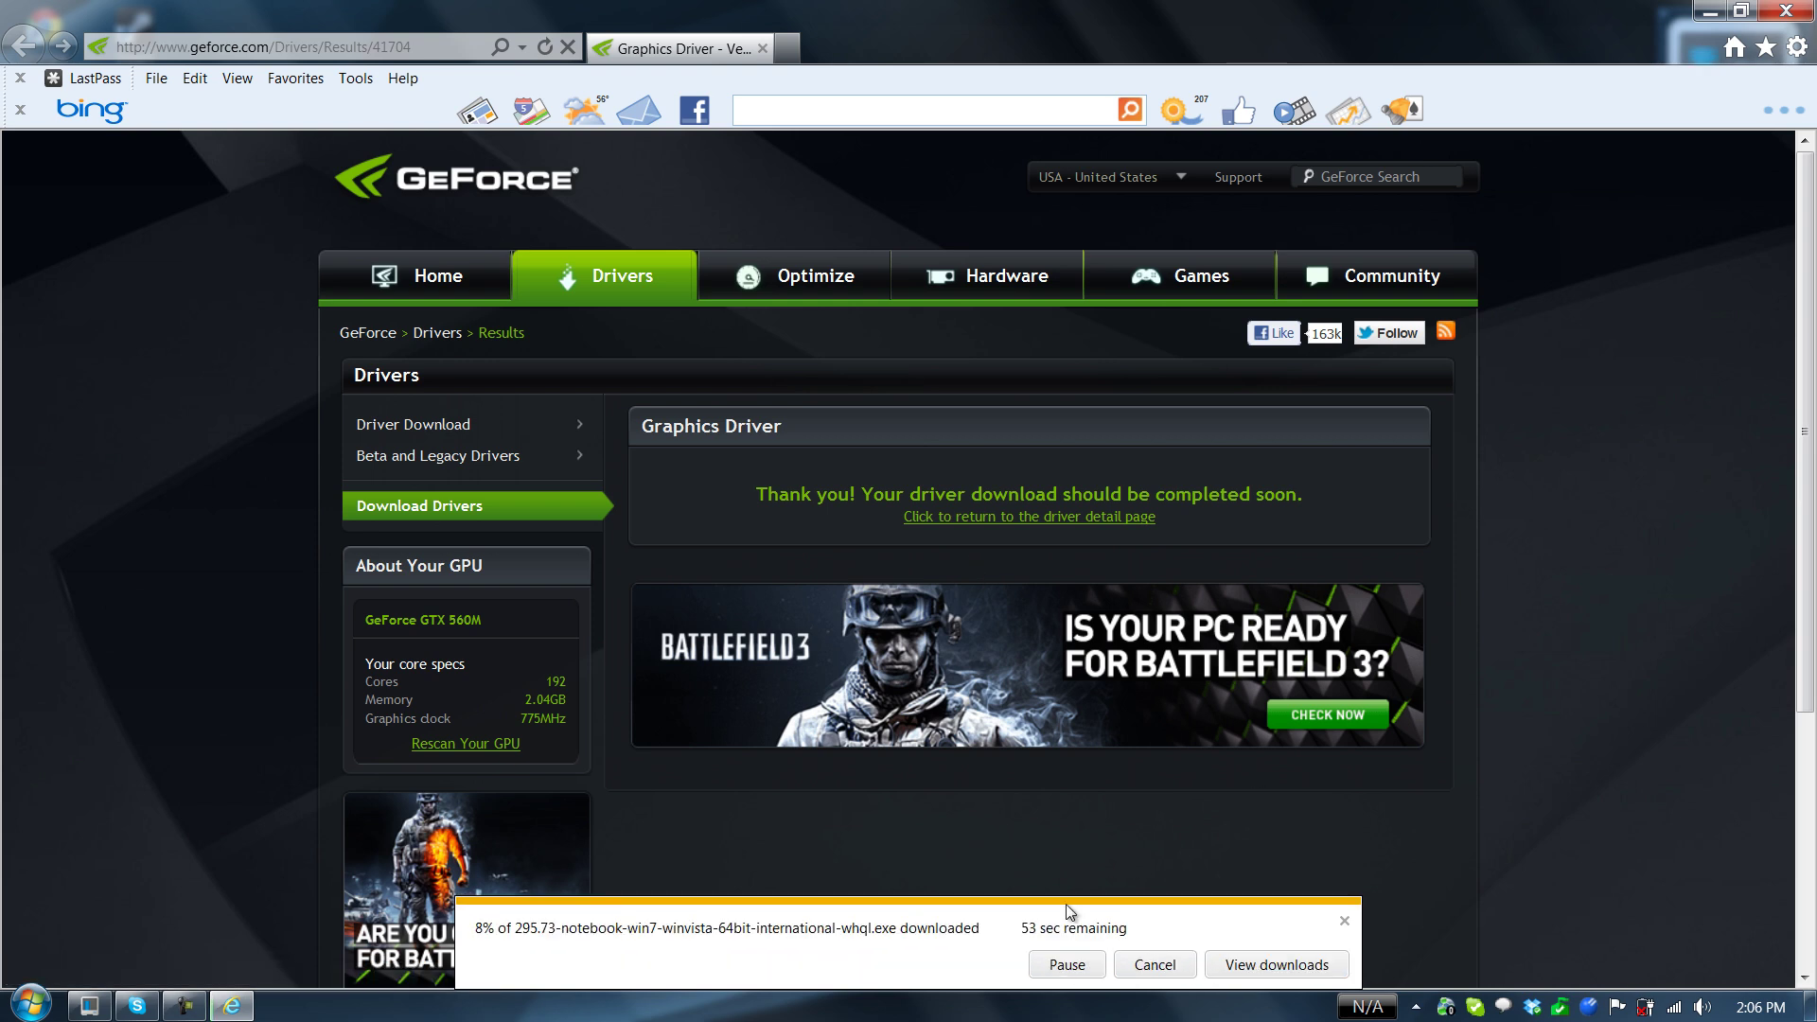
{"action": "key", "text": "super"}
{"action": "key", "text": "Escape"}
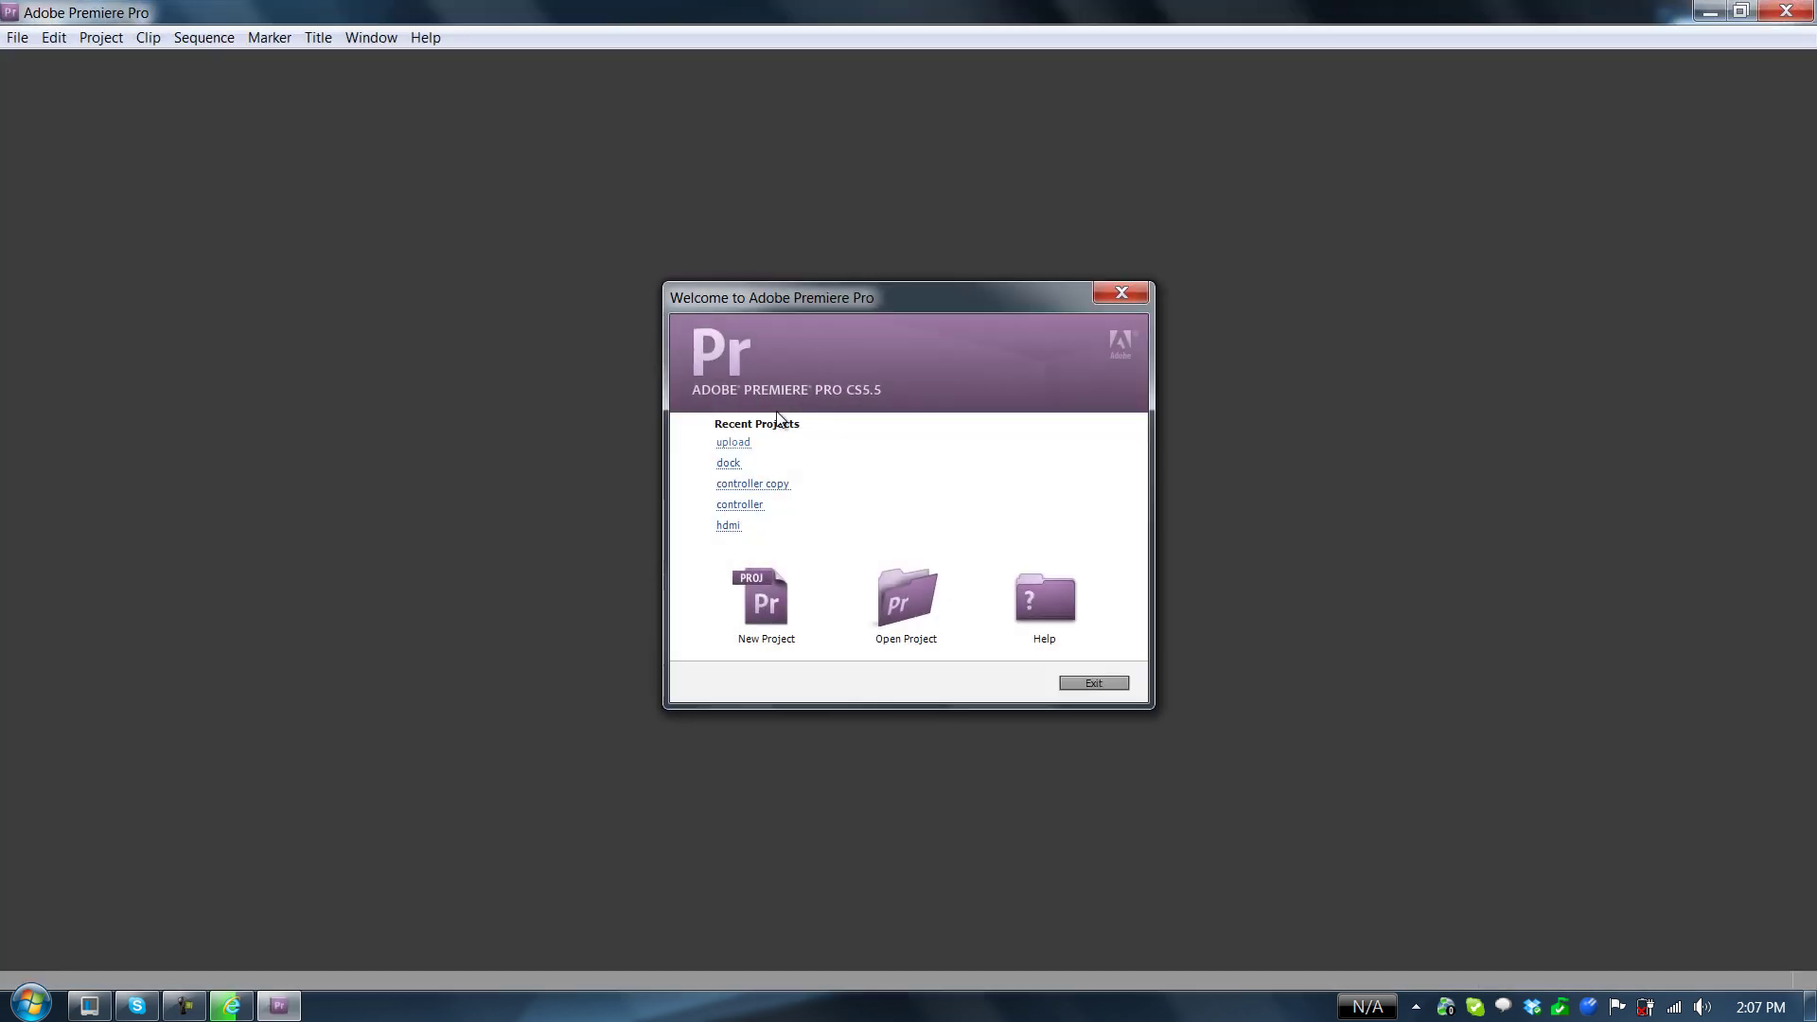
Check the New Project renderer list for Mercury Playback Engine GPU Acceleration, then cancel.
{"action": "left_click", "coordinate": [765, 601]}
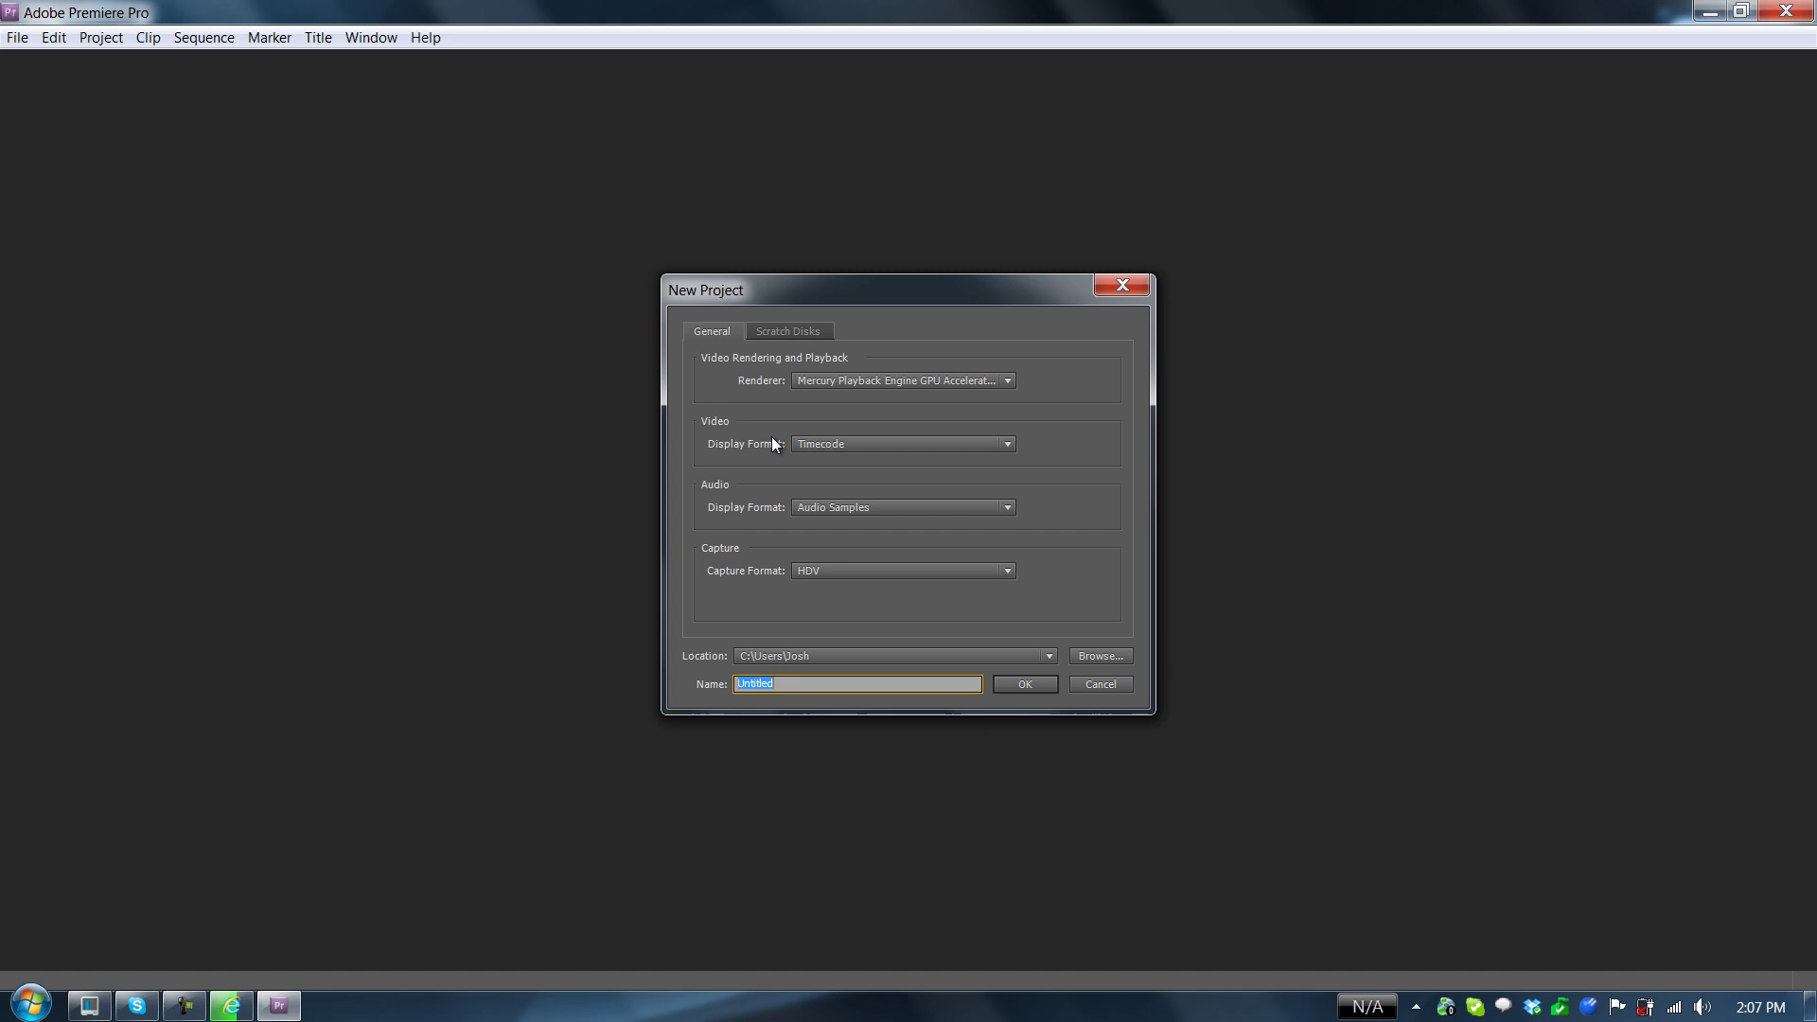
{"action": "left_click", "coordinate": [869, 383]}
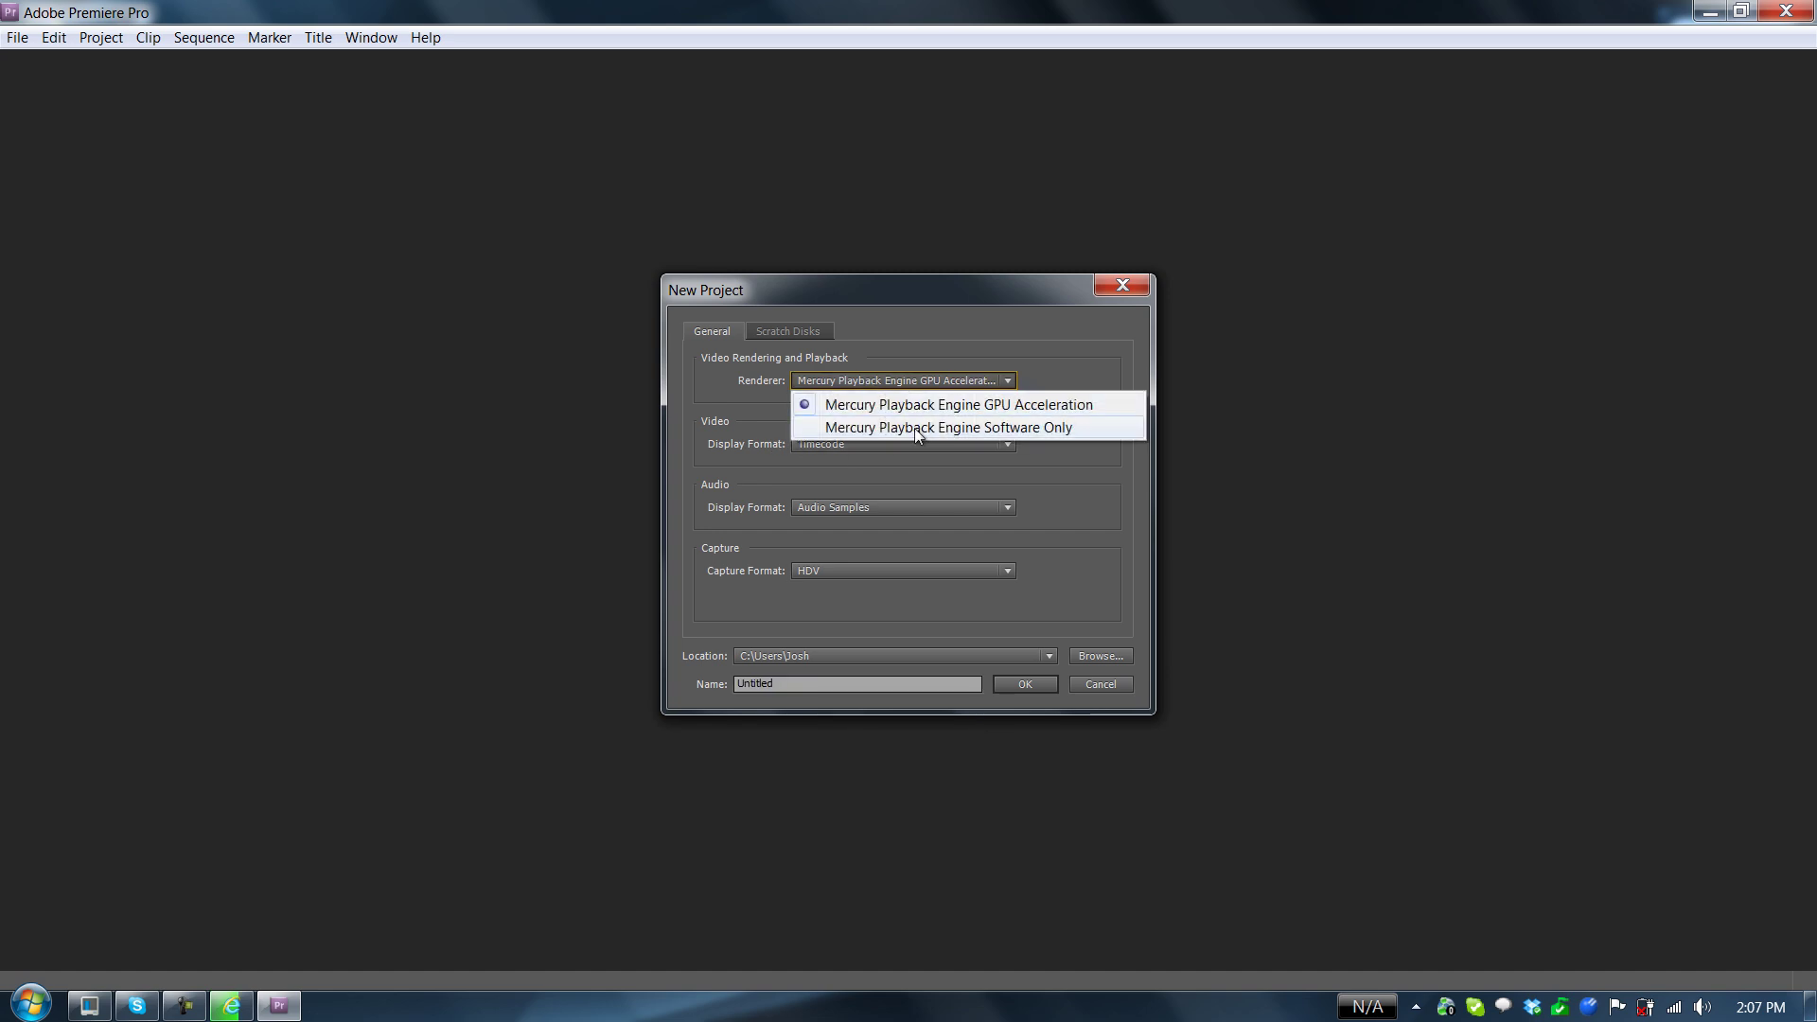
{"action": "left_click", "coordinate": [1132, 289]}
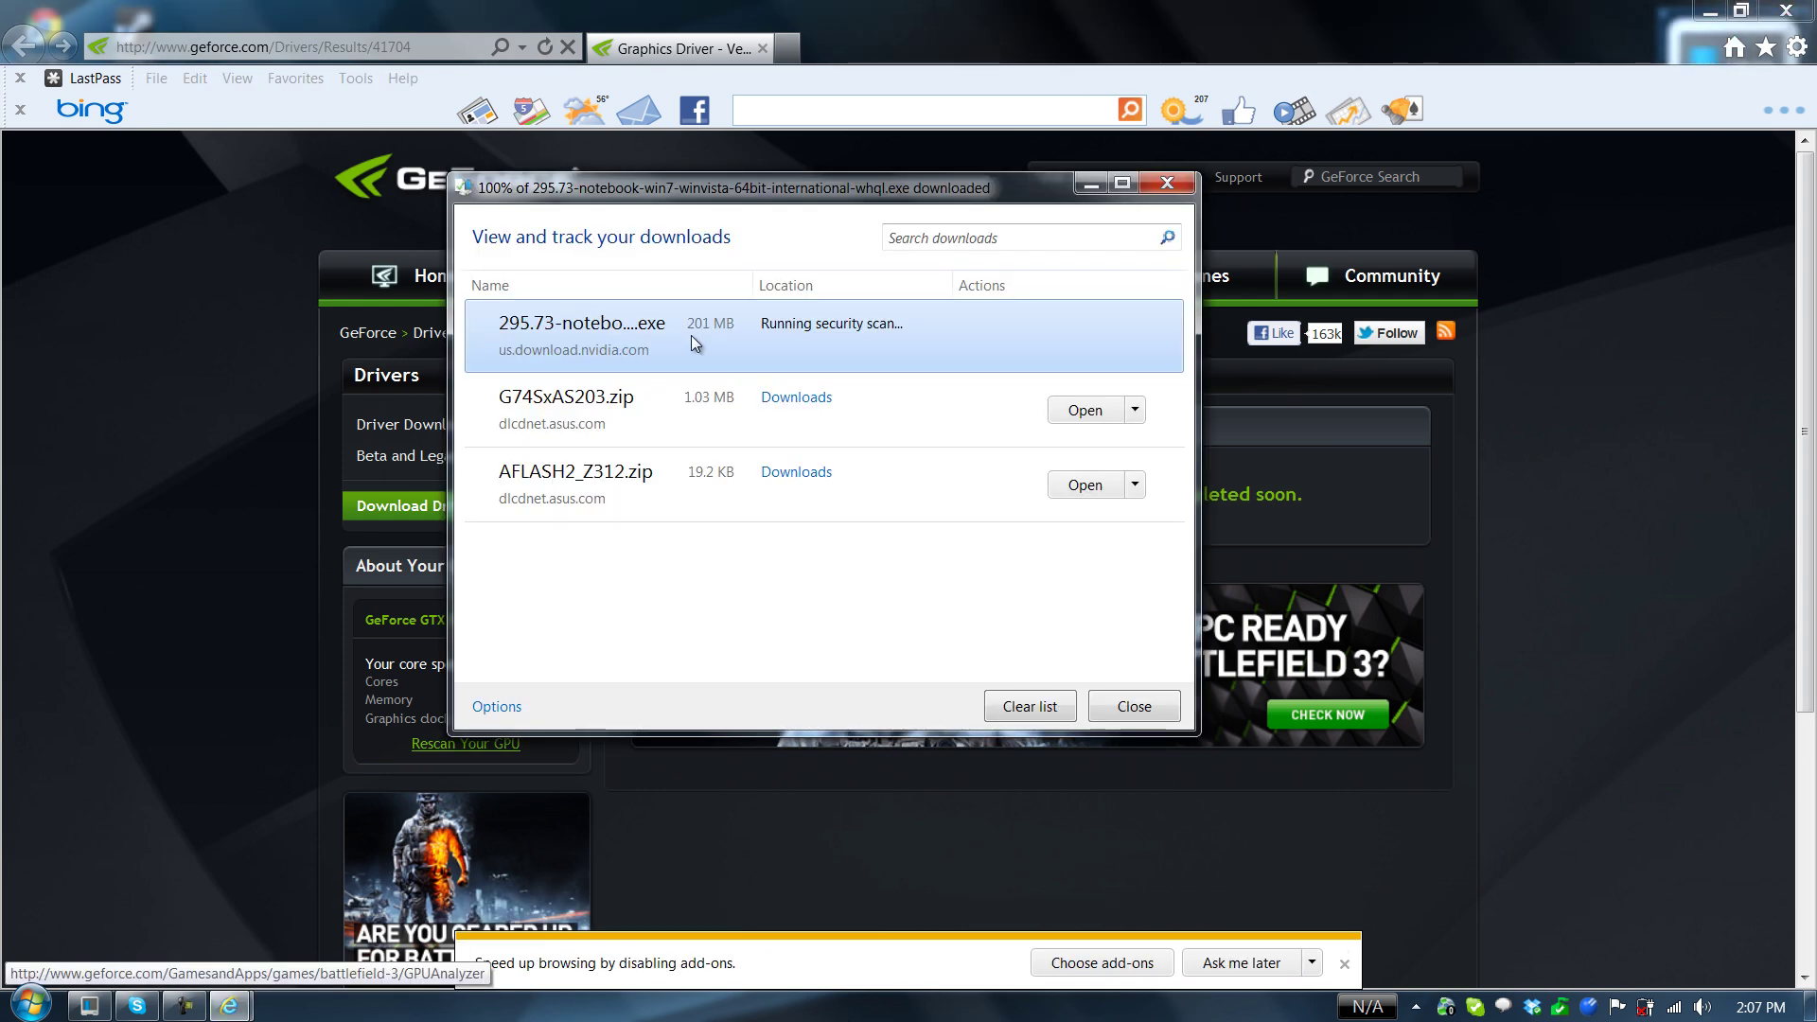
Run the 295.73 installer, extract to the default folder, and close the downloads list.
{"action": "left_click", "coordinate": [1097, 346]}
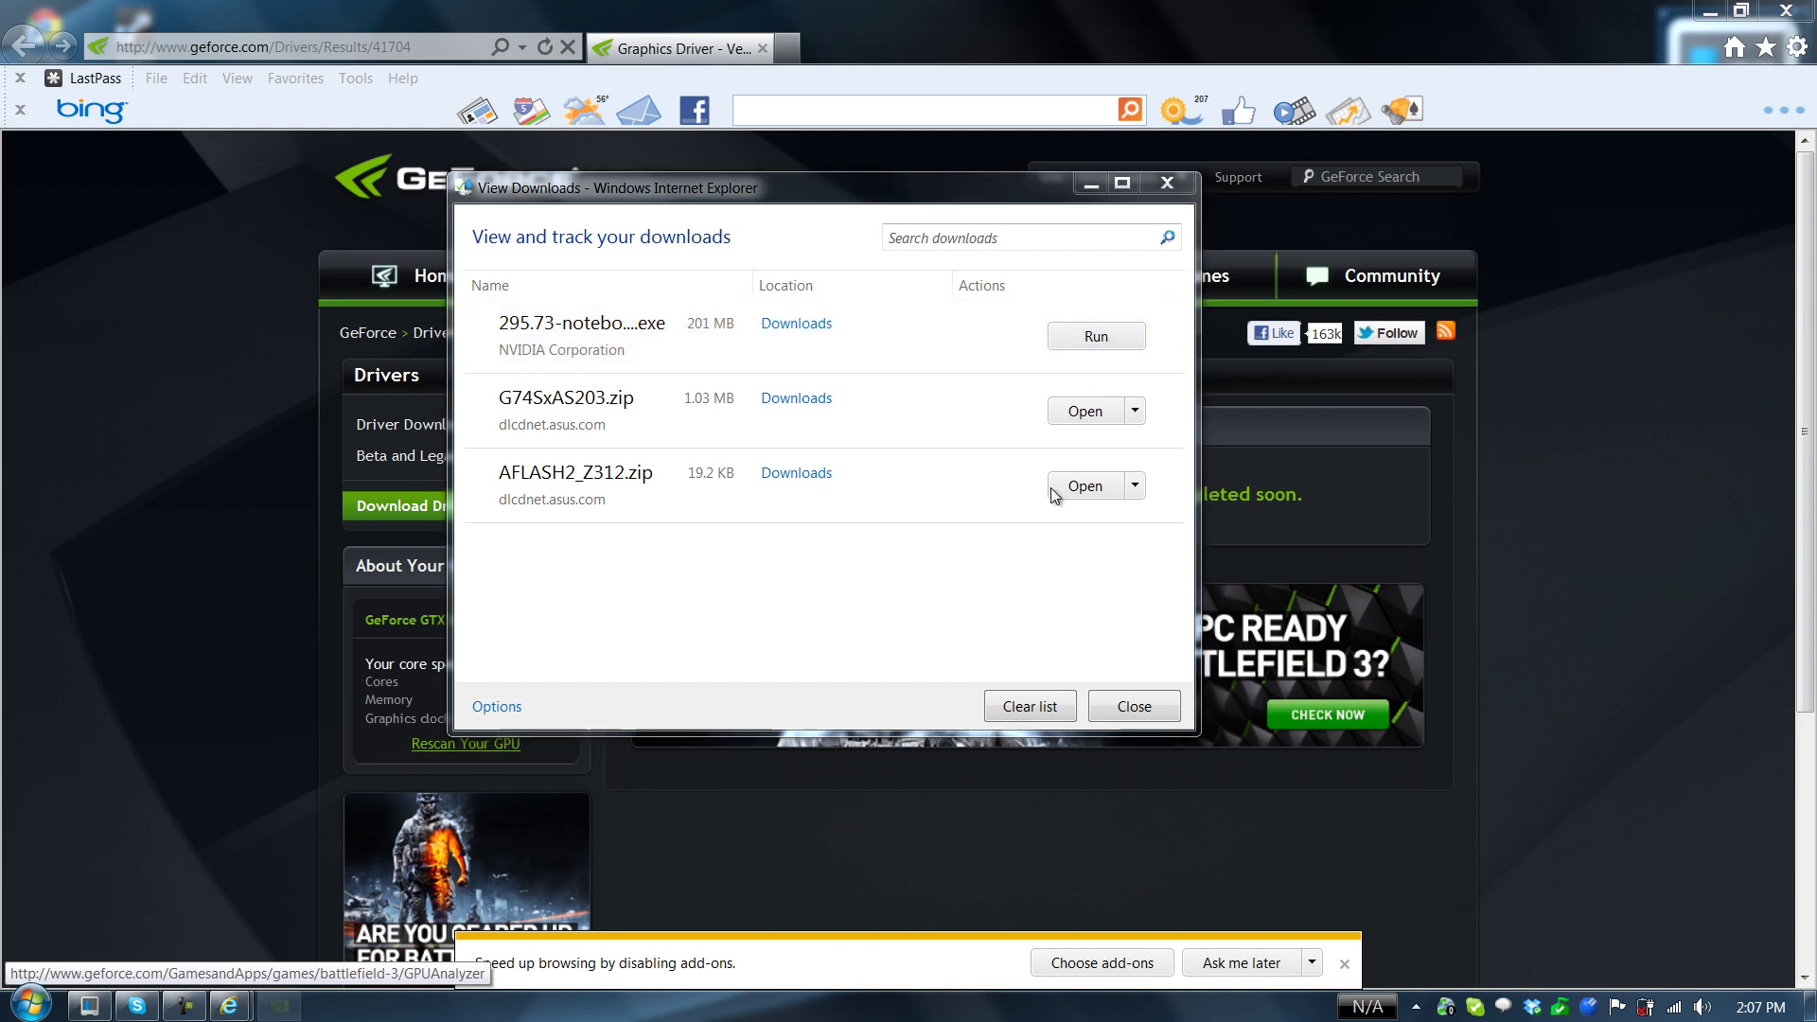
{"action": "left_click", "coordinate": [855, 587]}
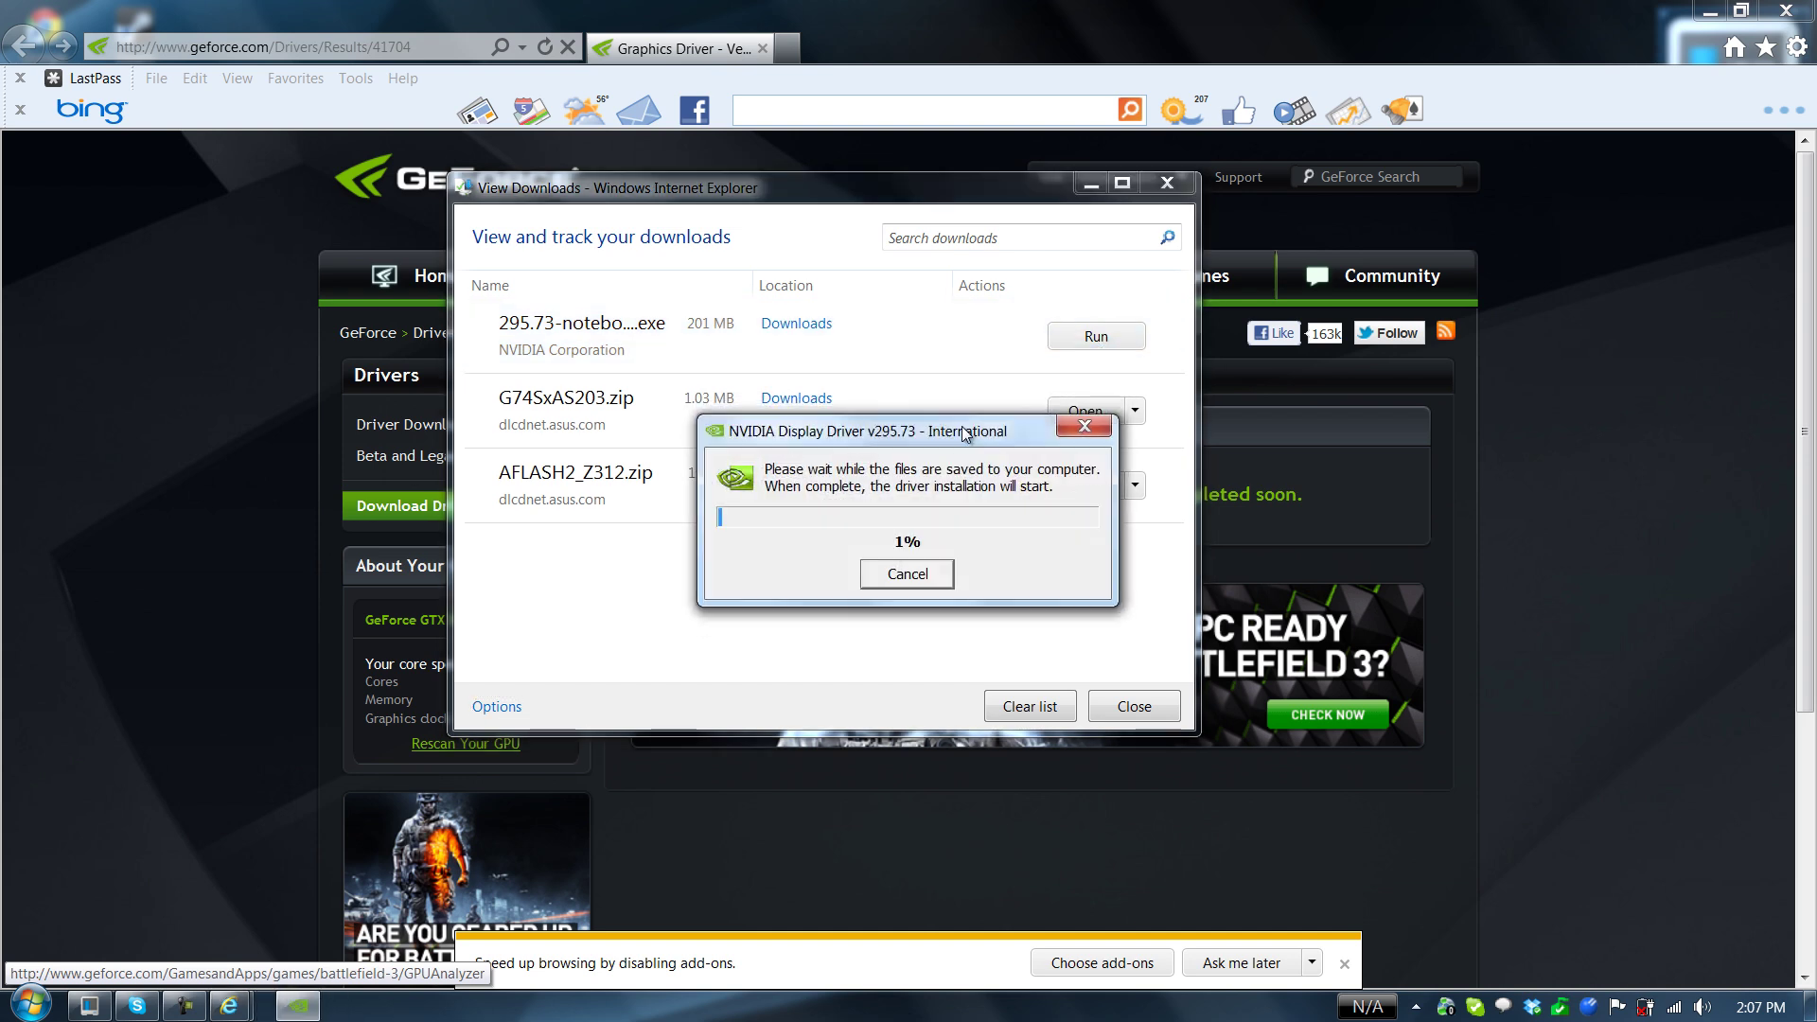
{"action": "left_click", "coordinate": [1165, 182]}
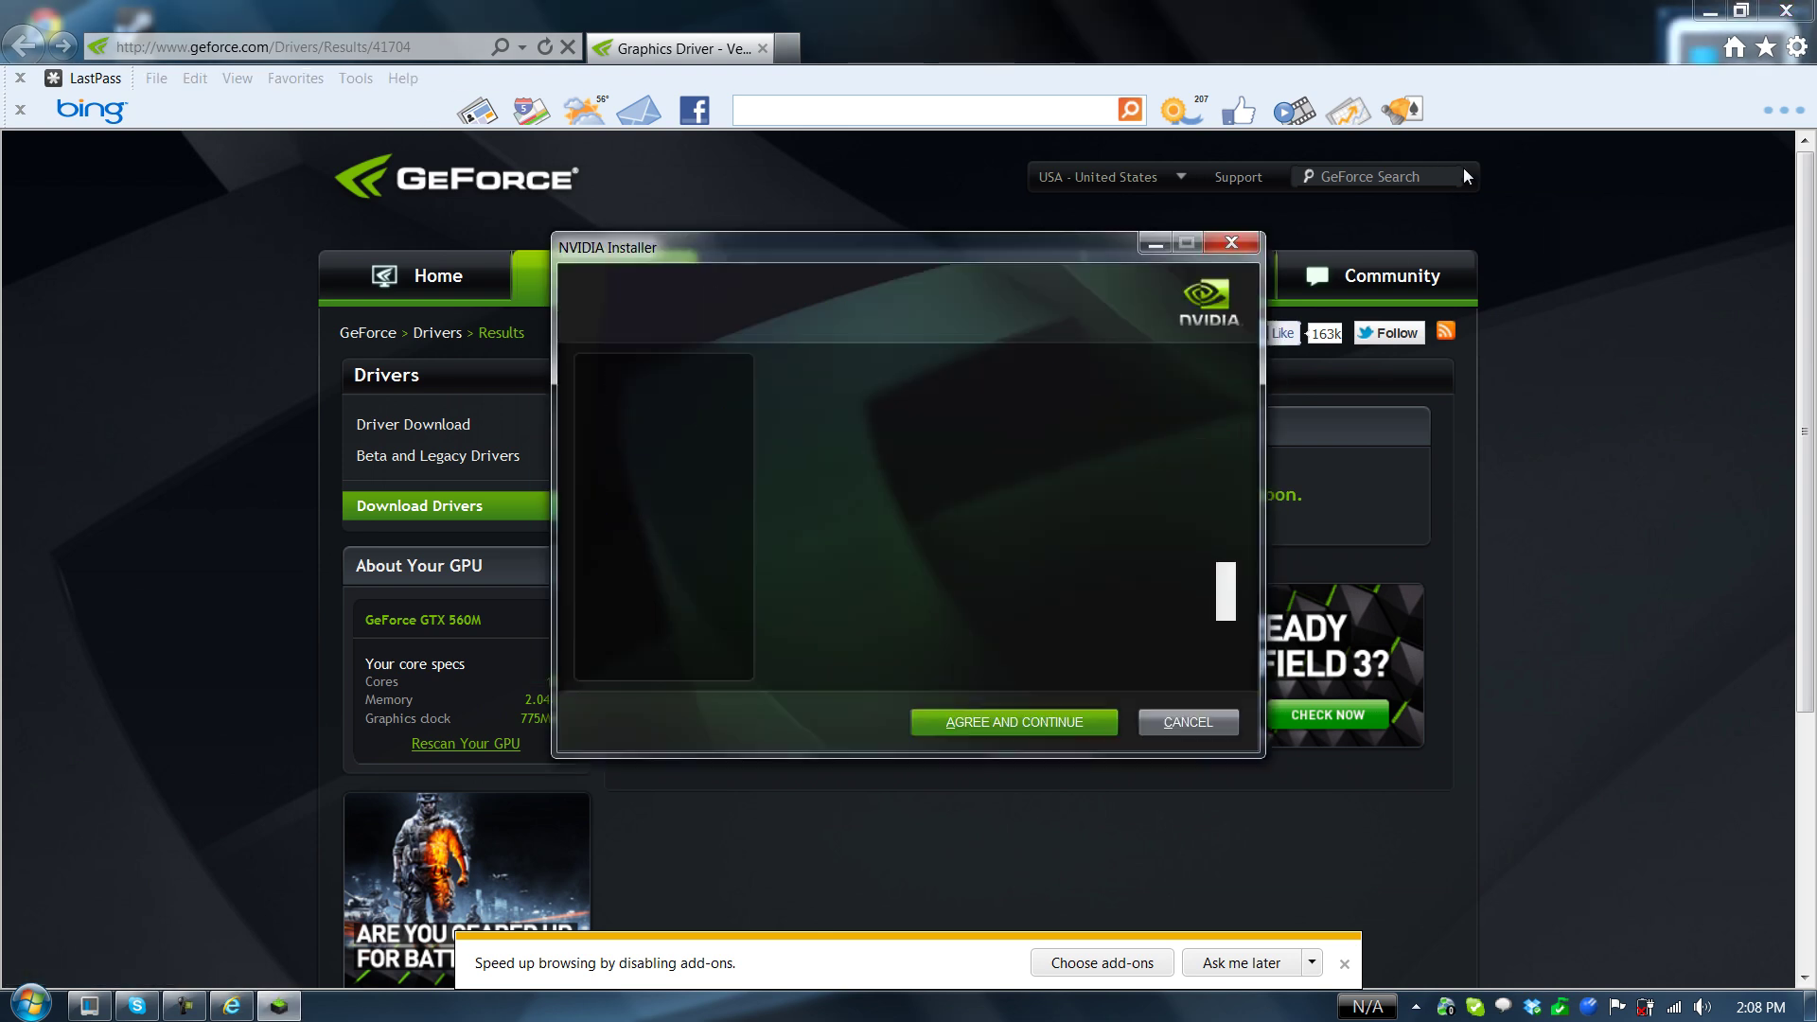
Close Internet Explorer, accept the NVIDIA license, and start the Express installation.
{"action": "left_click", "coordinate": [1785, 9]}
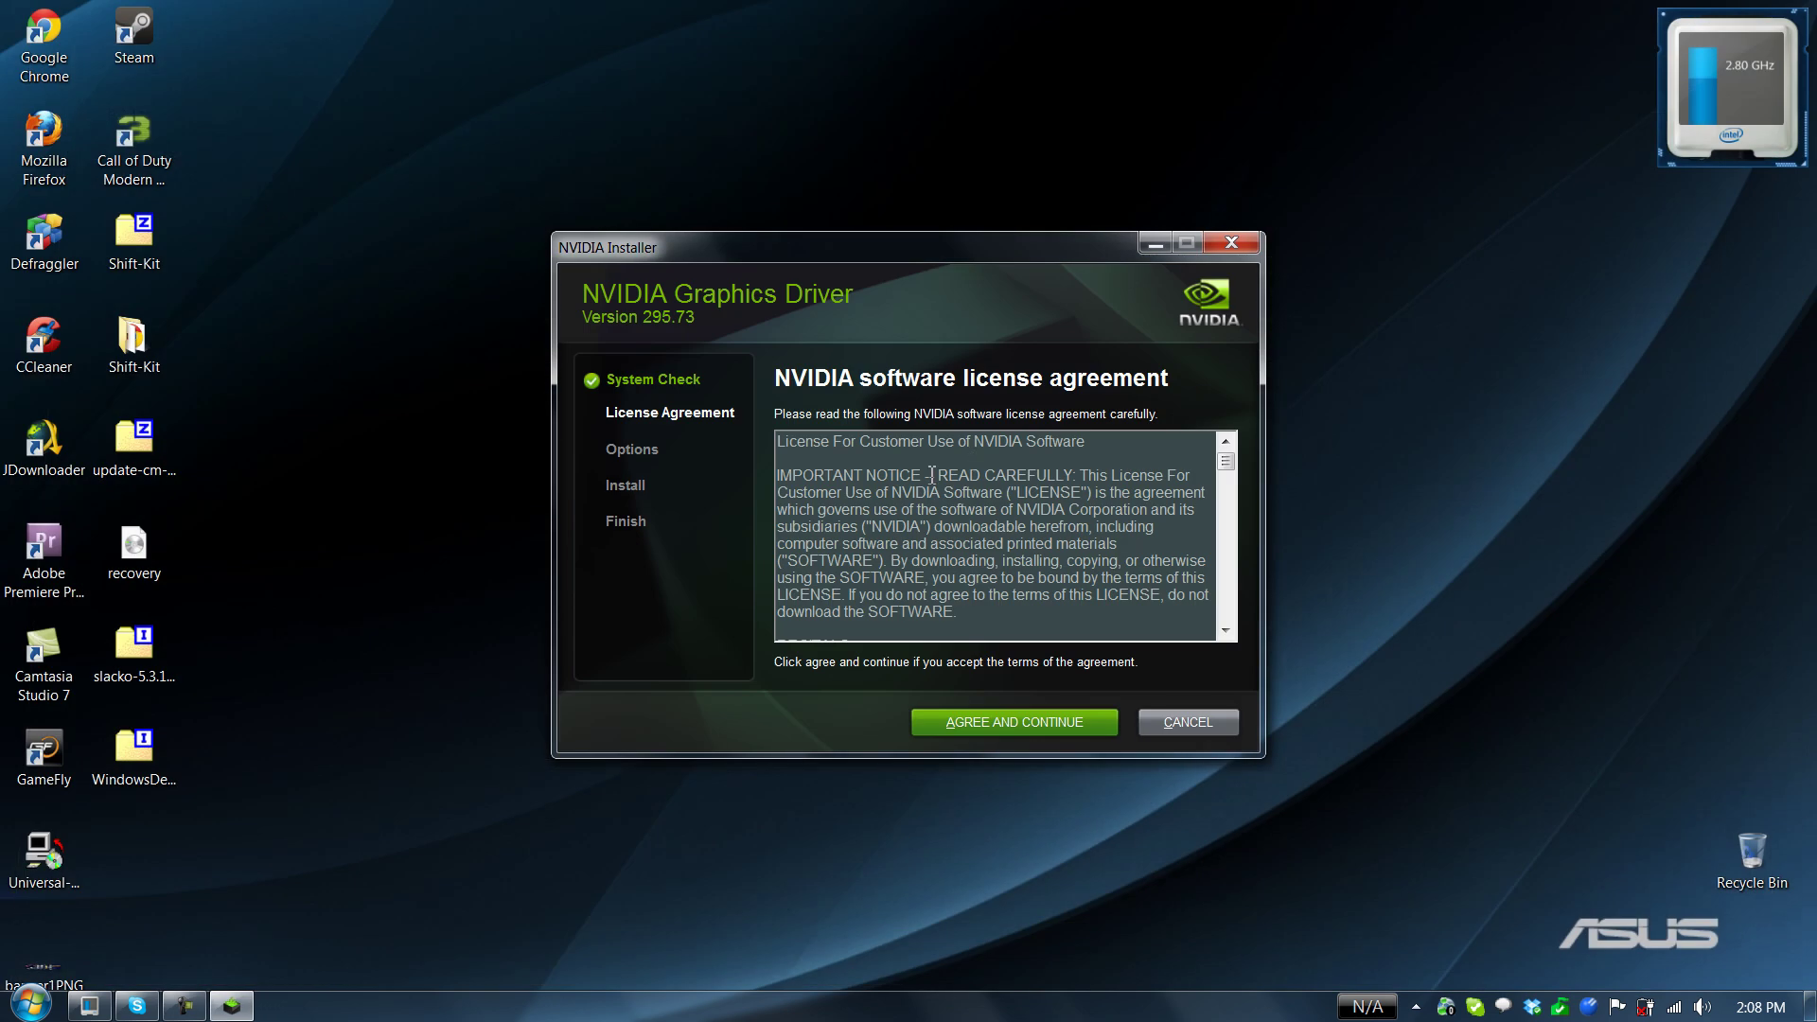
{"action": "left_click_drag", "start_coordinate": [1226, 462], "coordinate": [1226, 610]}
{"action": "left_click", "coordinate": [1068, 719]}
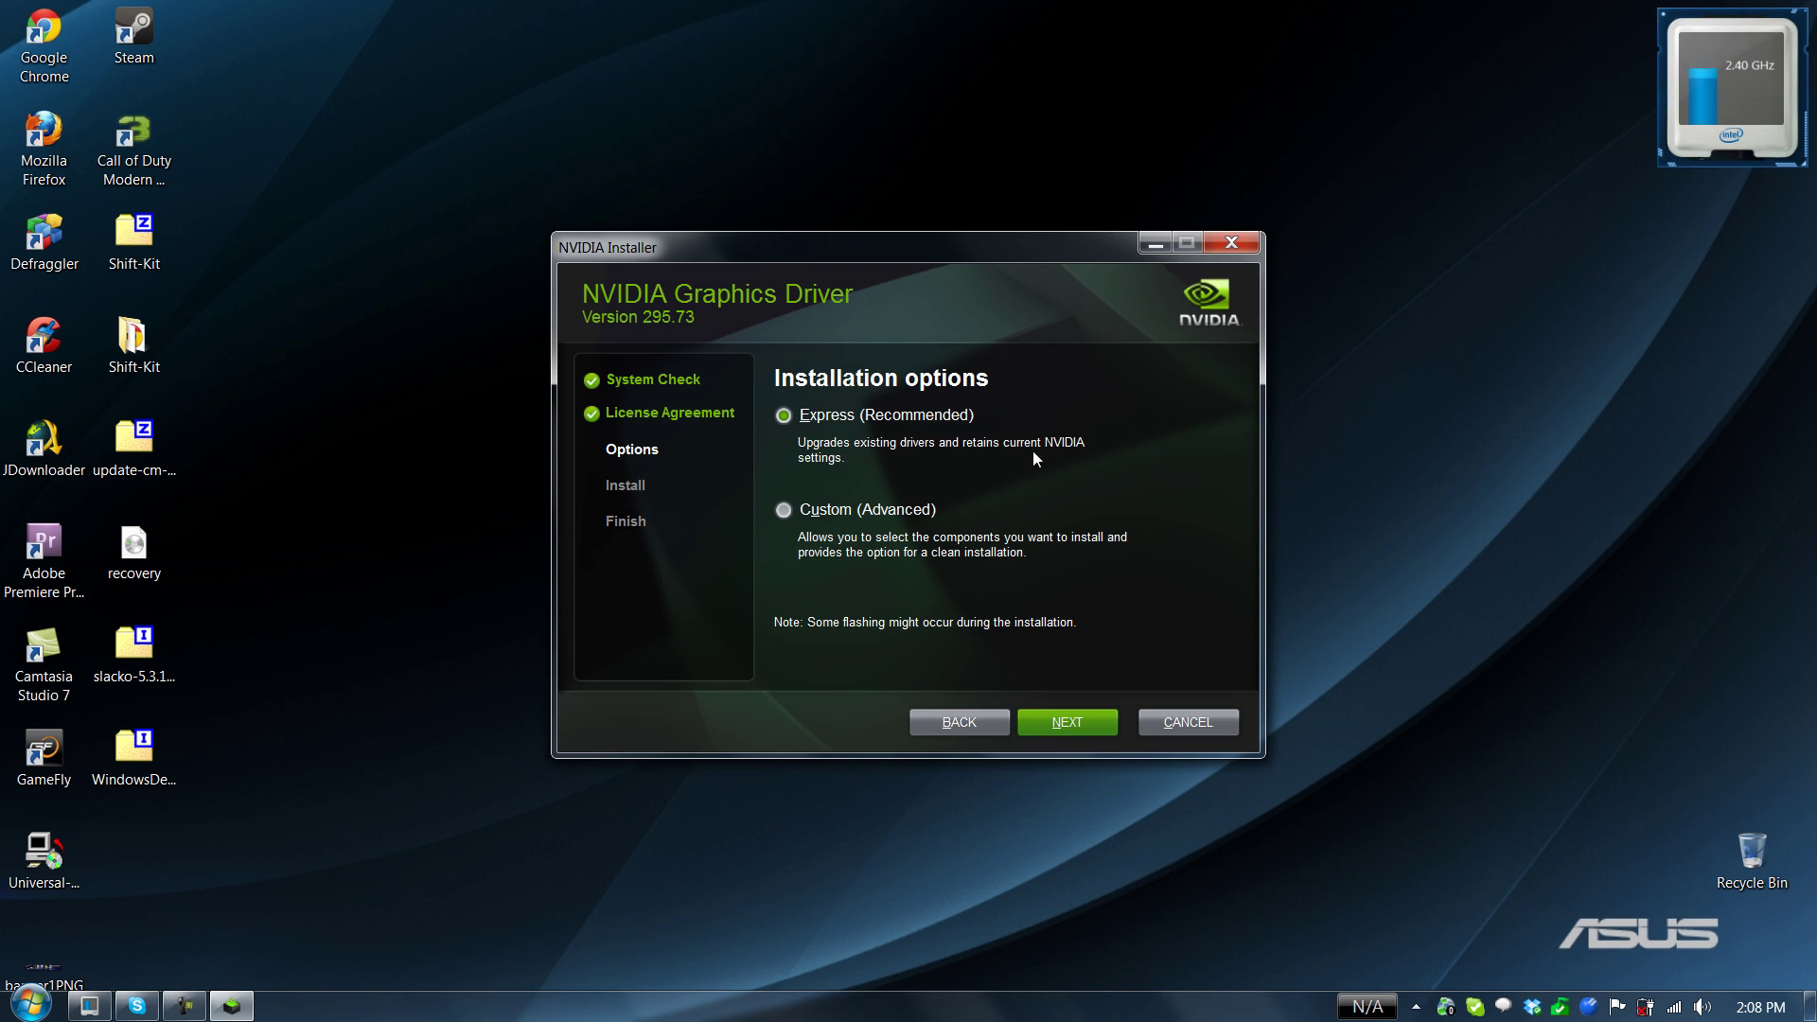
{"action": "left_click", "coordinate": [1060, 731]}
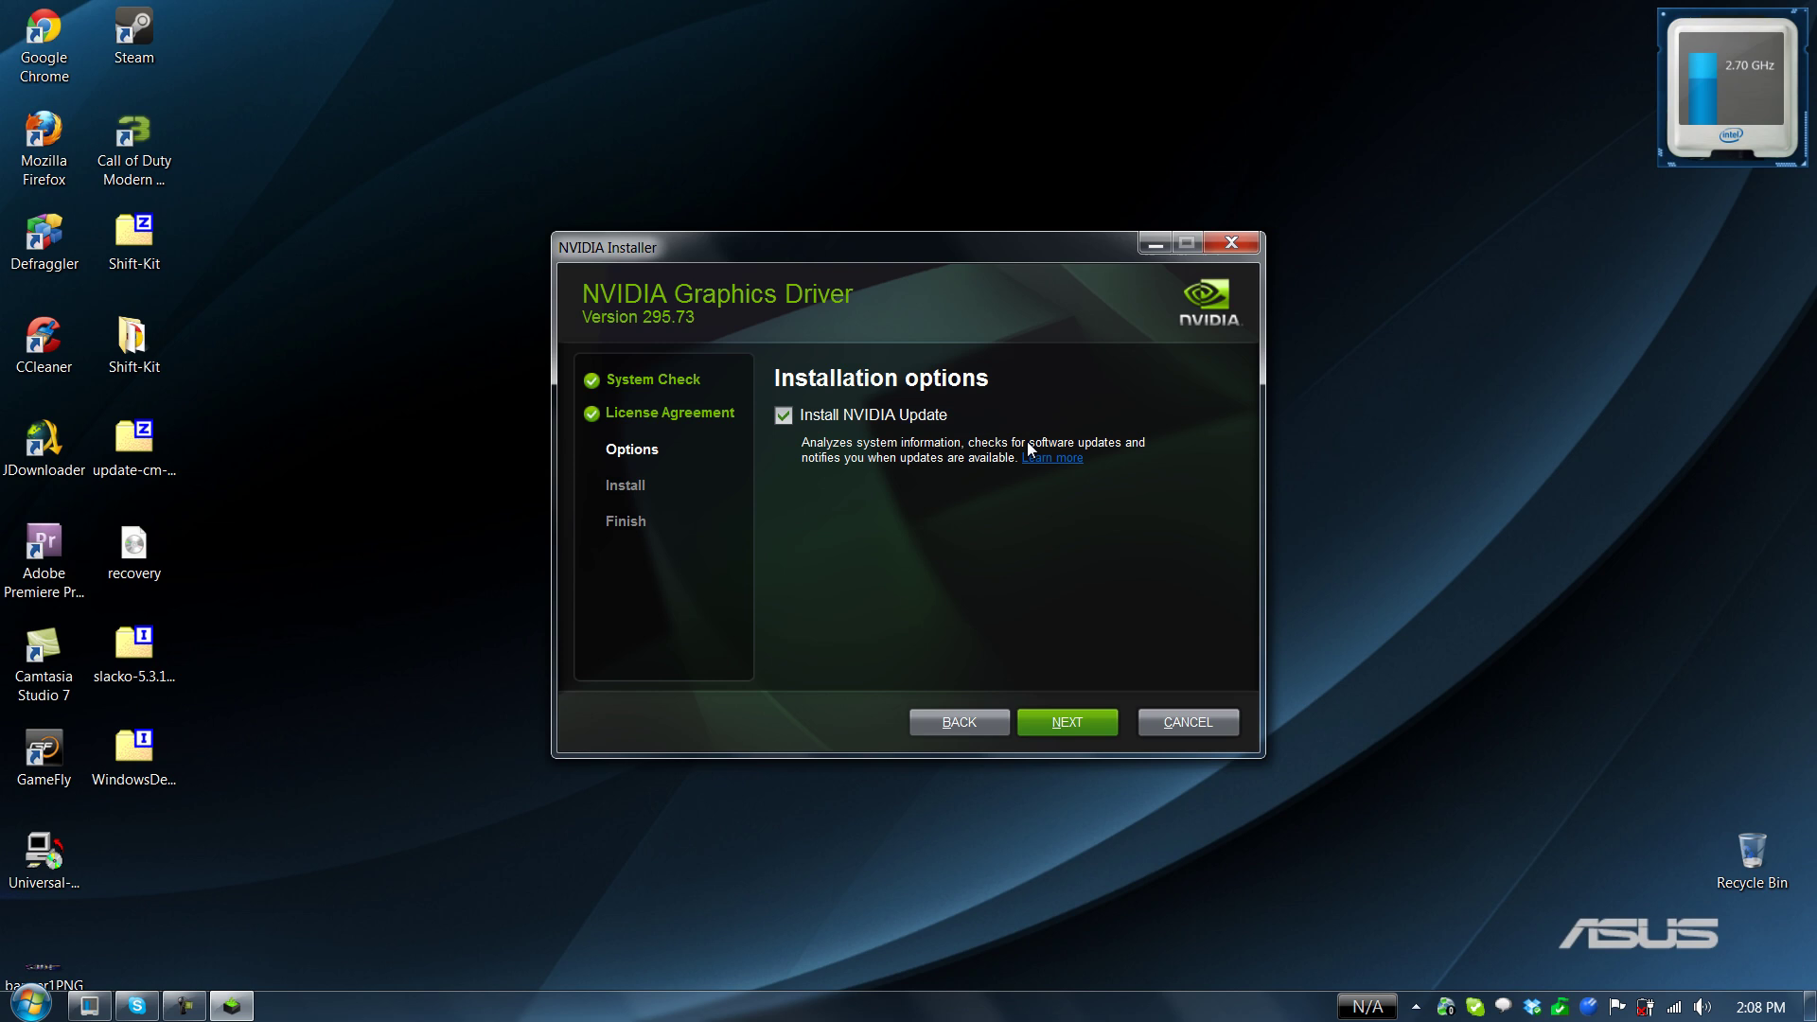
{"action": "left_click", "coordinate": [1081, 712]}
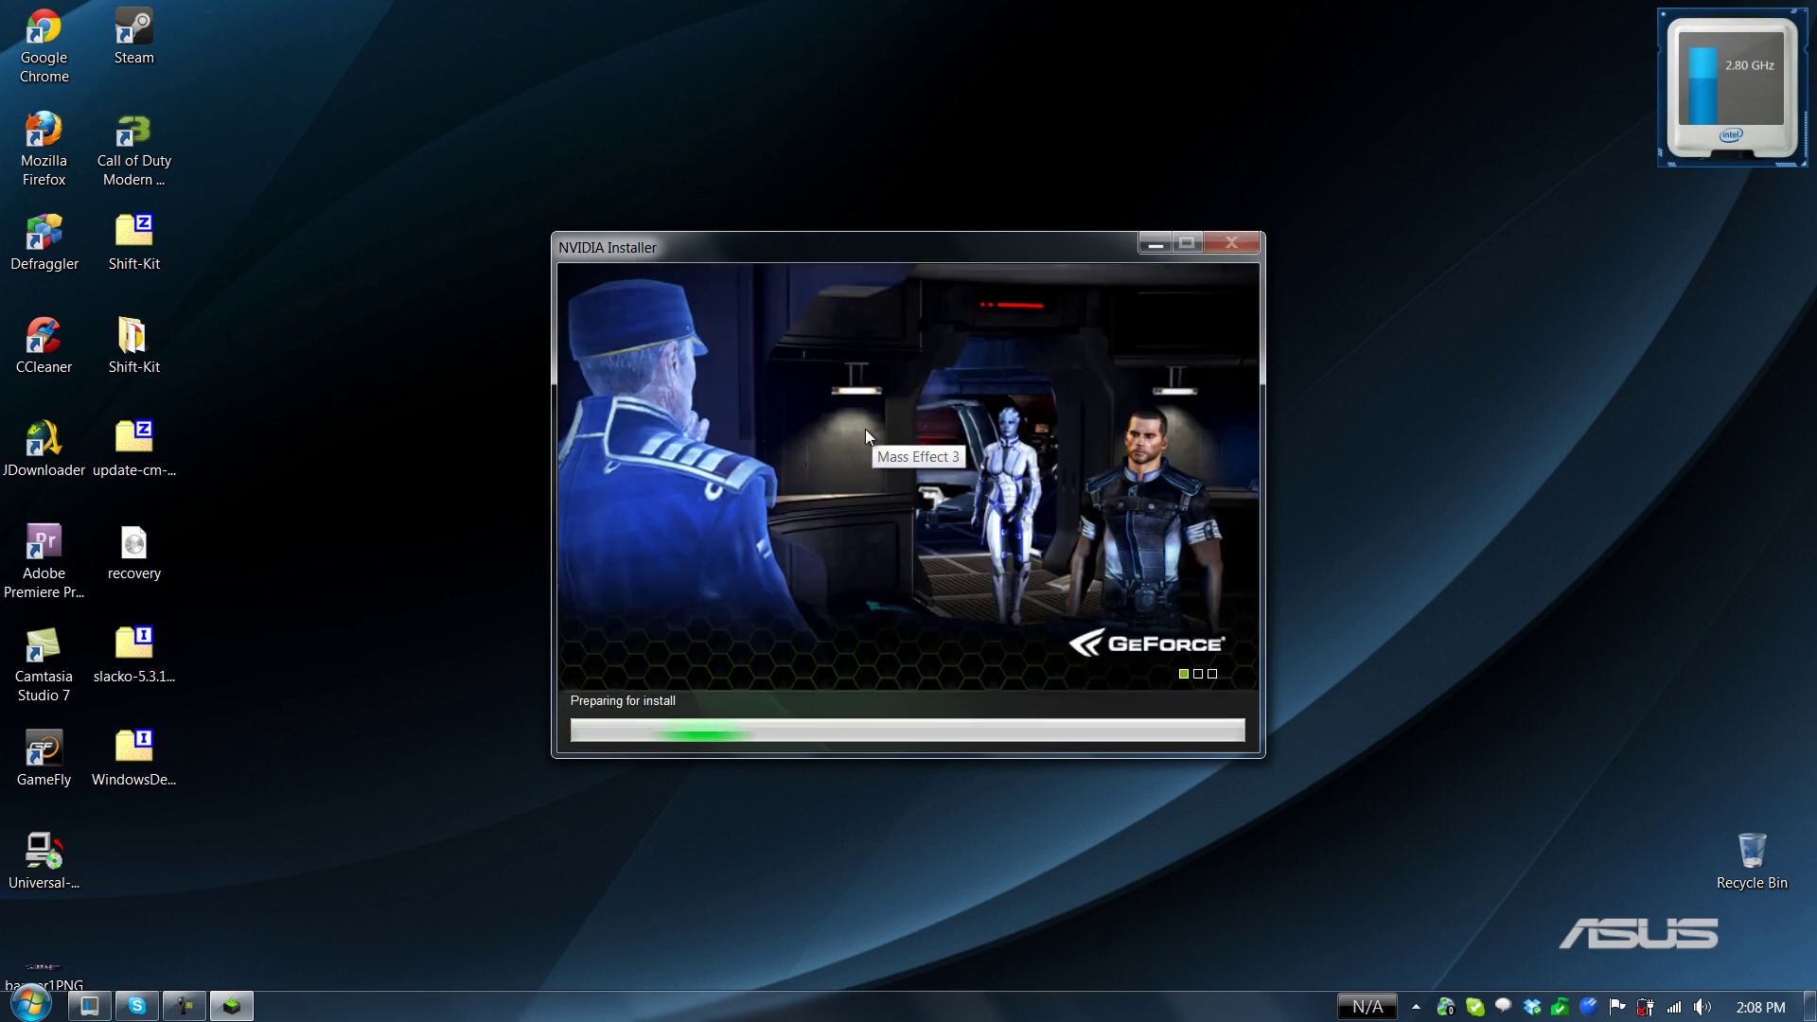
View System performance information during installation, then close the finished 295.73 installer.
{"action": "key", "text": "super"}
{"action": "left_click", "coordinate": [653, 952]}
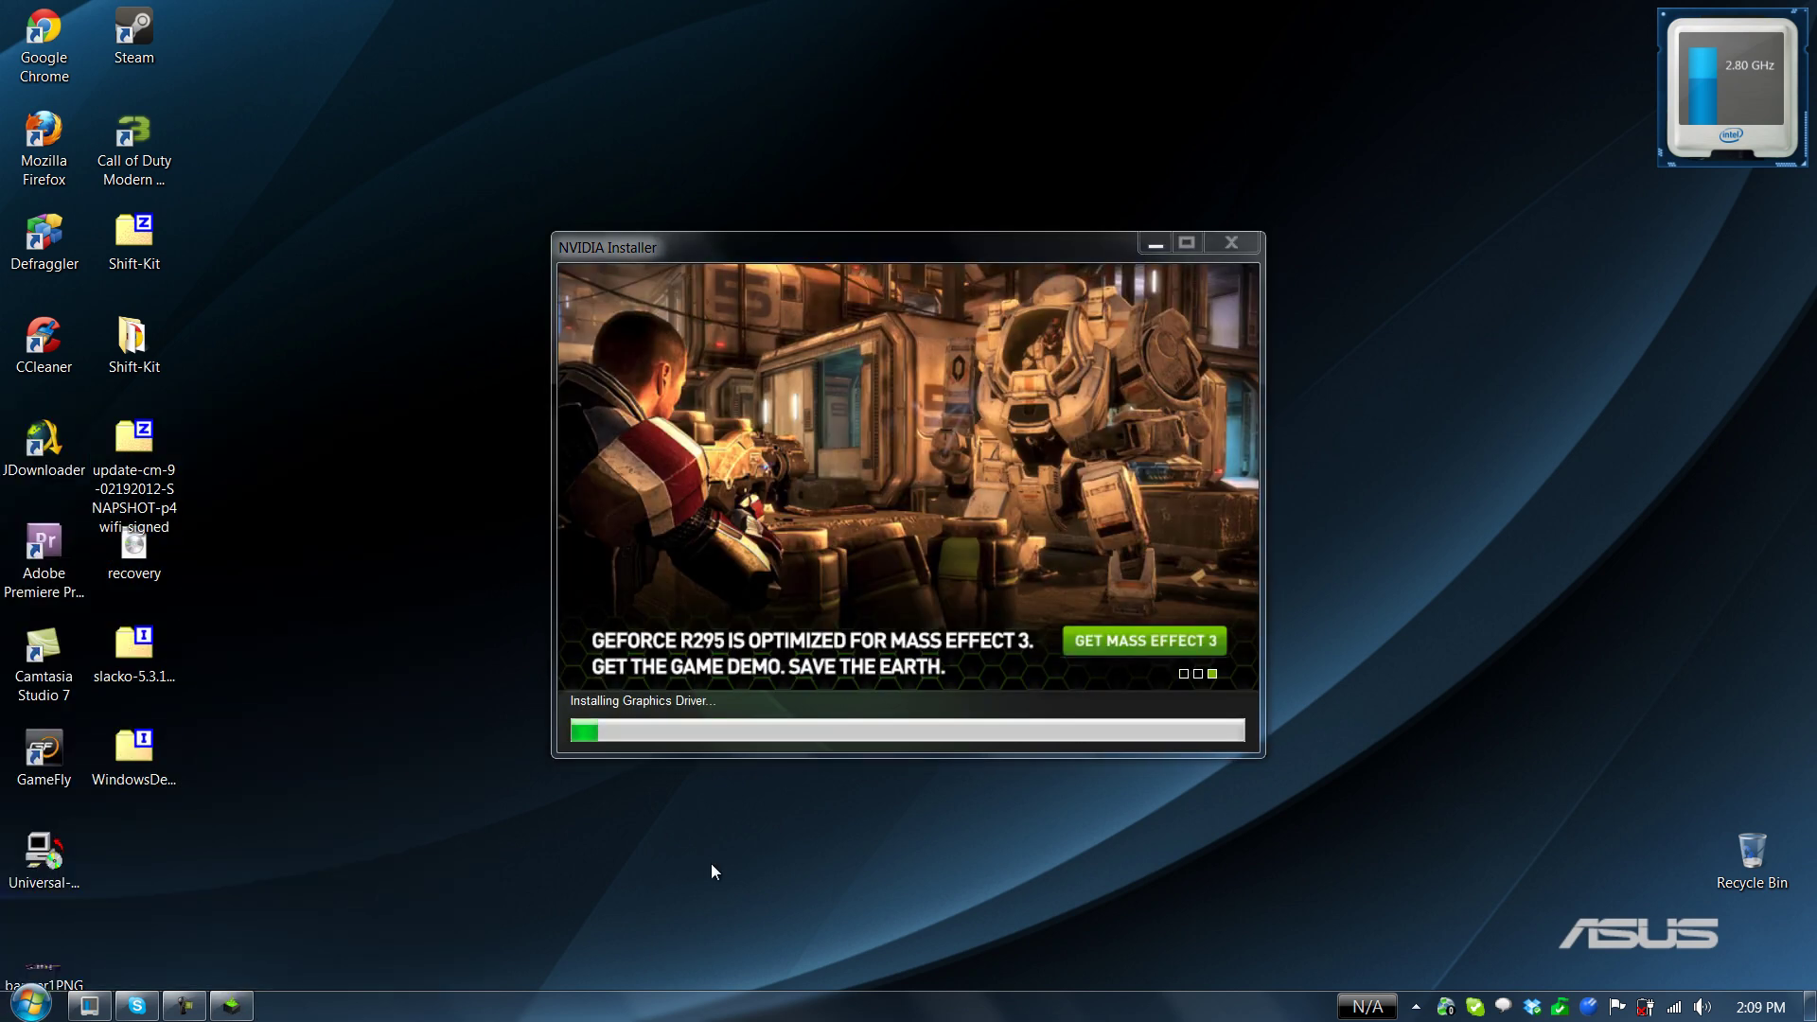
{"action": "key", "text": "super"}
{"action": "right_click", "coordinate": [405, 723]}
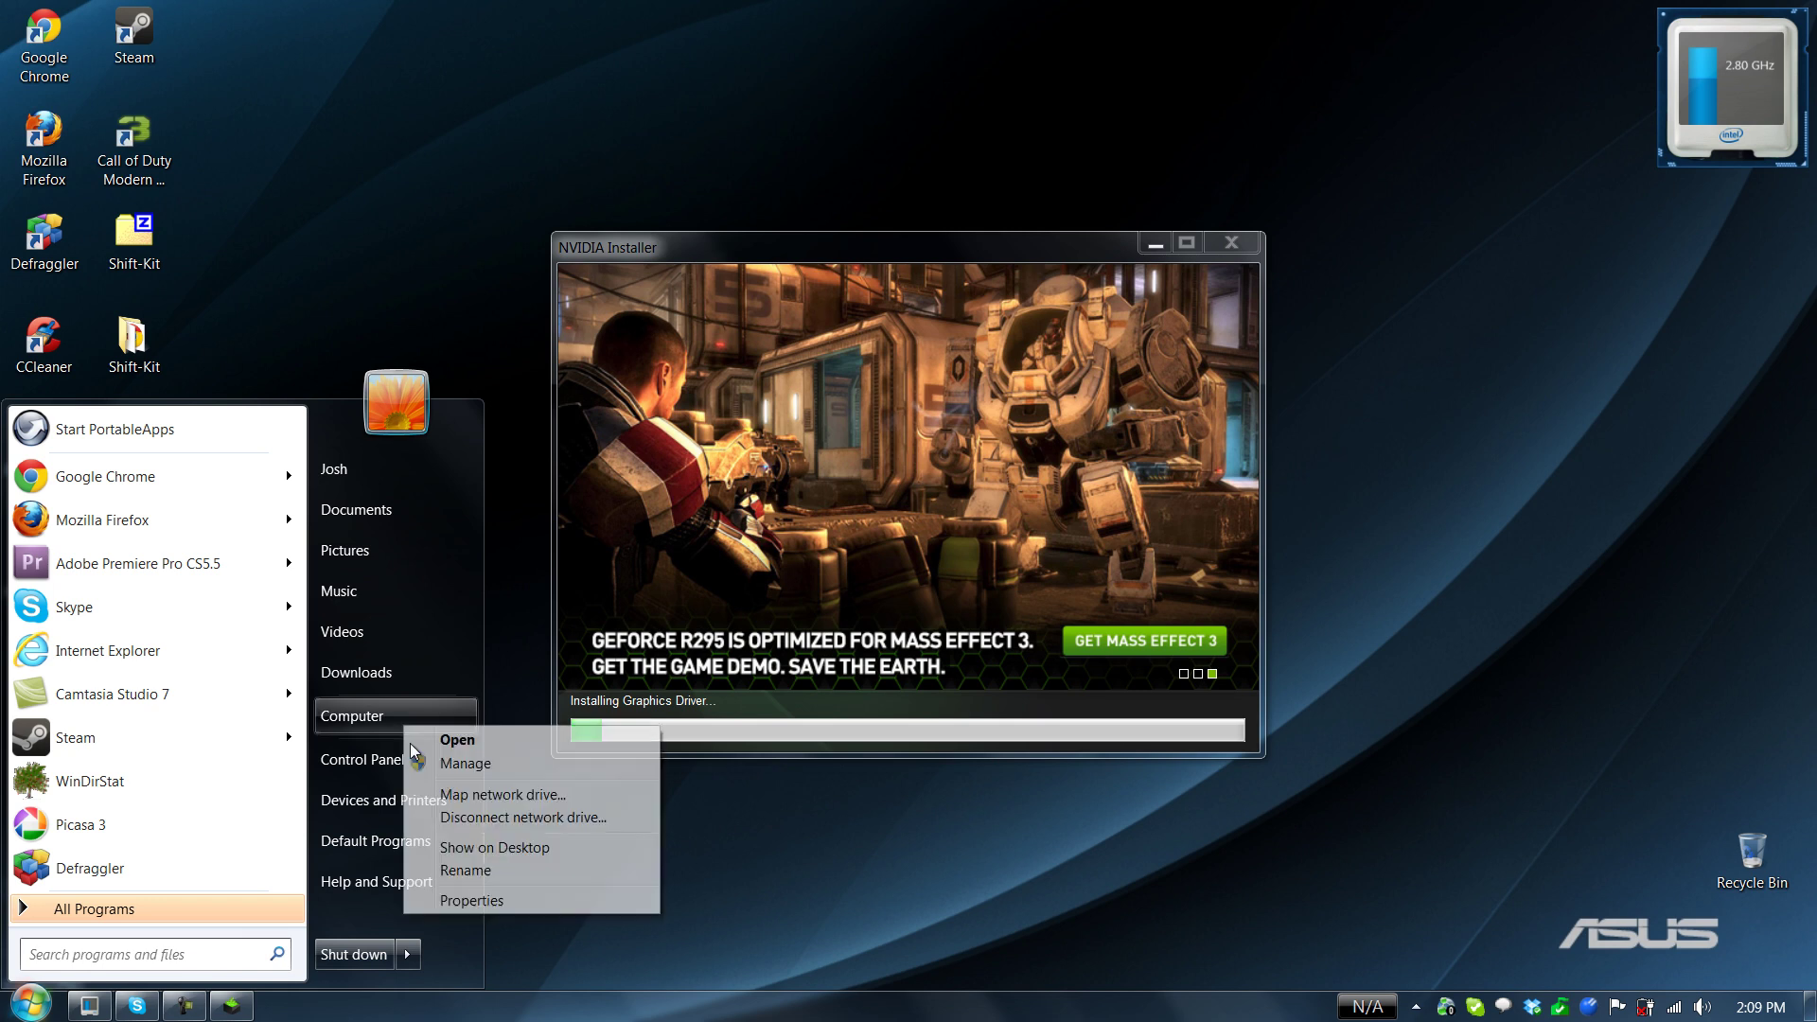
{"action": "left_click", "coordinate": [441, 899]}
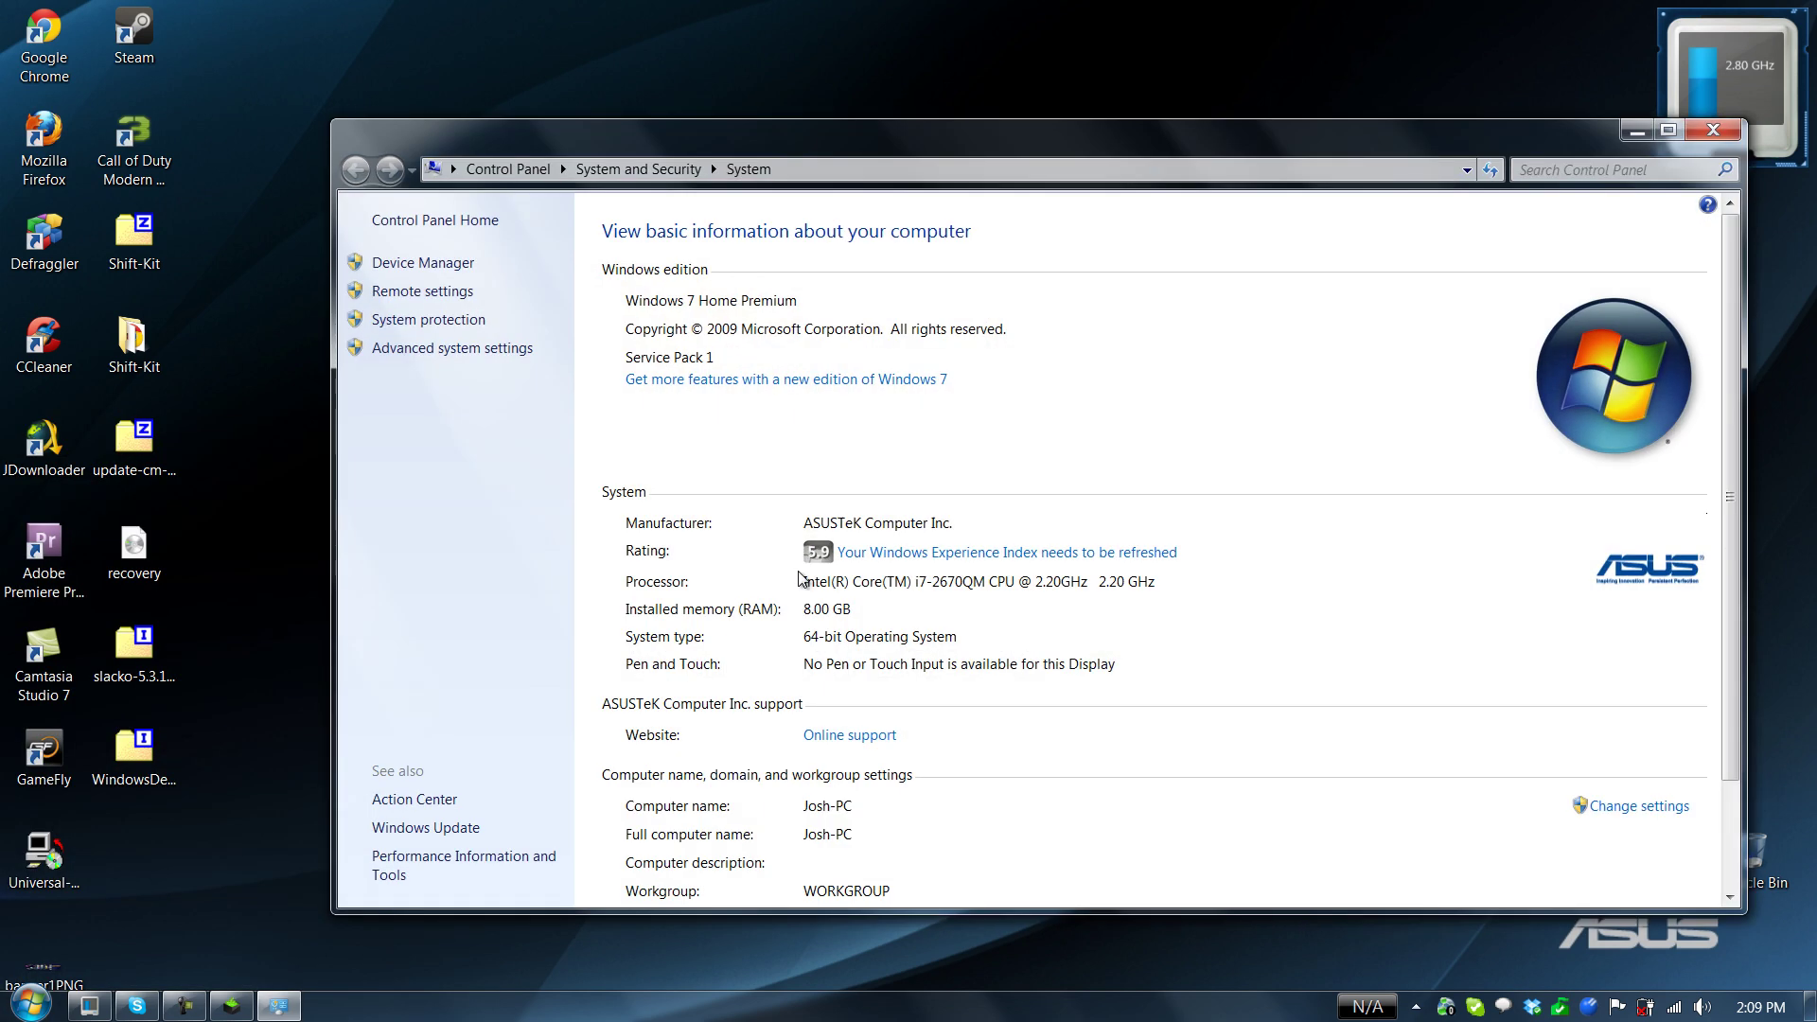
{"action": "left_click", "coordinate": [999, 552]}
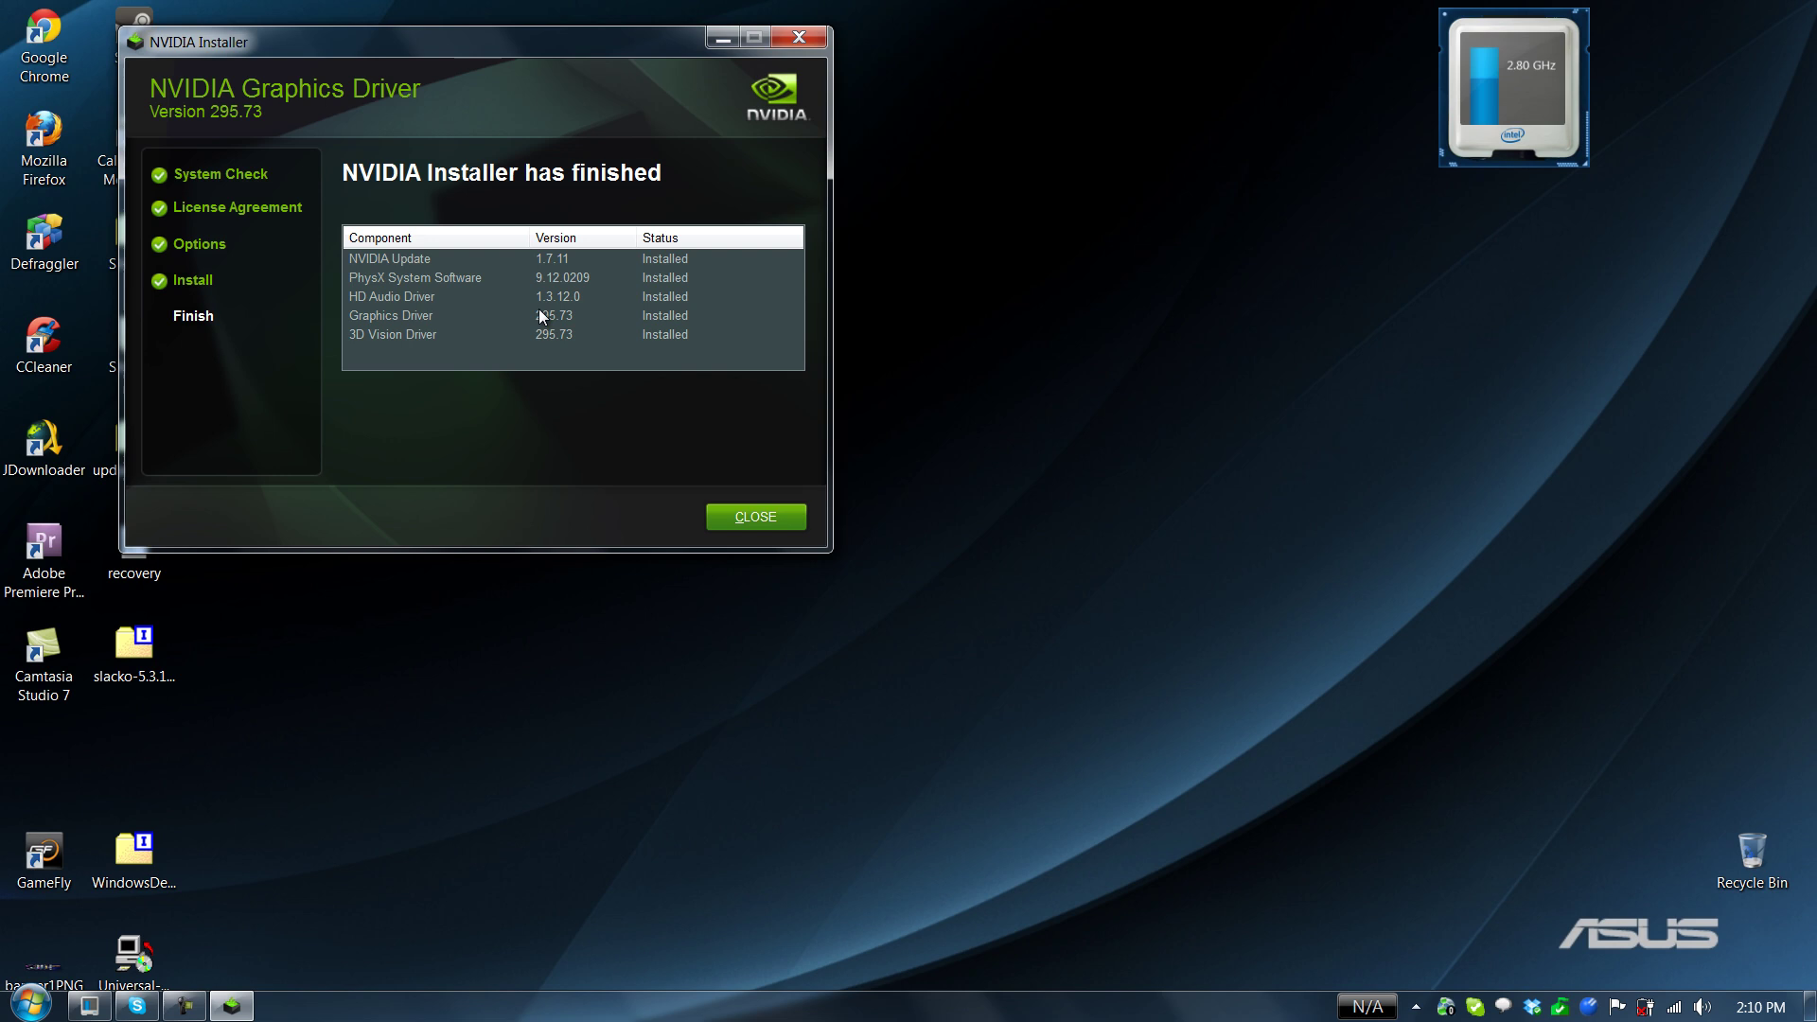
{"action": "left_click", "coordinate": [740, 519]}
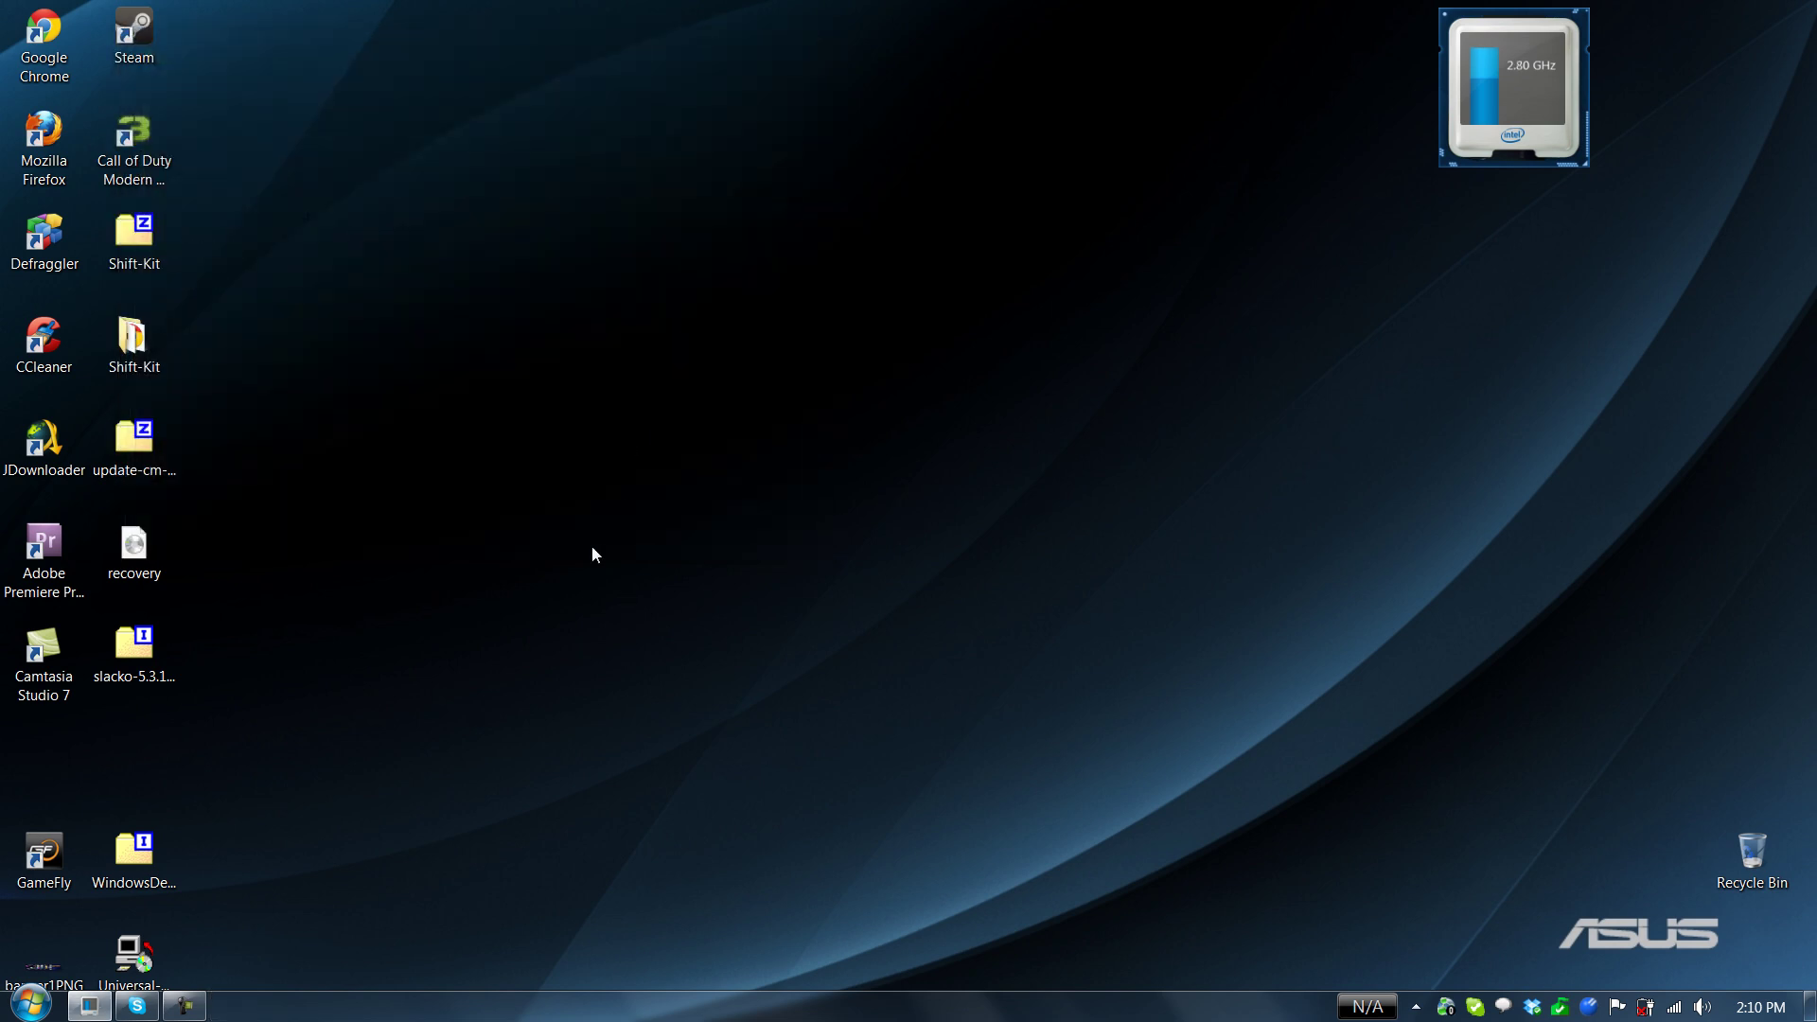
{"action": "left_click", "coordinate": [31, 1003]}
{"action": "right_click", "coordinate": [379, 715]}
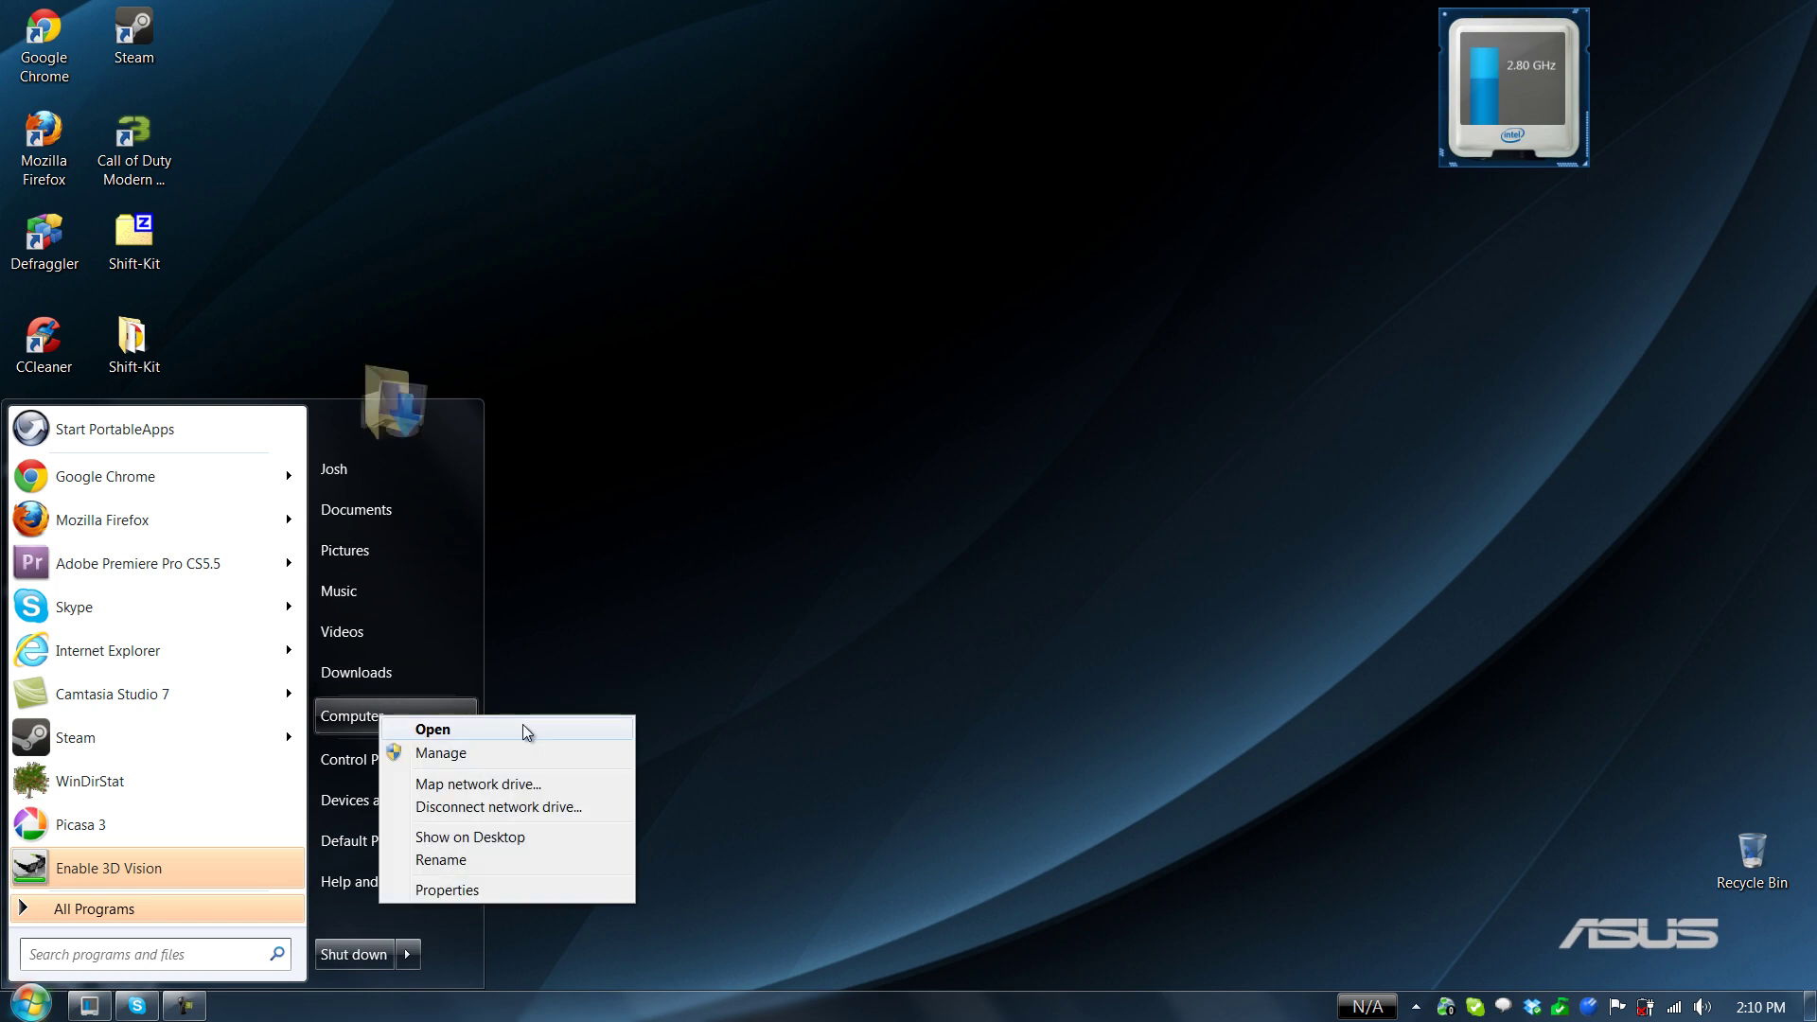
{"action": "left_click", "coordinate": [440, 752]}
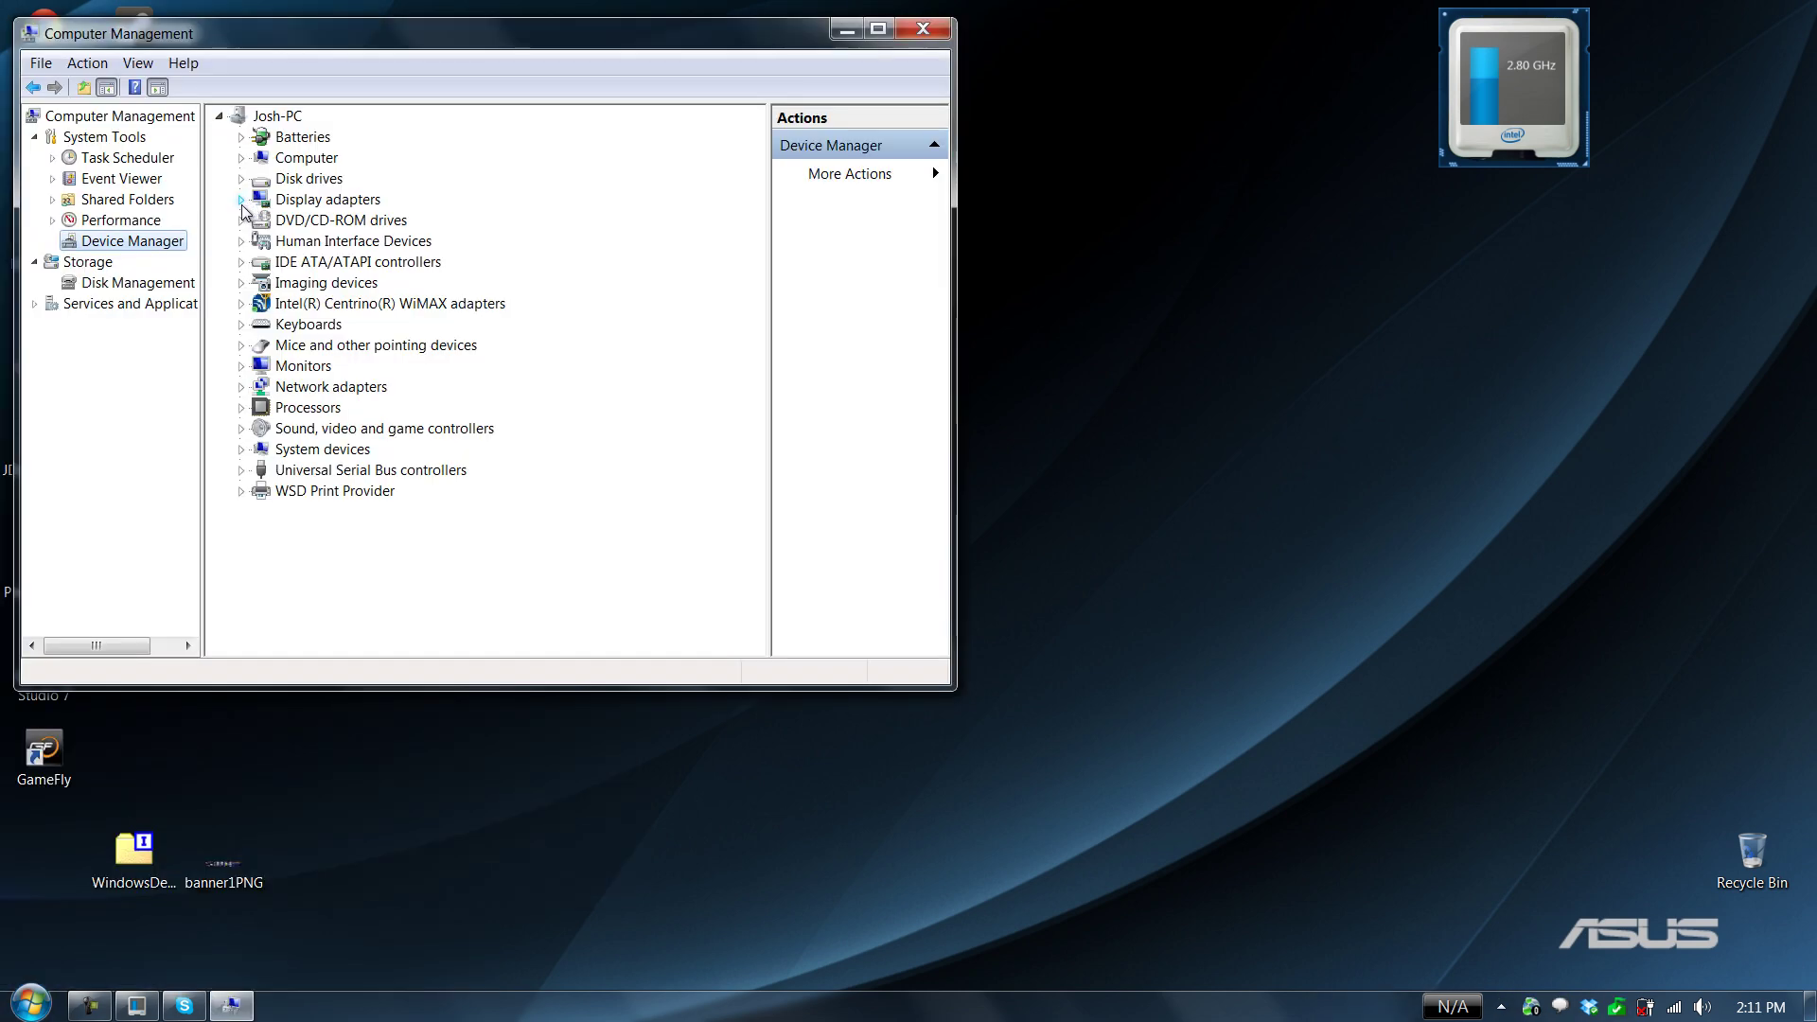
{"action": "left_click", "coordinate": [241, 200]}
{"action": "left_click", "coordinate": [357, 243]}
{"action": "right_click", "coordinate": [357, 243]}
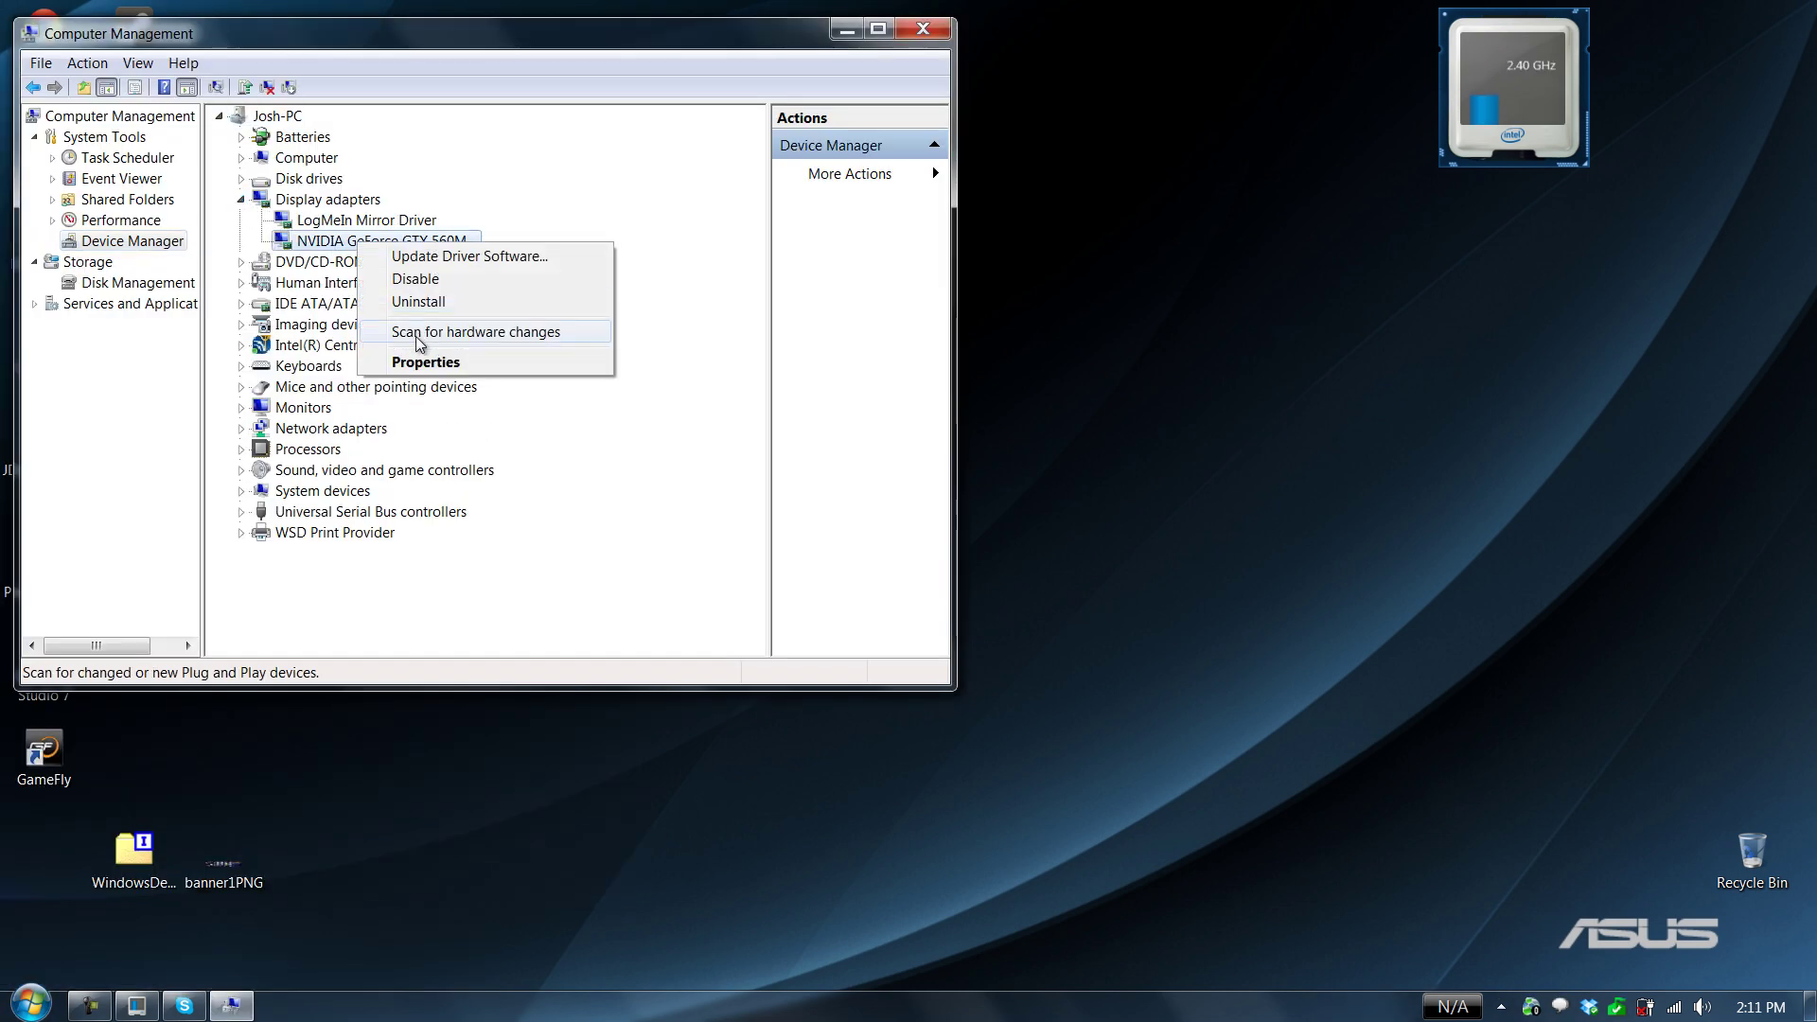
{"action": "left_click", "coordinate": [422, 361]}
{"action": "key", "text": "ctrl+Tab"}
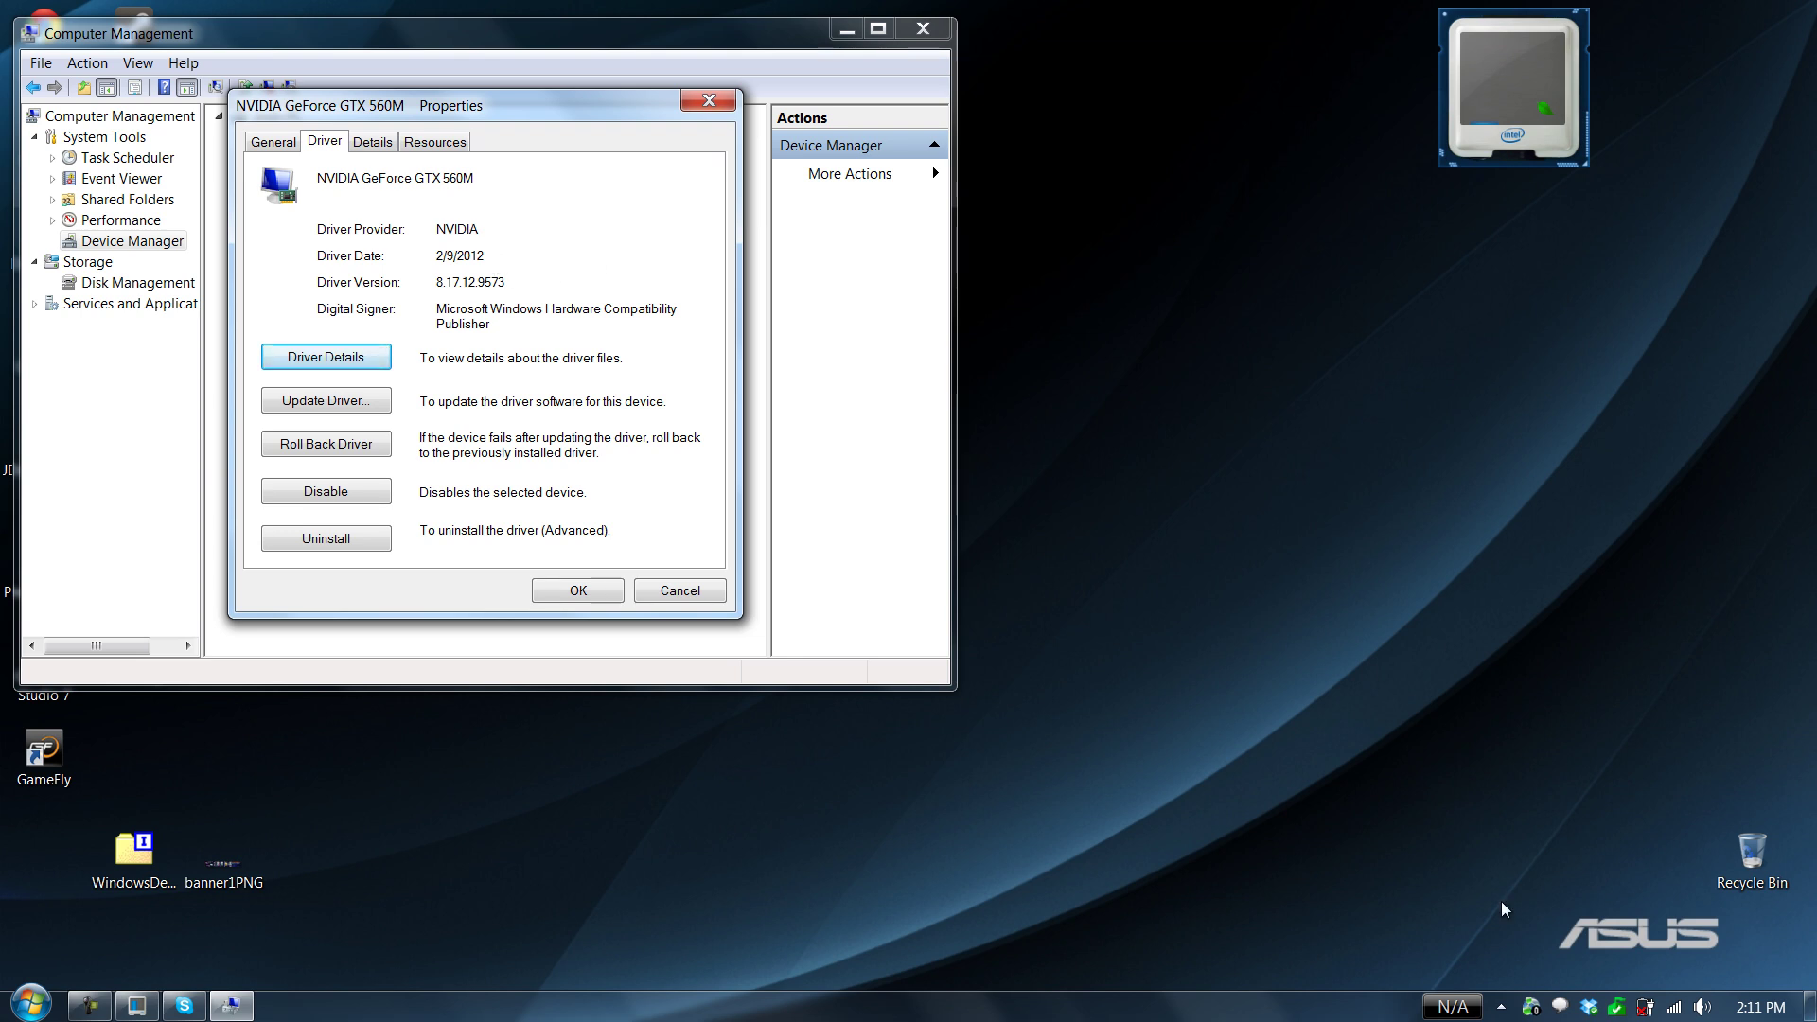
{"action": "key", "text": "ctrl+grave"}
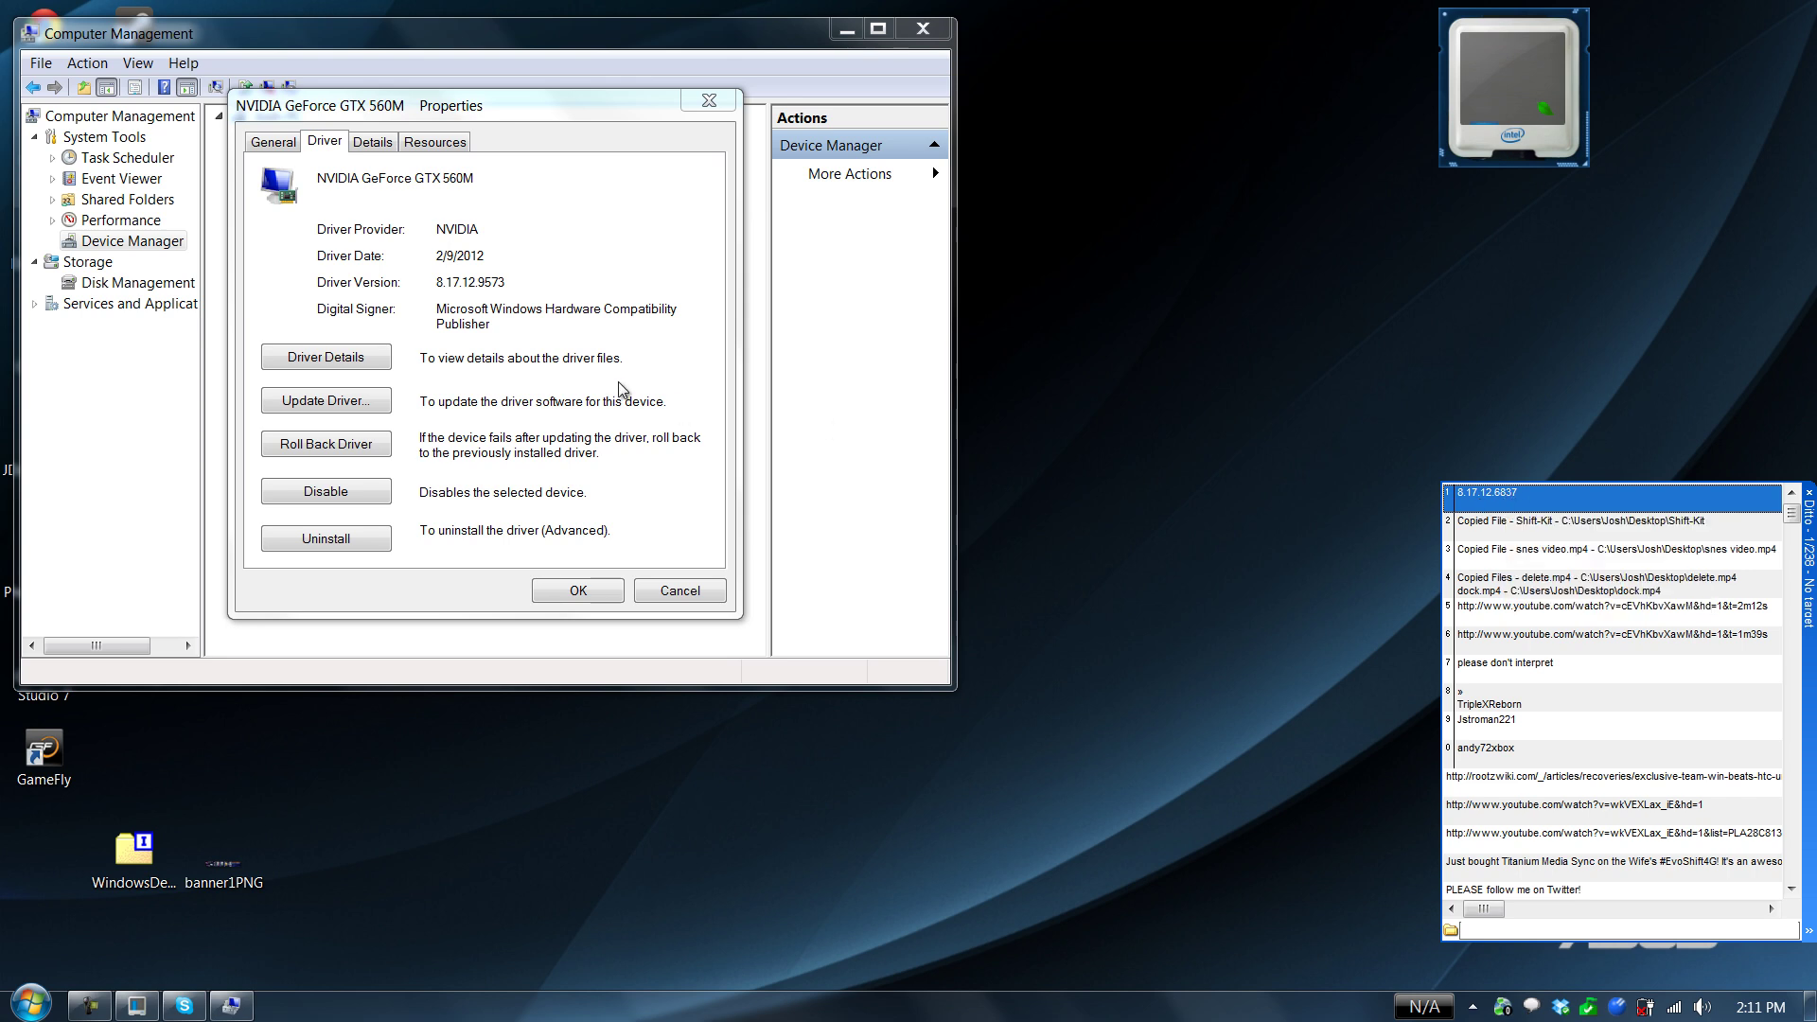
{"action": "left_click", "coordinate": [725, 106]}
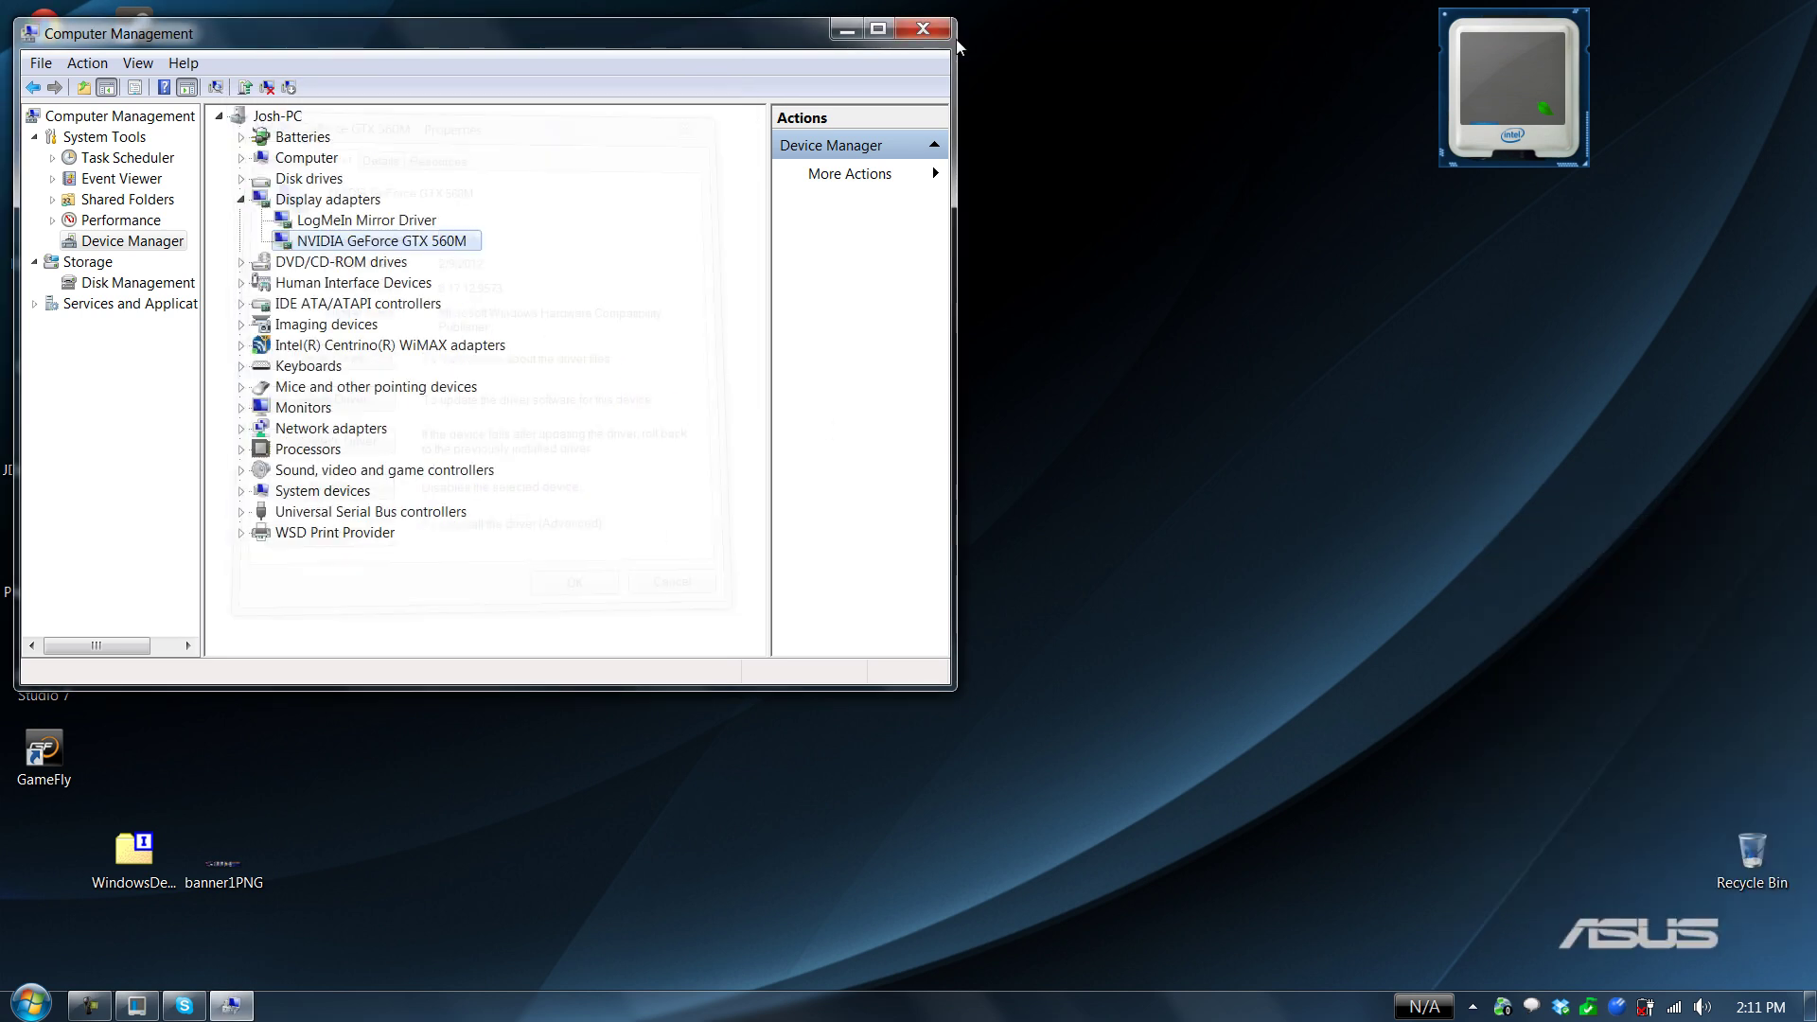
{"action": "left_click", "coordinate": [931, 32]}
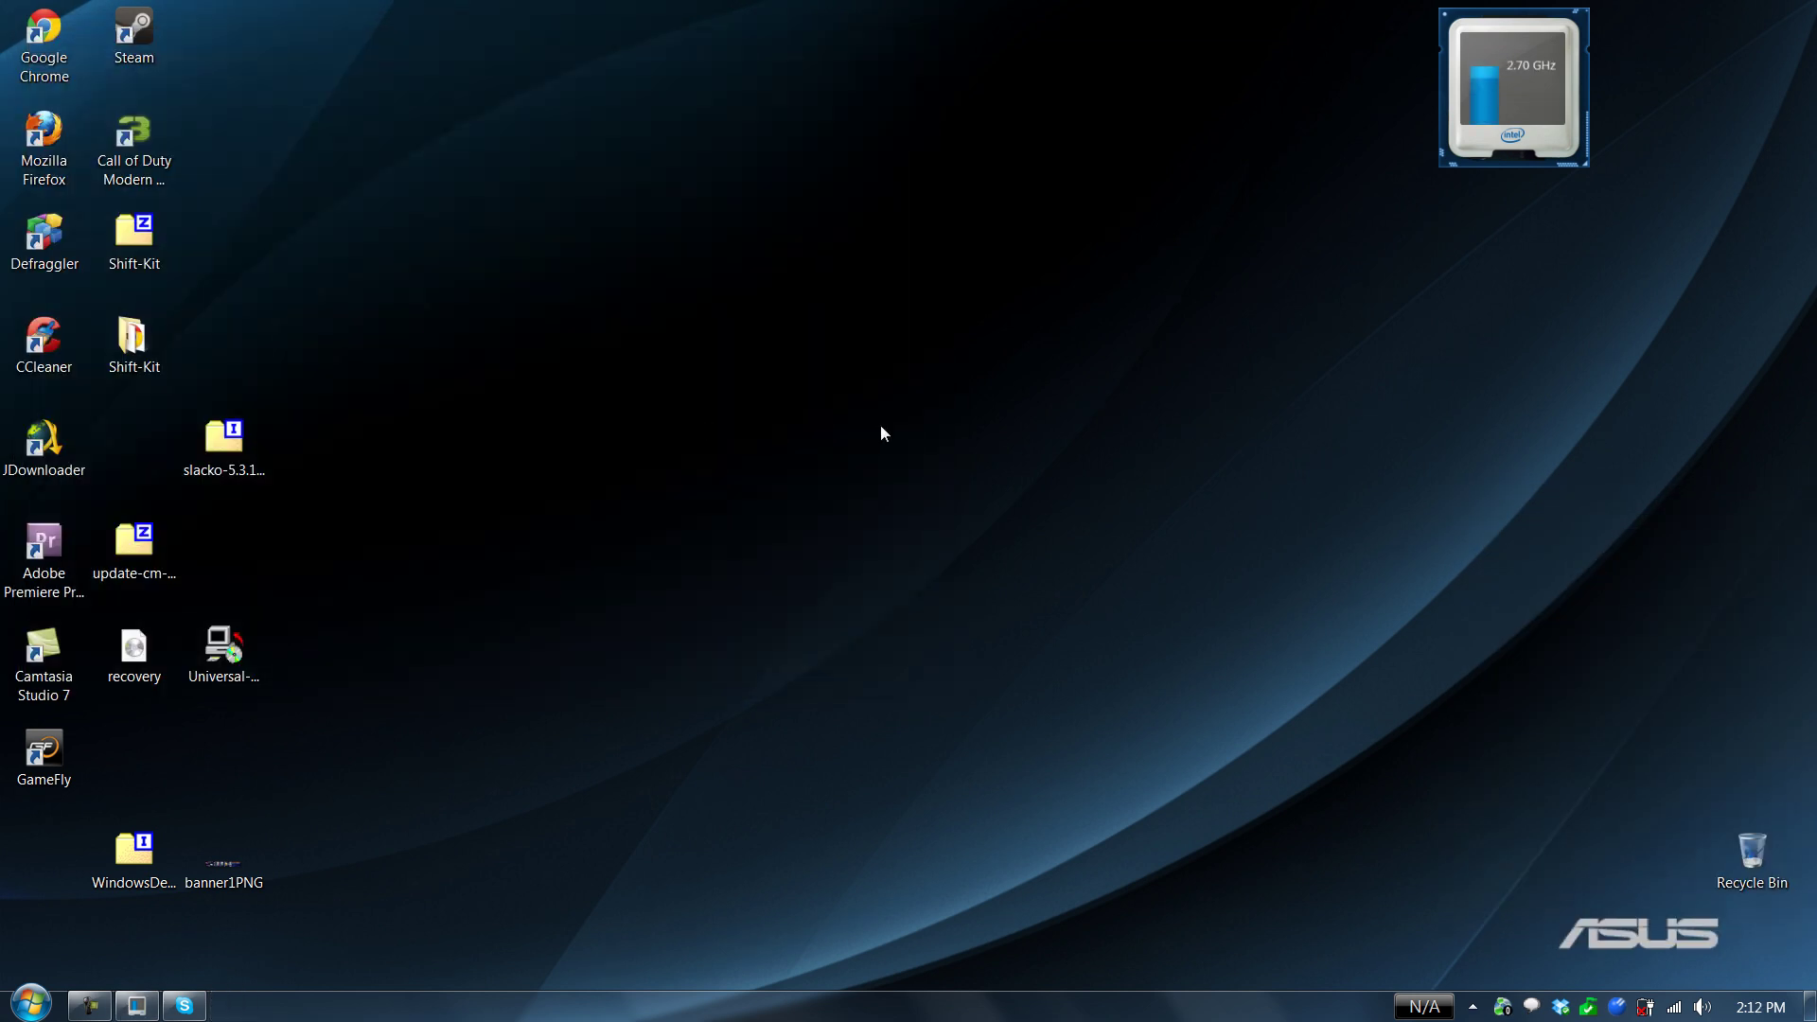
Check that Premiere Pro CS5.5's new-project renderer offers Mercury Playback Engine GPU Acceleration, then exit Premiere.
{"action": "double_click", "coordinate": [52, 549]}
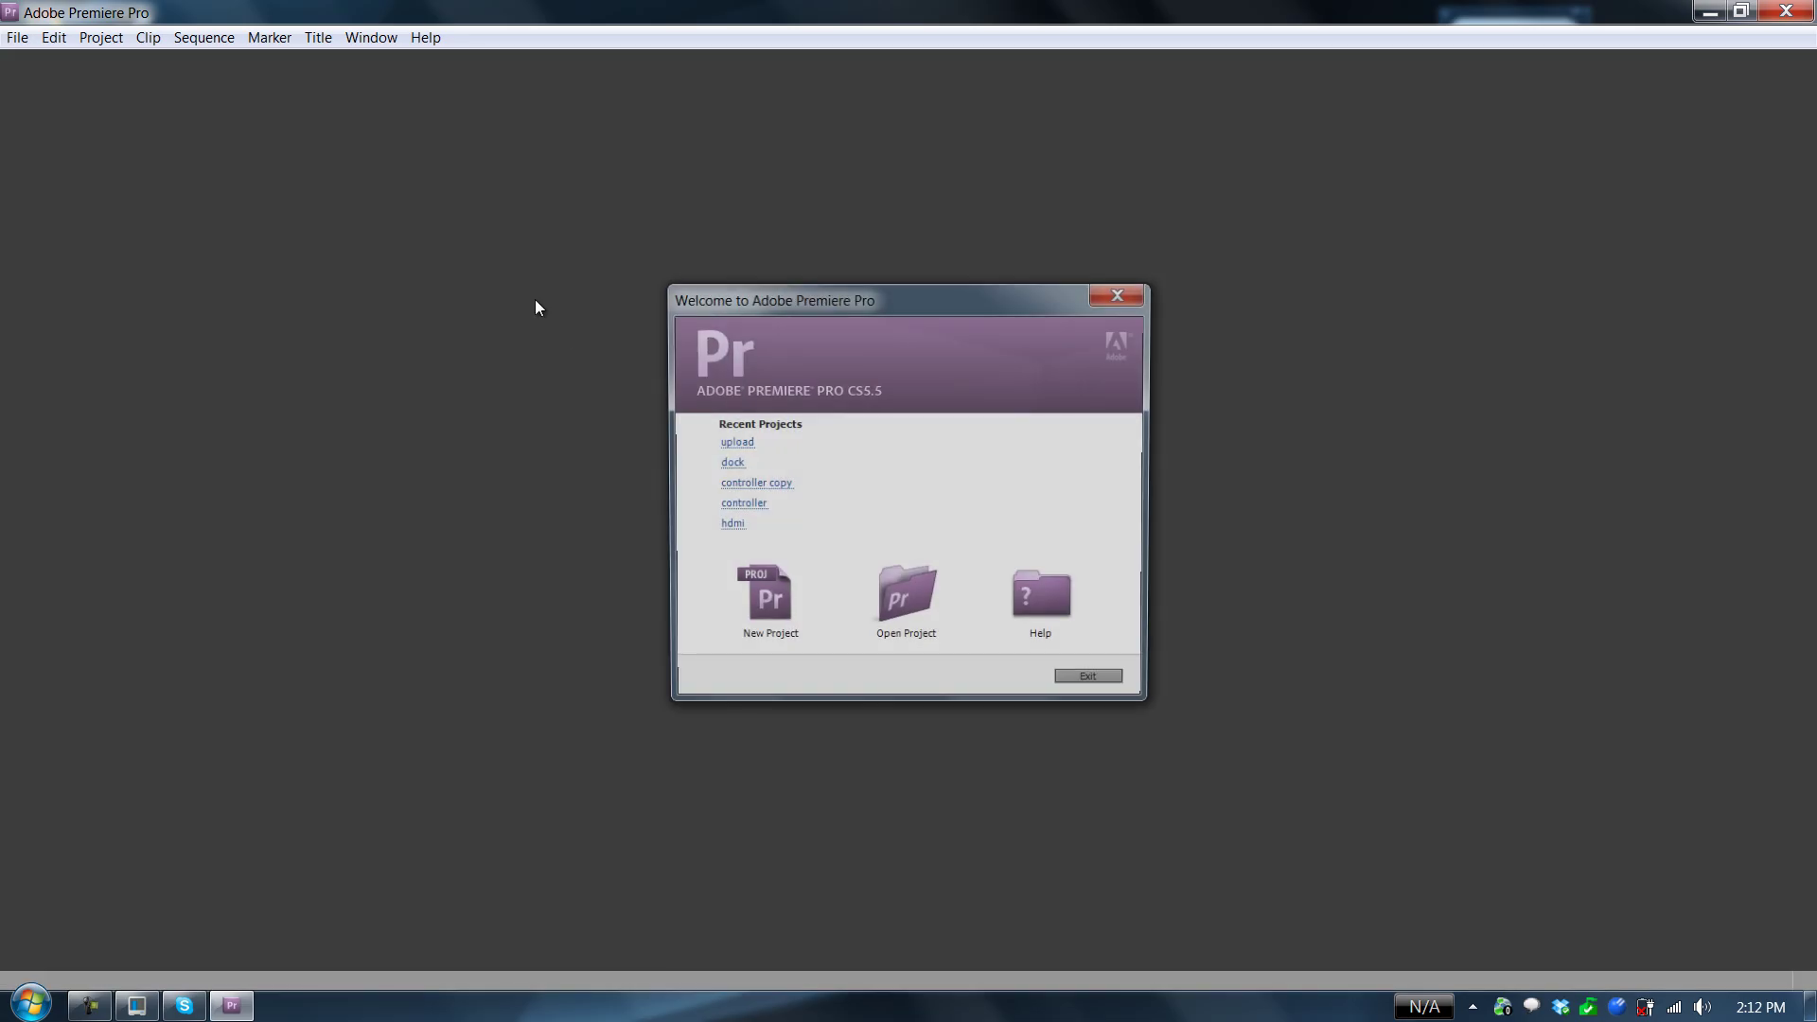
{"action": "left_click", "coordinate": [763, 591]}
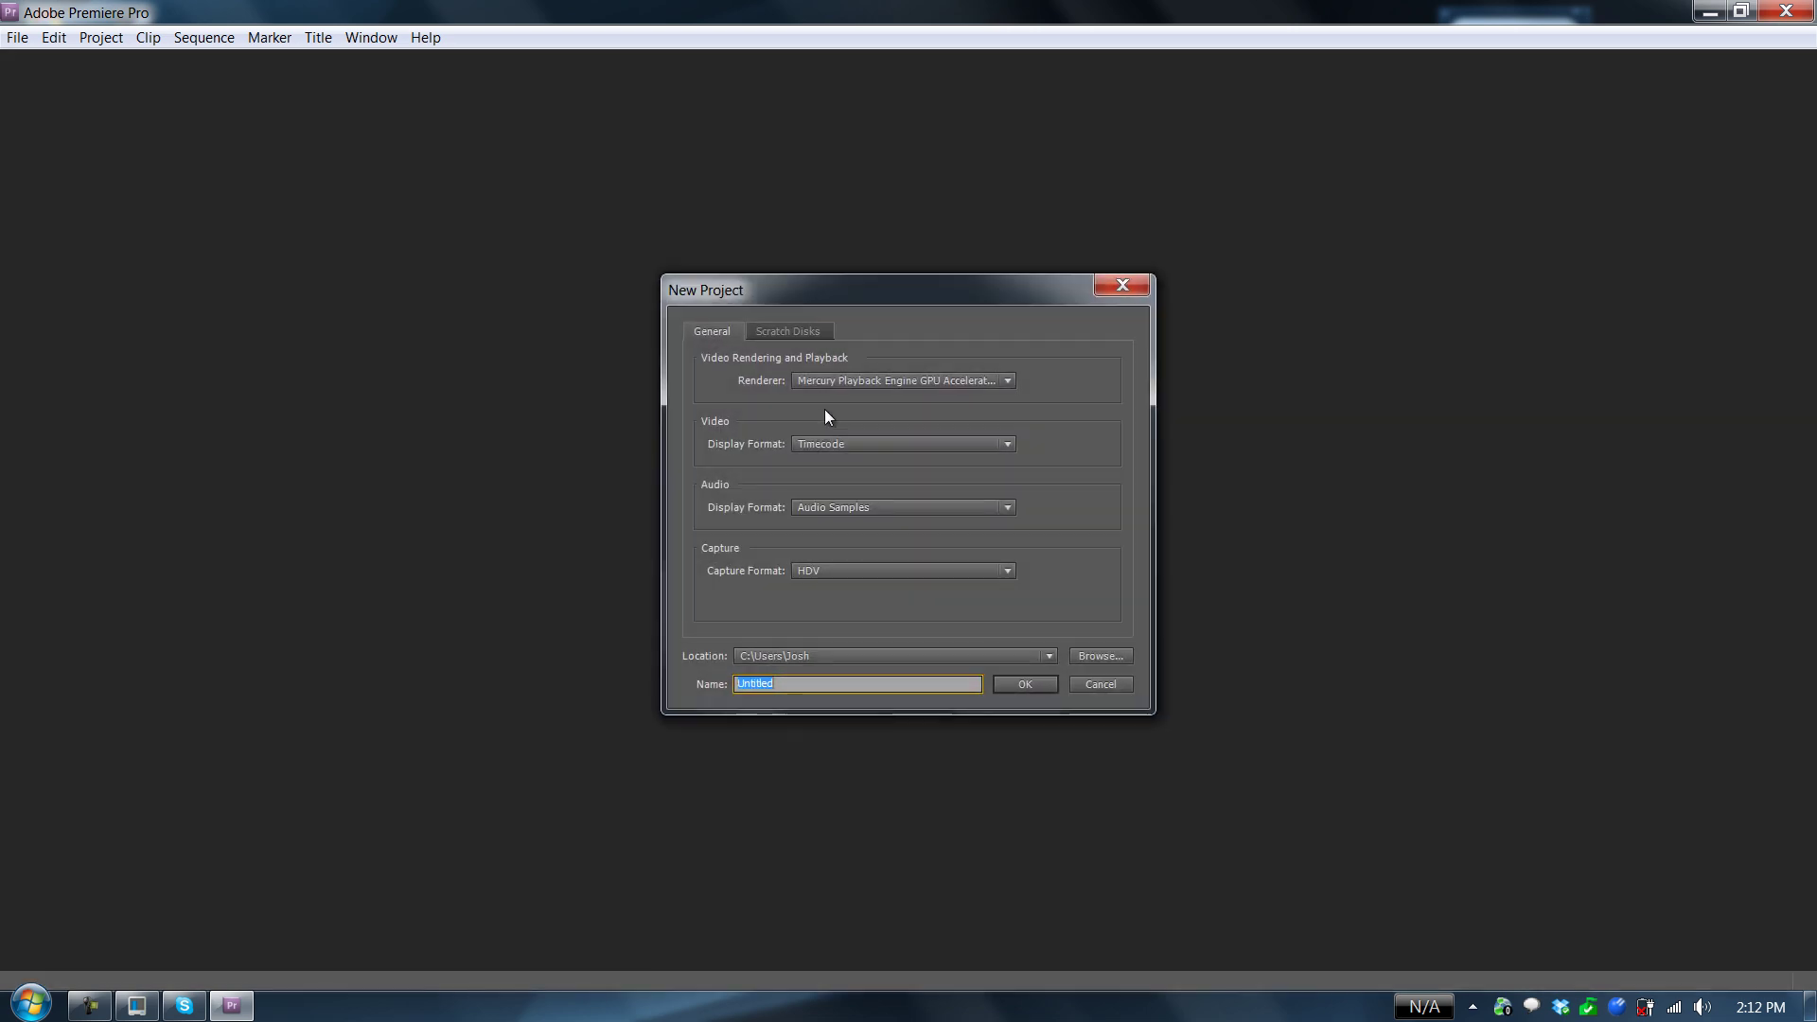
{"action": "left_click", "coordinate": [854, 381]}
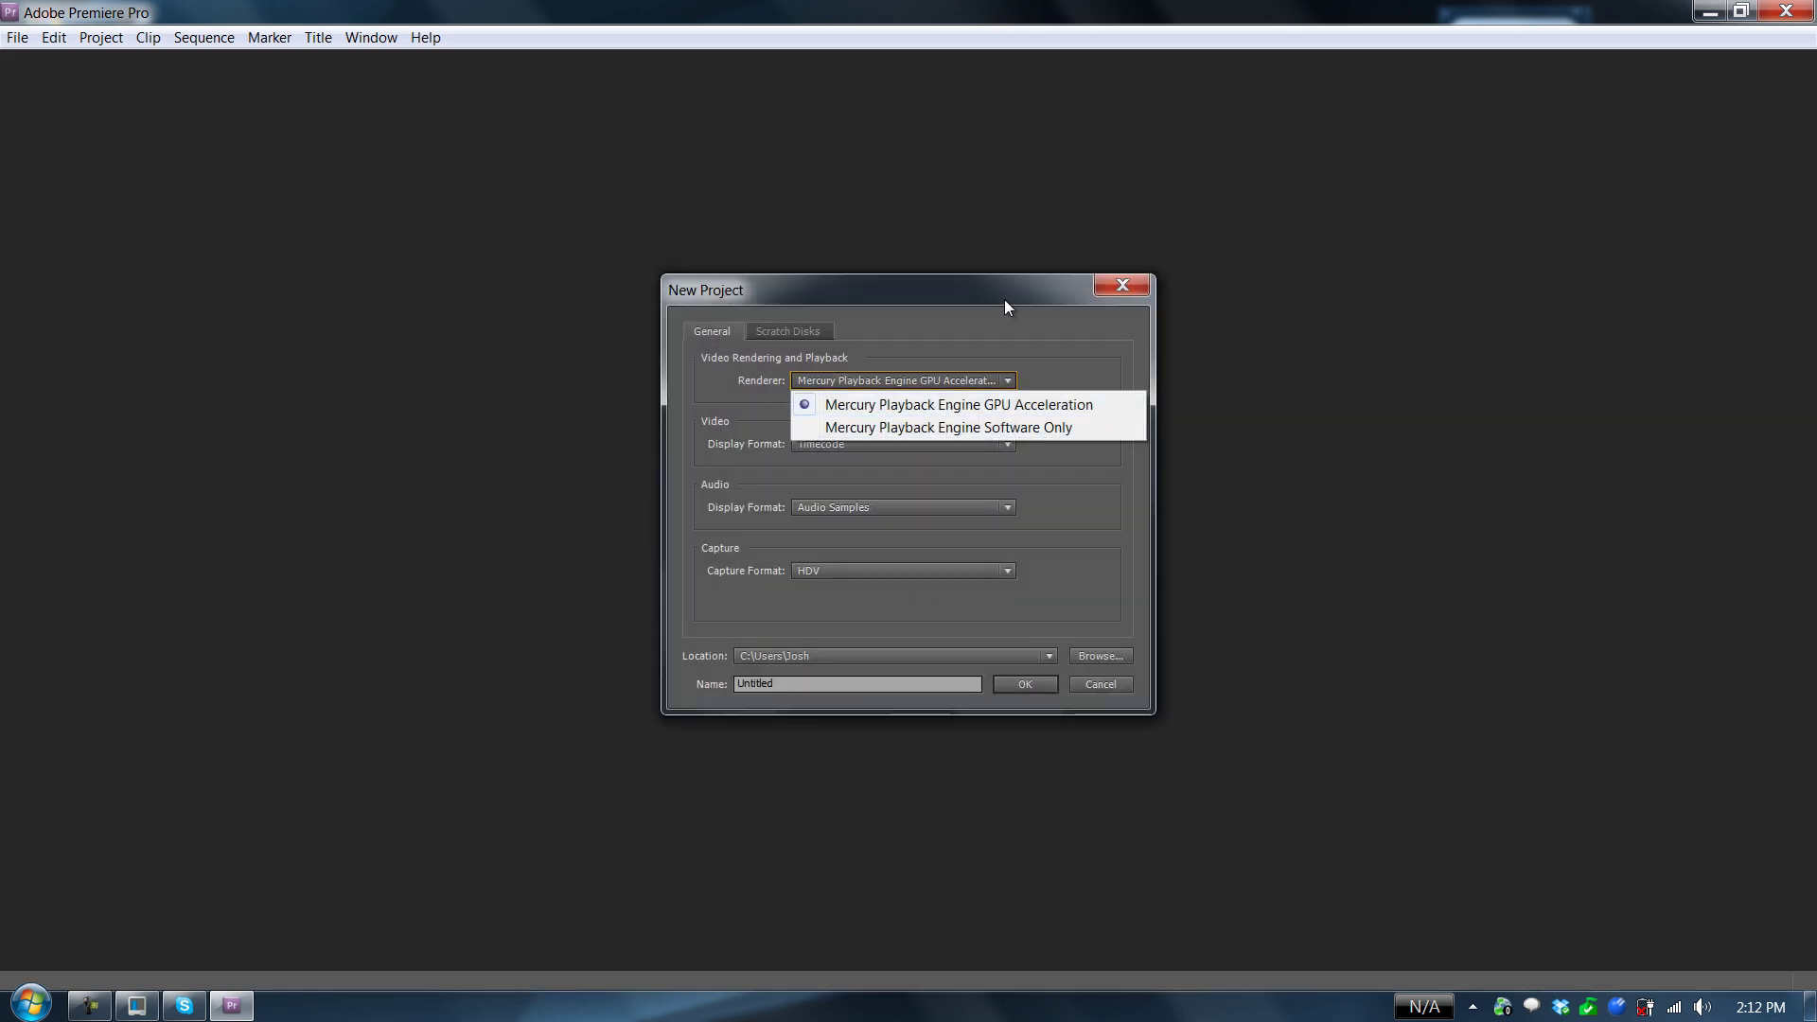
{"action": "left_click", "coordinate": [1125, 297]}
{"action": "left_click", "coordinate": [1122, 285]}
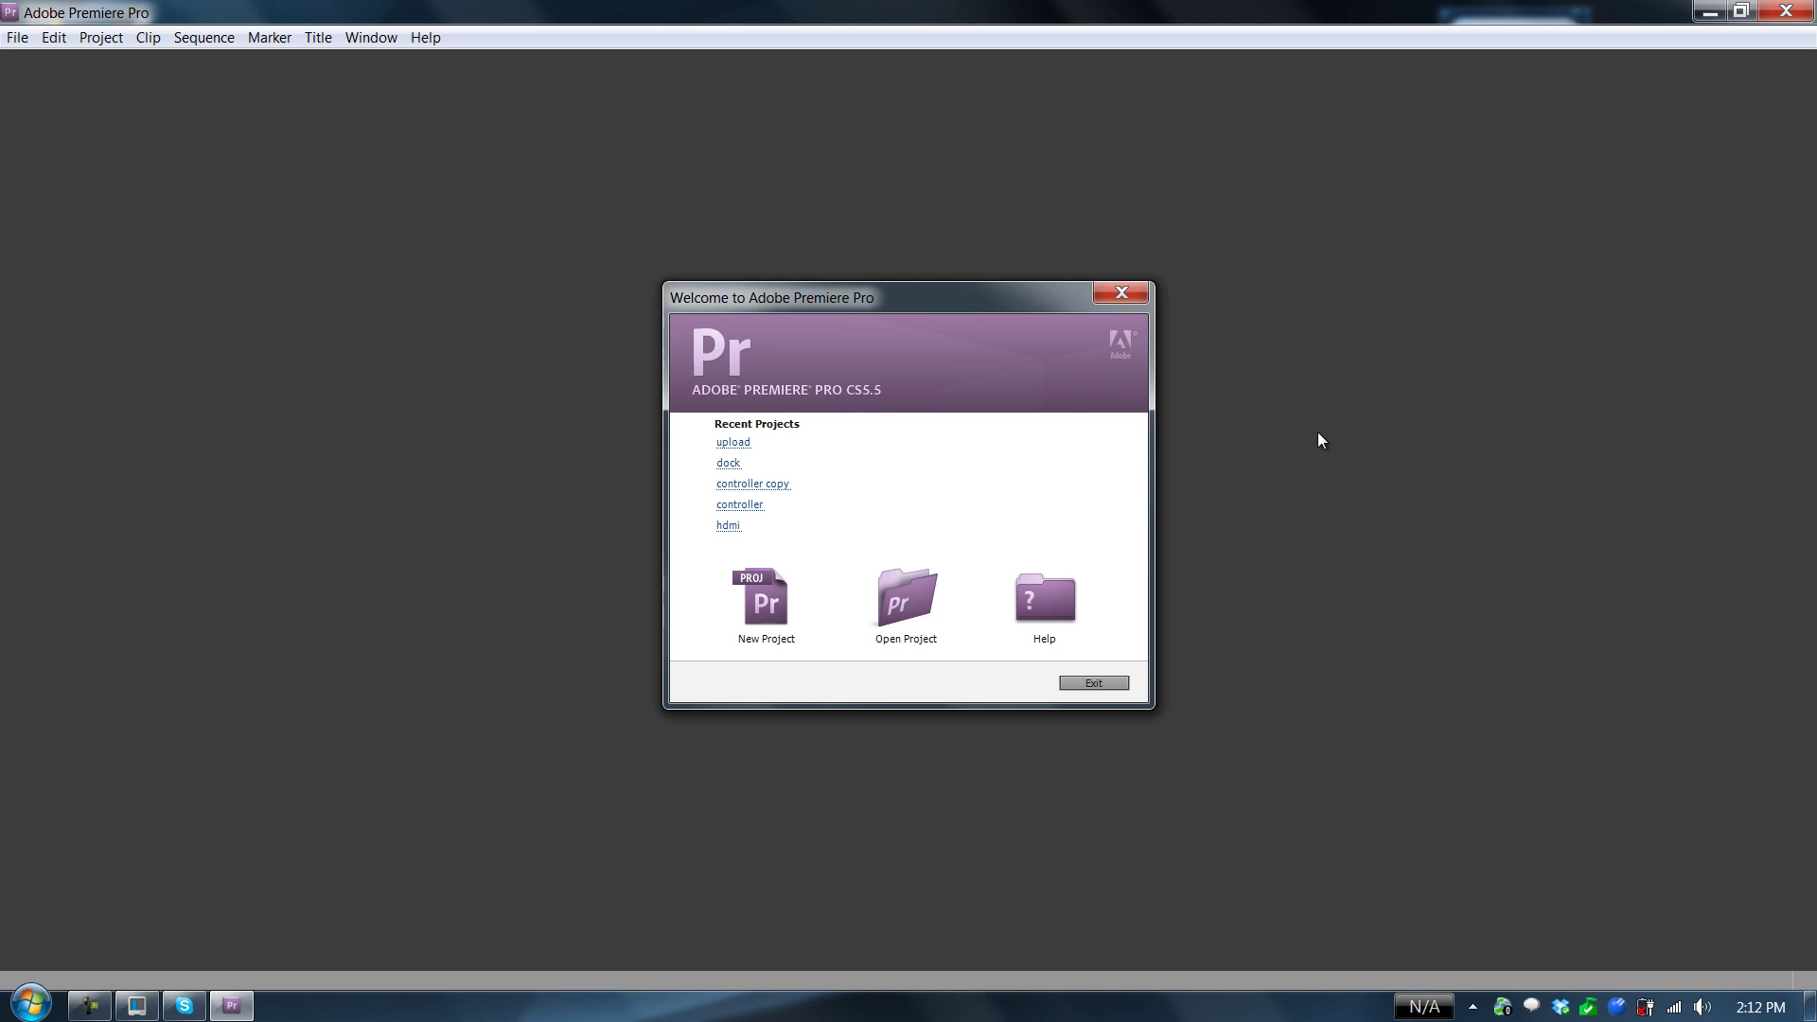
{"action": "left_click", "coordinate": [1121, 292]}
Browse in Windows Explorer to C:\Program Files\Adobe\Adobe Premiere Pro CS5.5.
{"action": "key", "text": "super"}
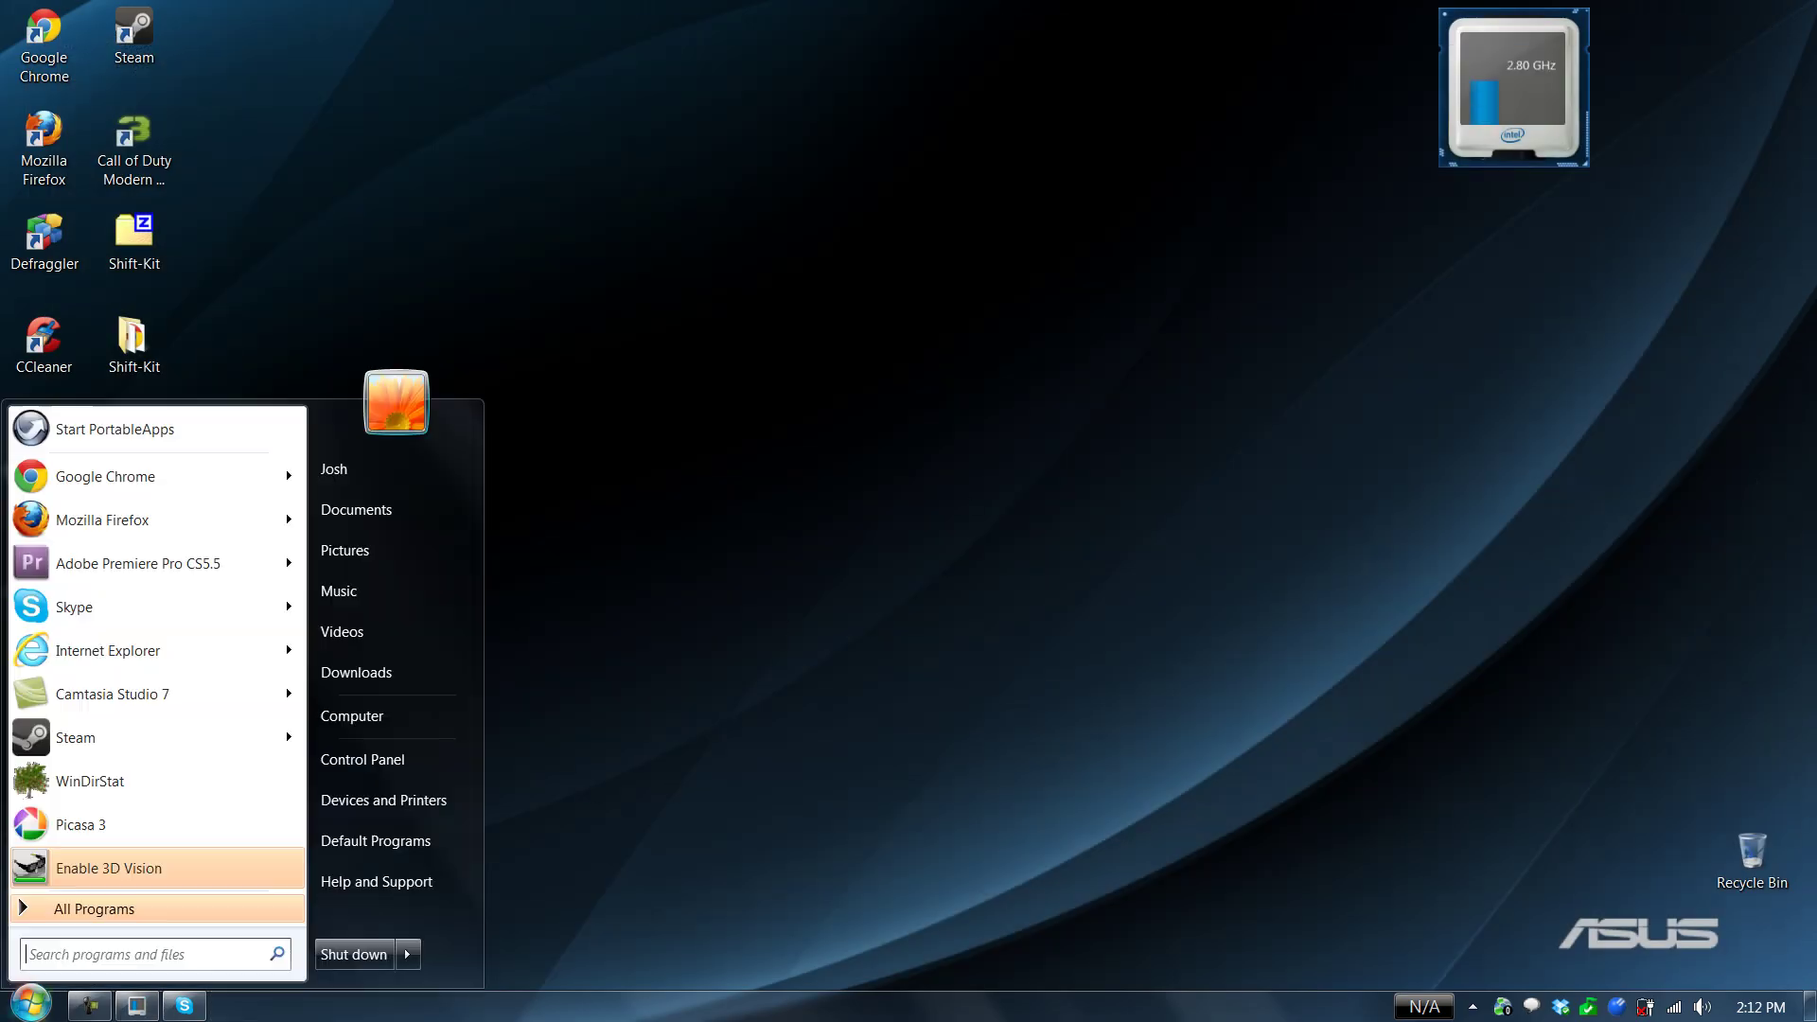
{"action": "left_click", "coordinate": [385, 723]}
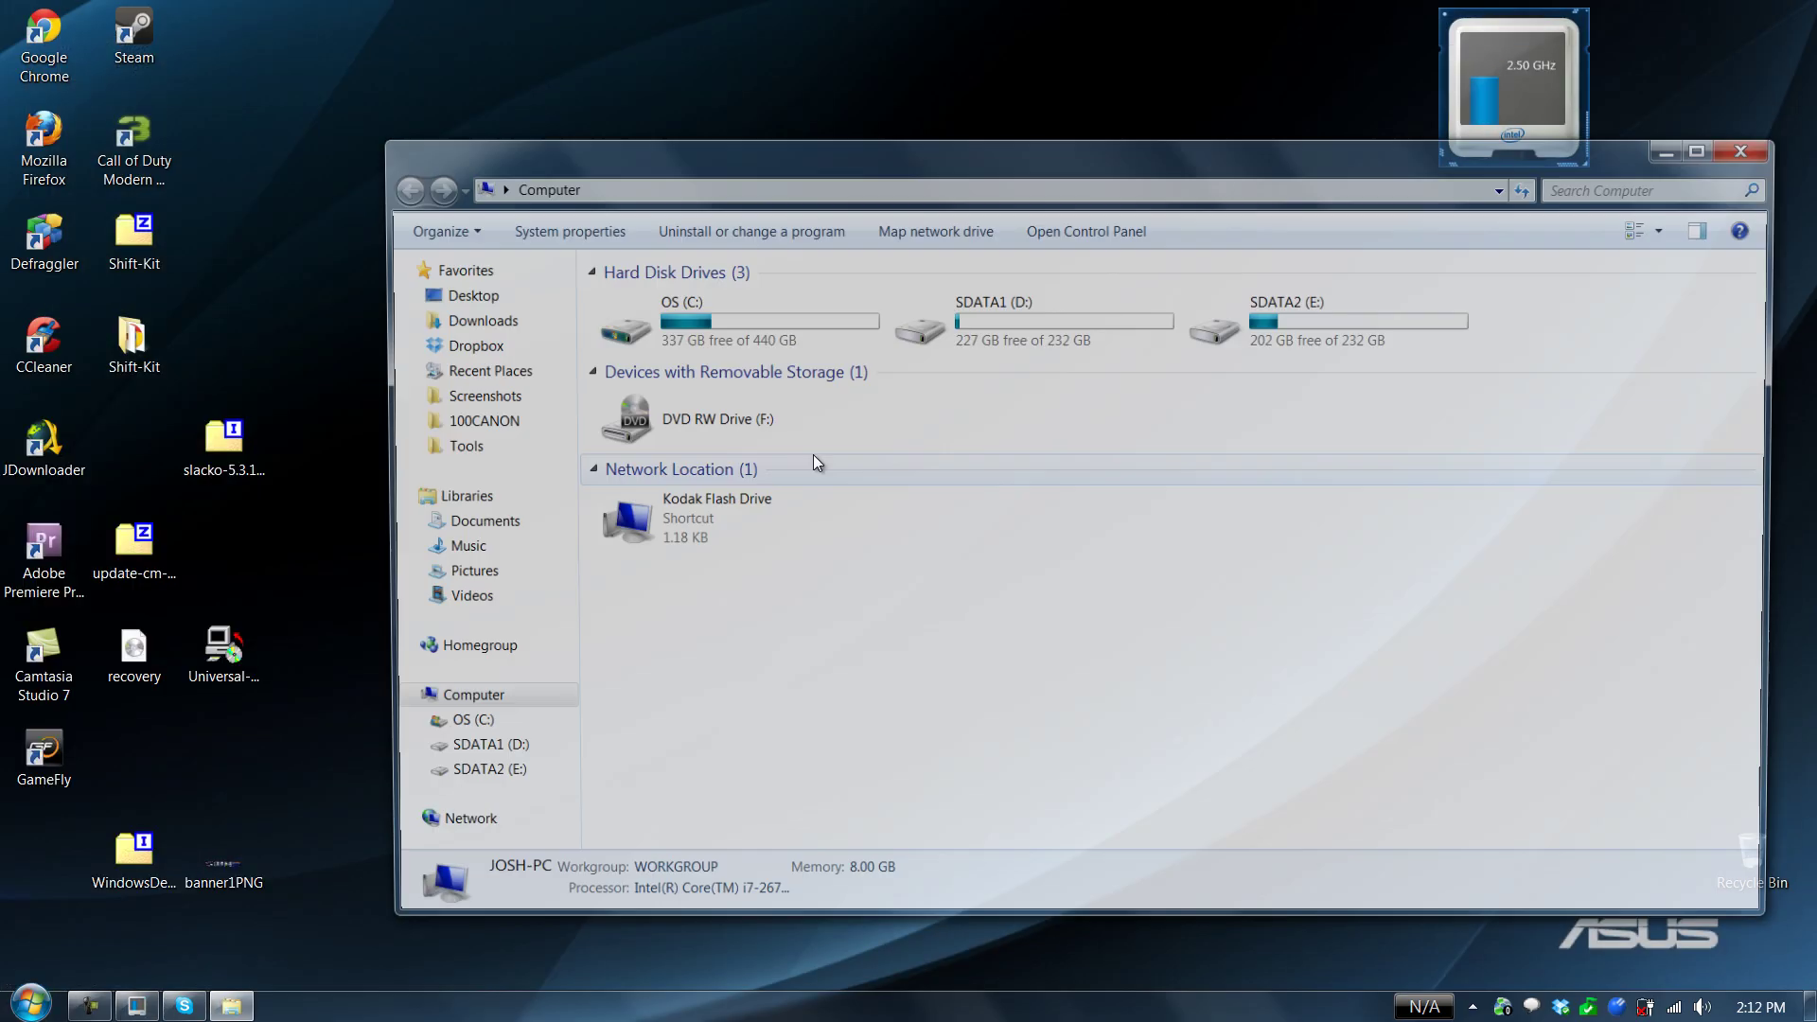
{"action": "double_click", "coordinate": [757, 325]}
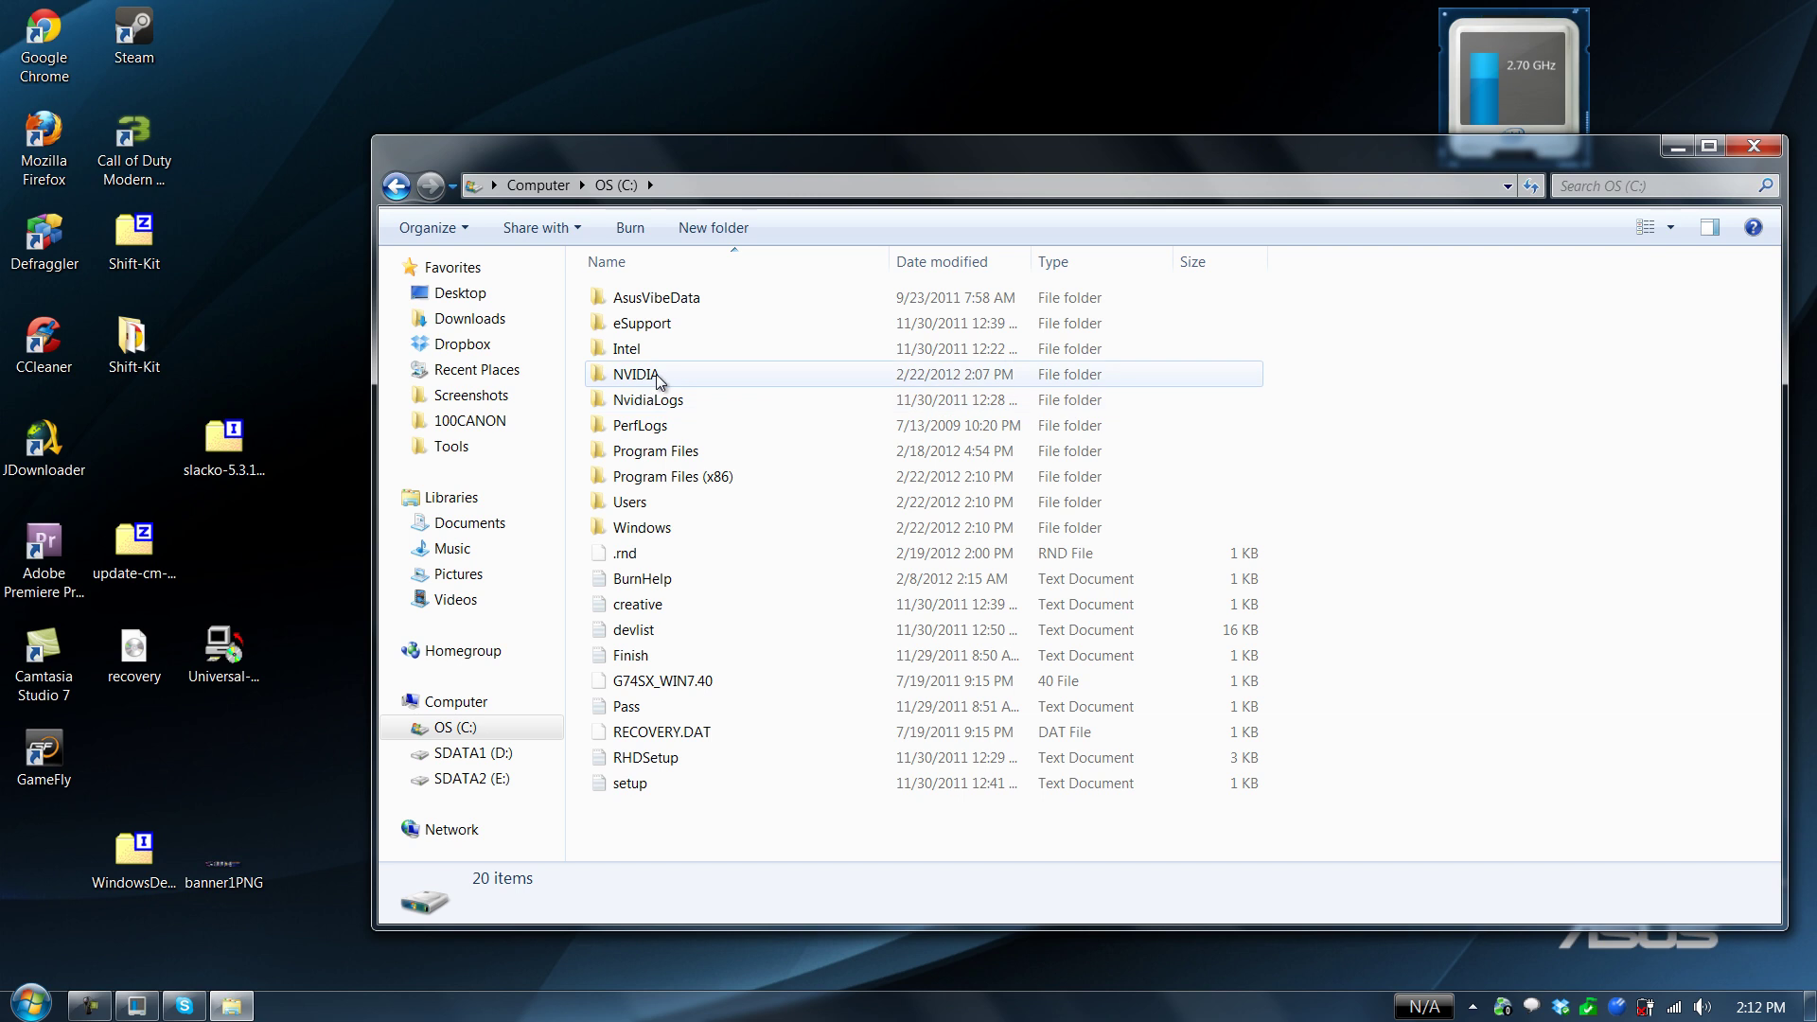
{"action": "left_click", "coordinate": [689, 454]}
{"action": "double_click", "coordinate": [689, 454]}
{"action": "double_click", "coordinate": [685, 326]}
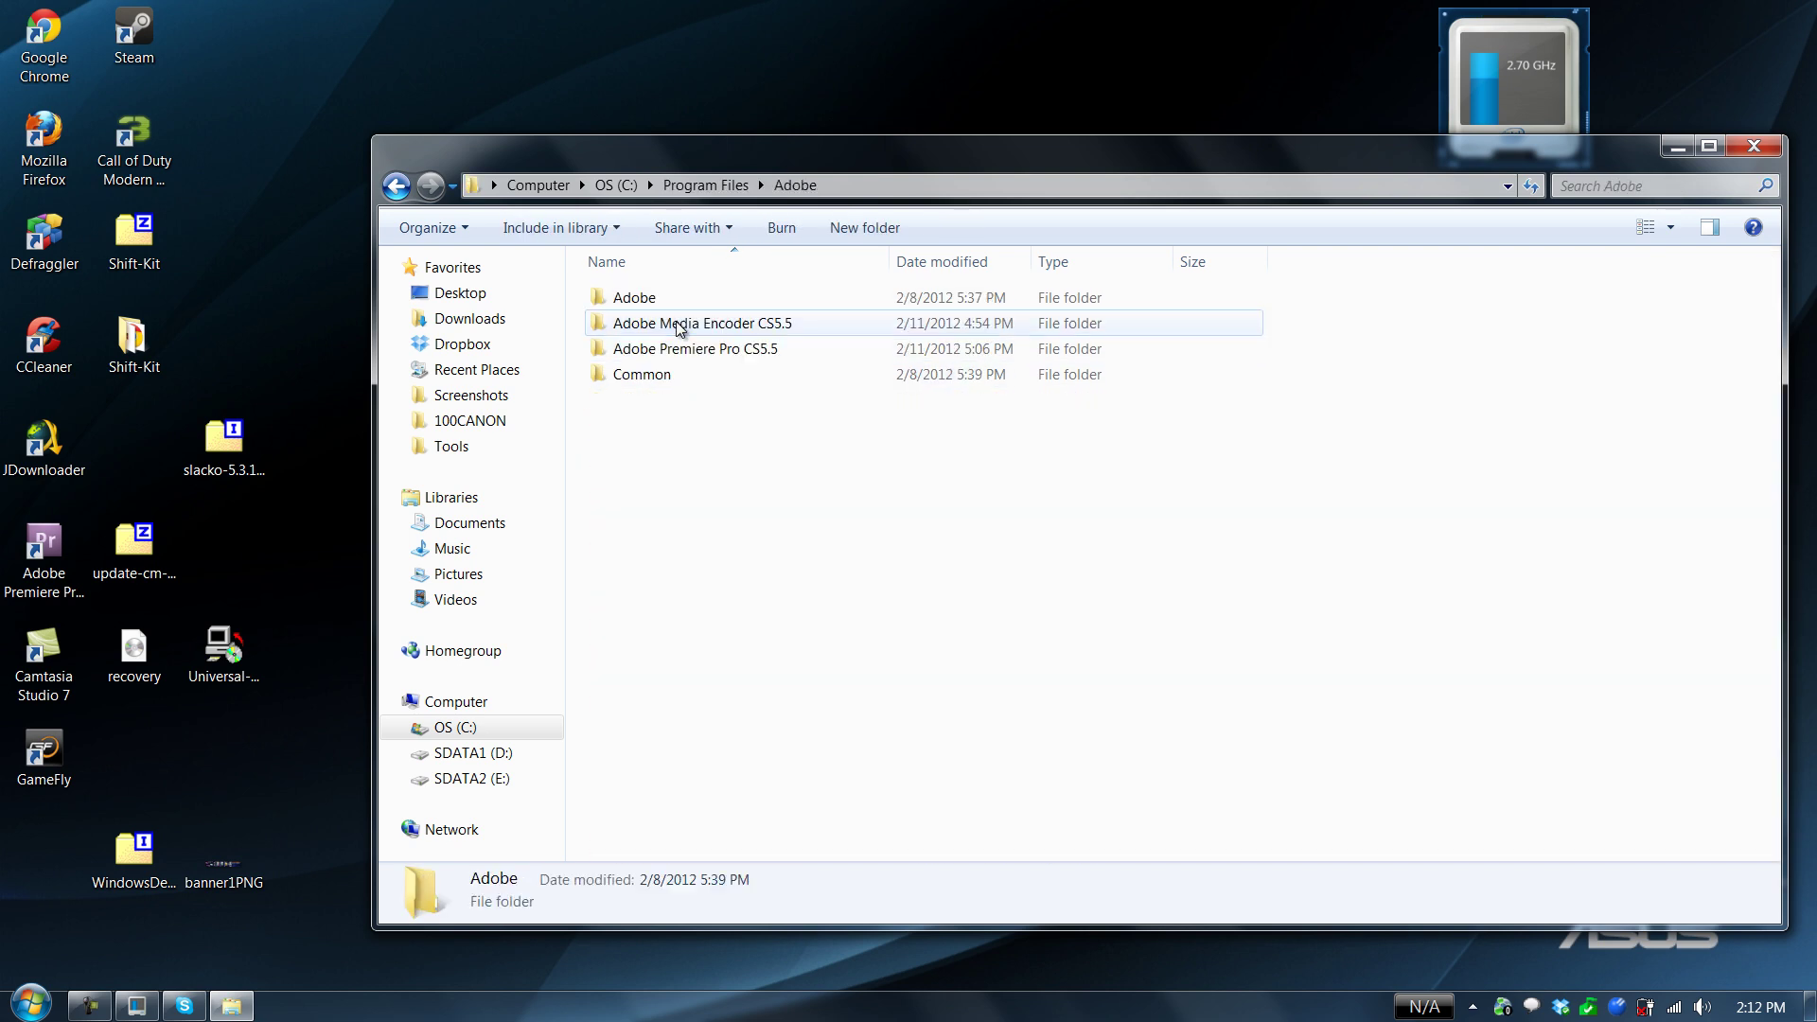
{"action": "double_click", "coordinate": [764, 349]}
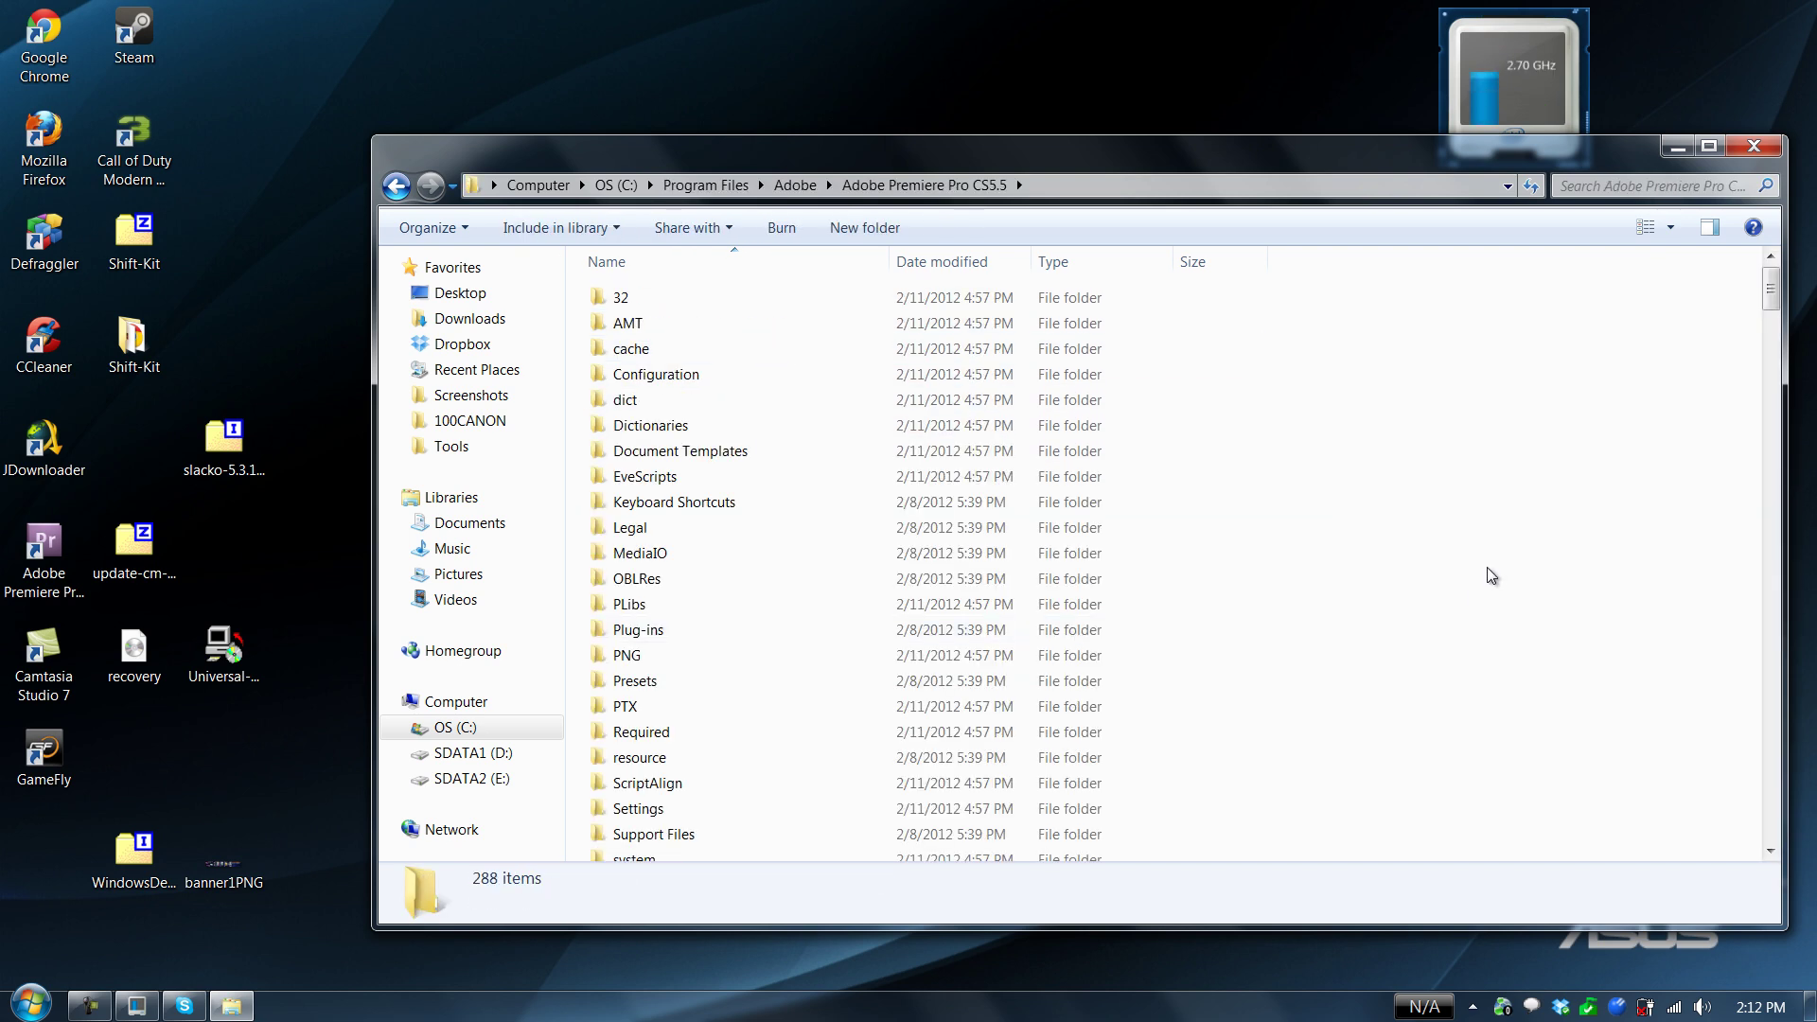
Open a command window in that folder via the extended right-click menu.
{"action": "right_click", "coordinate": [1496, 579]}
{"action": "left_click", "coordinate": [1442, 514]}
{"action": "right_click", "coordinate": [1442, 514], "text": "shift"}
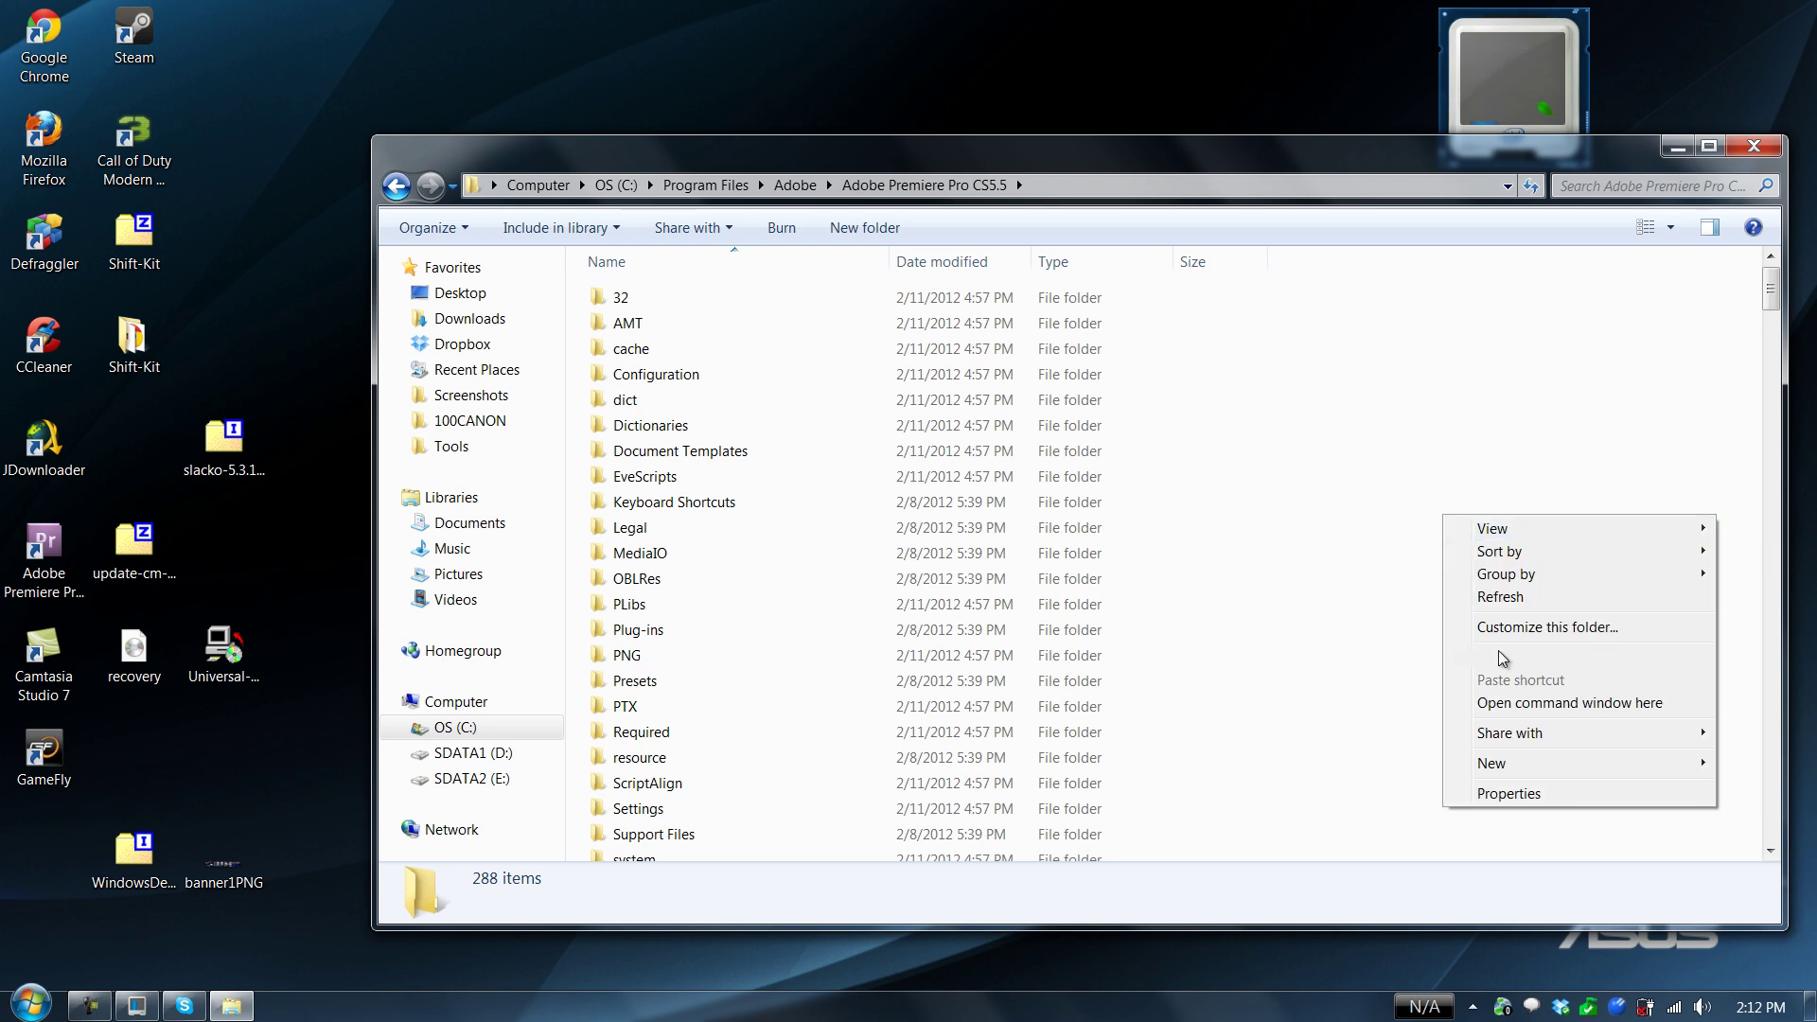
{"action": "left_click", "coordinate": [1513, 702]}
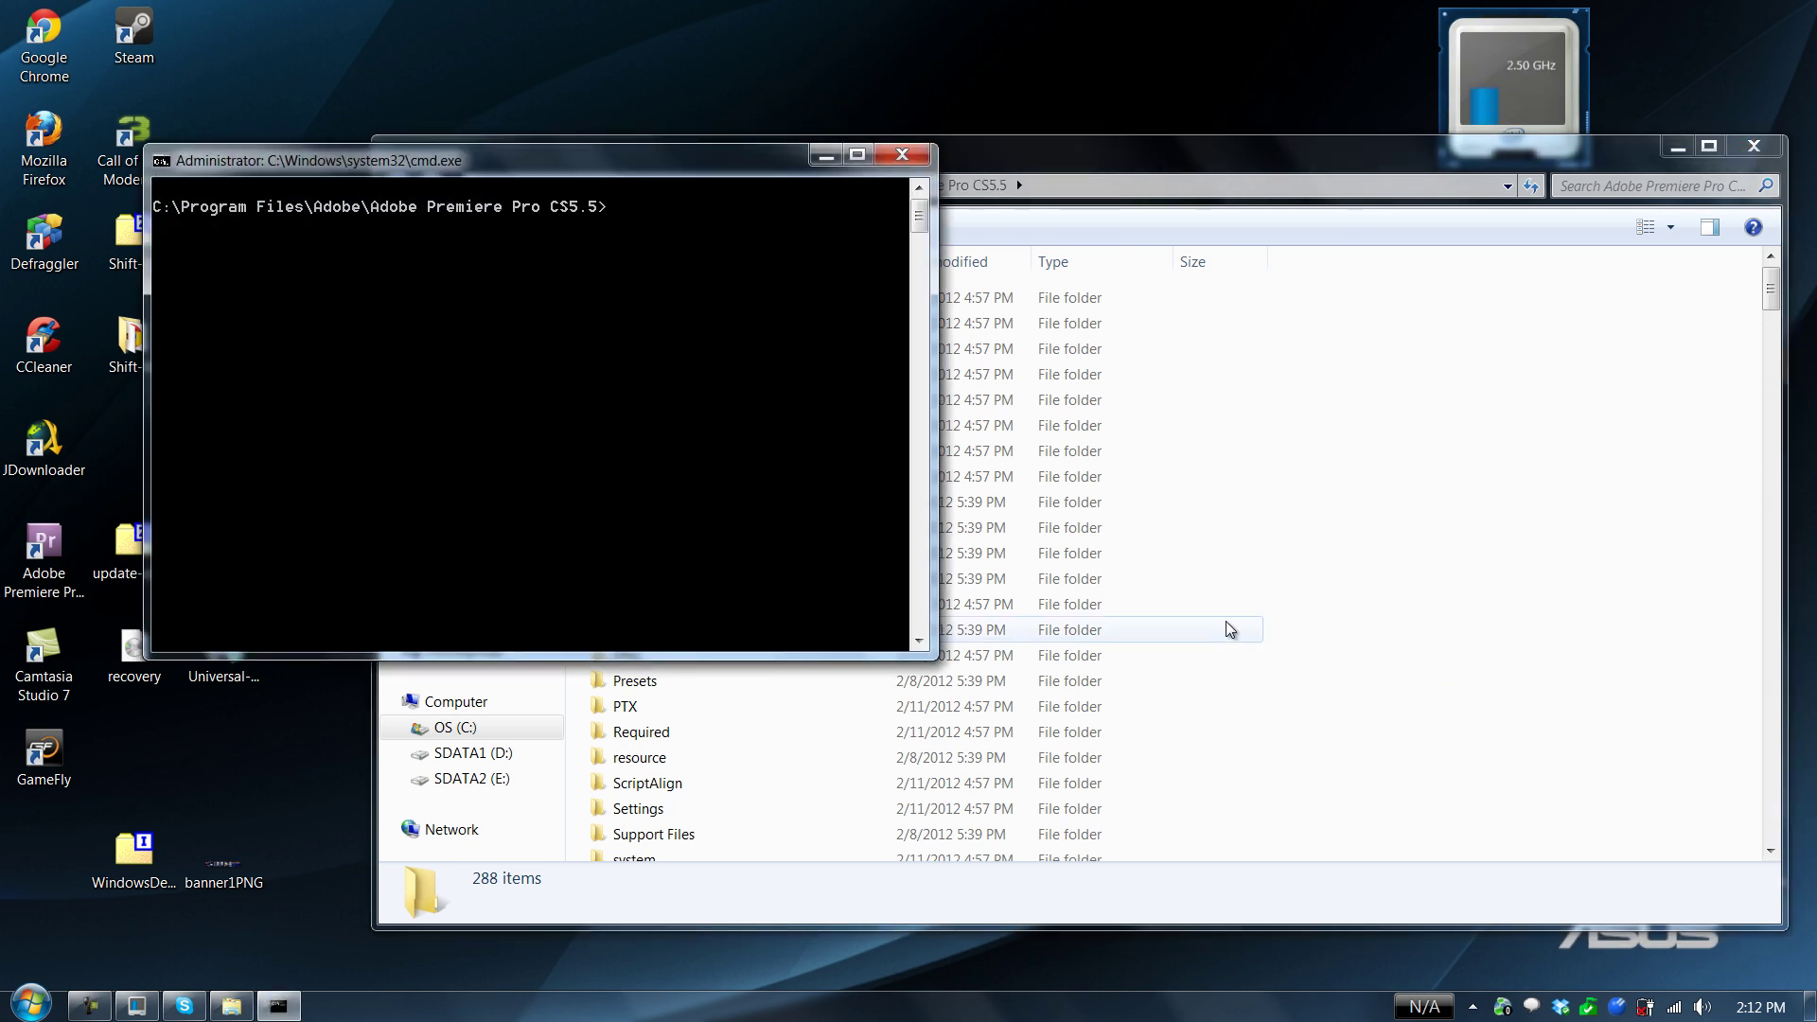
Run GPUsniffer.exe to confirm the GeForce GTX 560M supports CUDA, then close both windows.
{"action": "type", "text": "GPUsniffer.exe"}
{"action": "key", "text": "Return"}
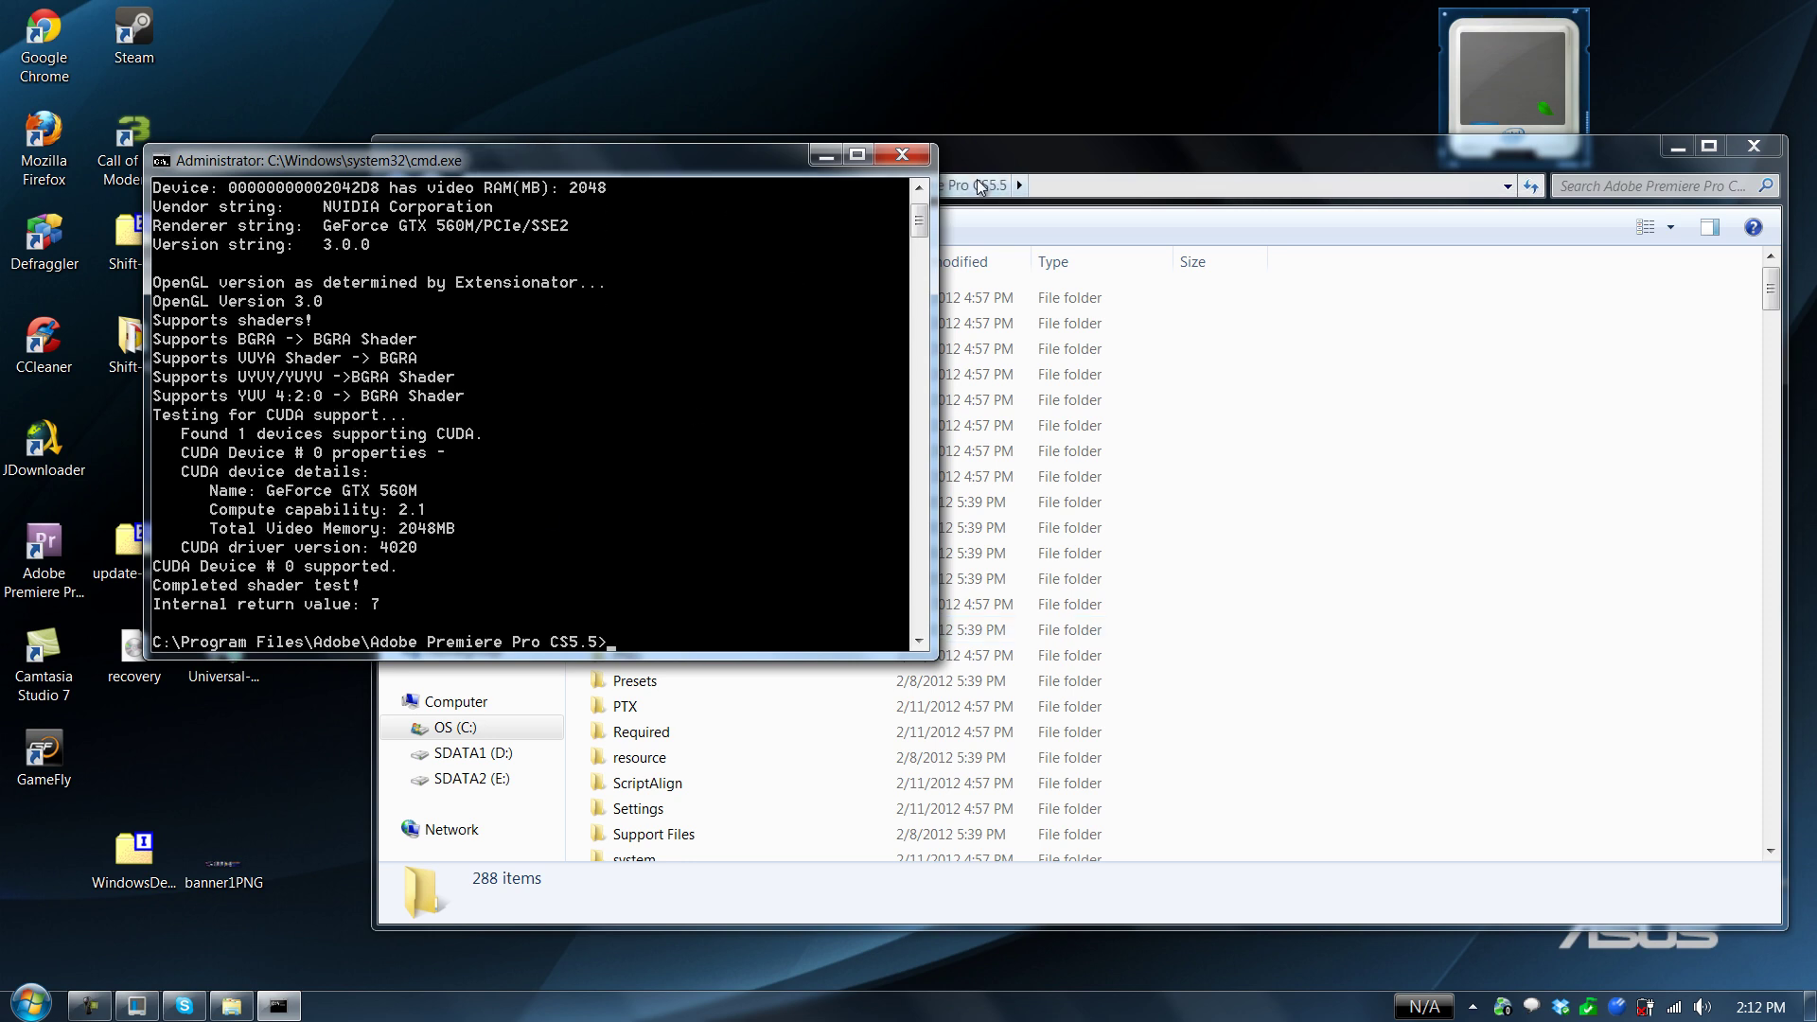
{"action": "left_click", "coordinate": [902, 155]}
{"action": "left_click", "coordinate": [1750, 145]}
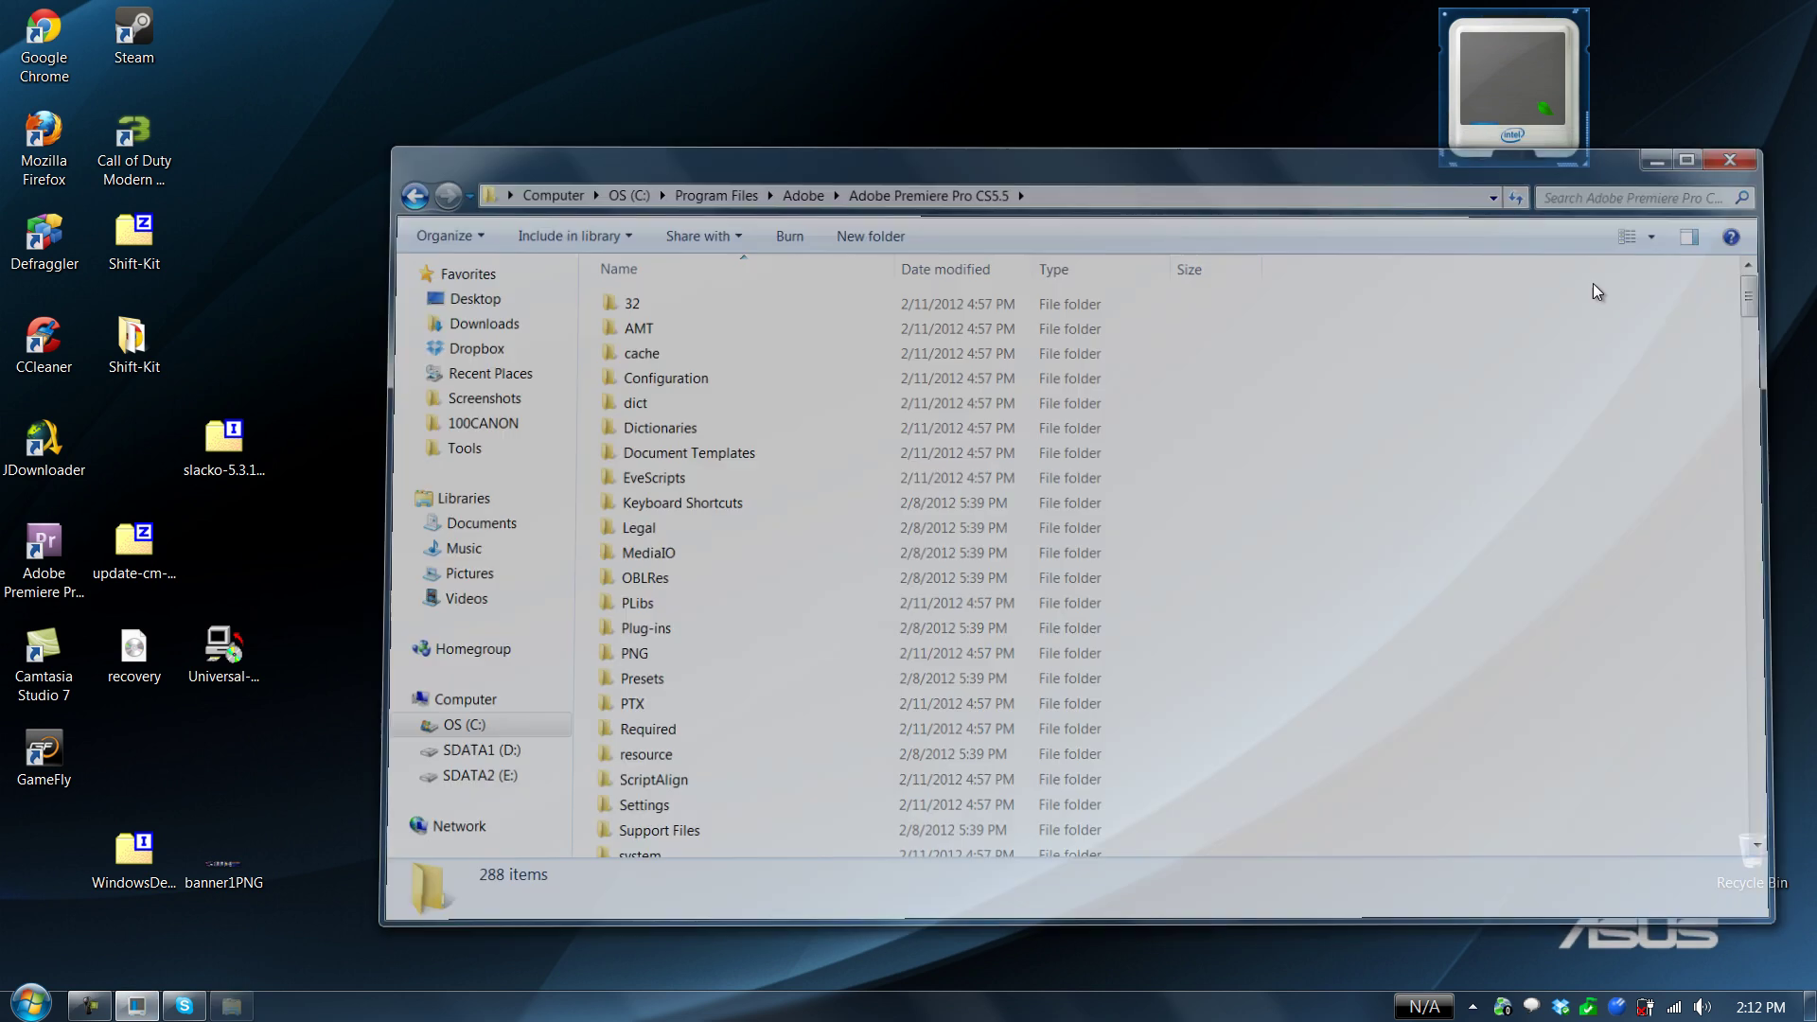